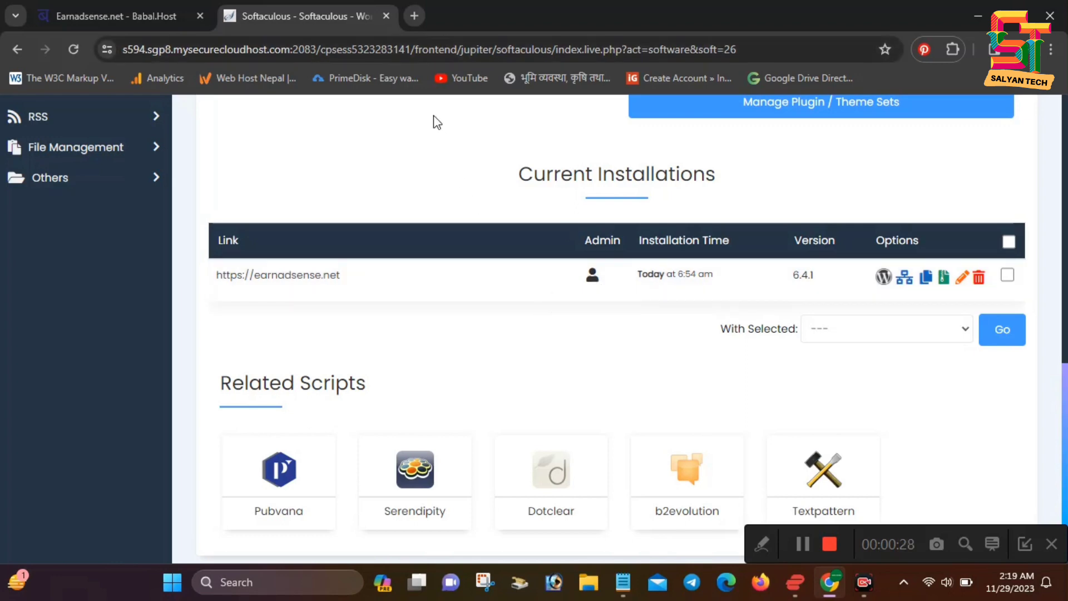
drag(346, 283, 214, 278)
key(ctrl+c)
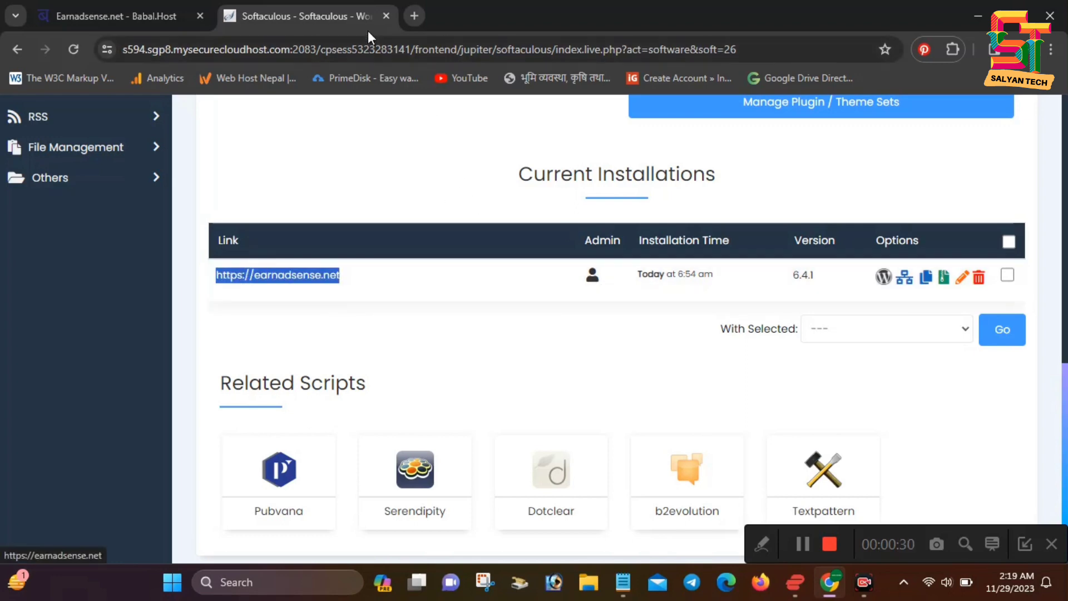
click(414, 15)
key(ctrl+v)
text(/)
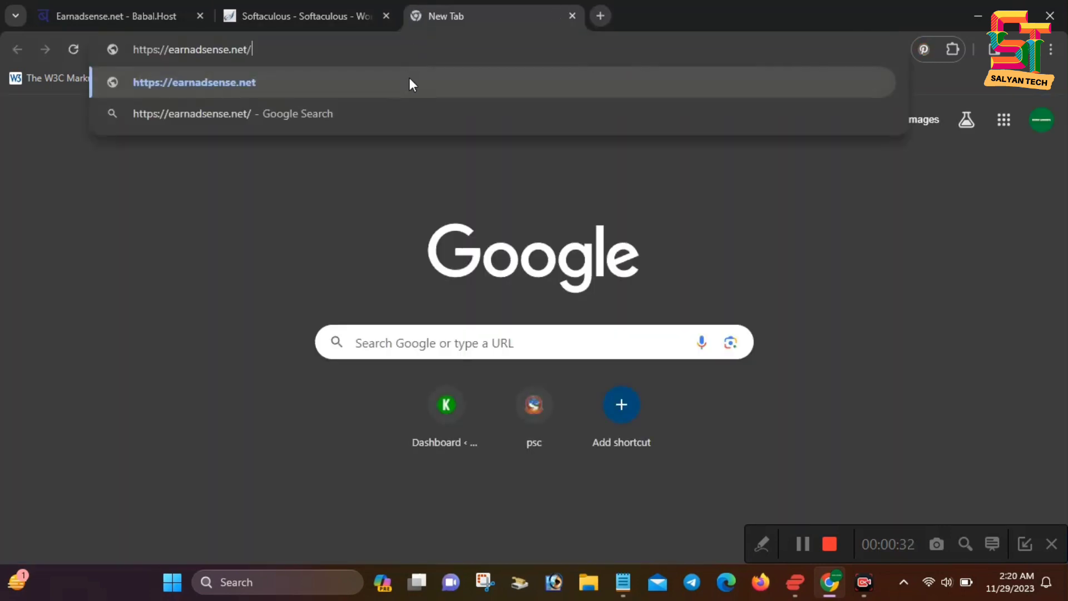
text(wp-admin)
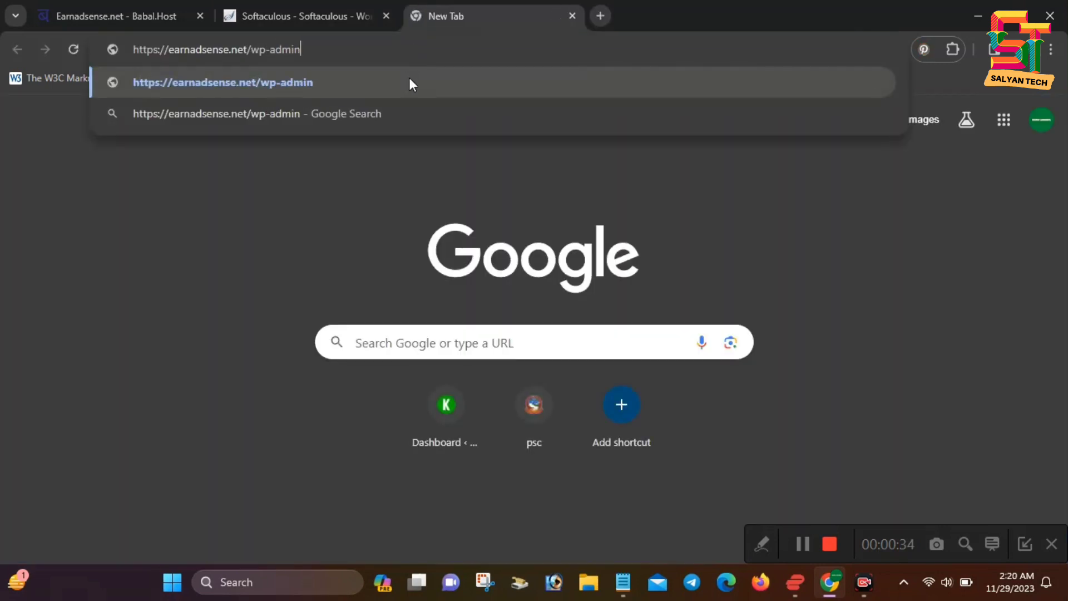
key(Return)
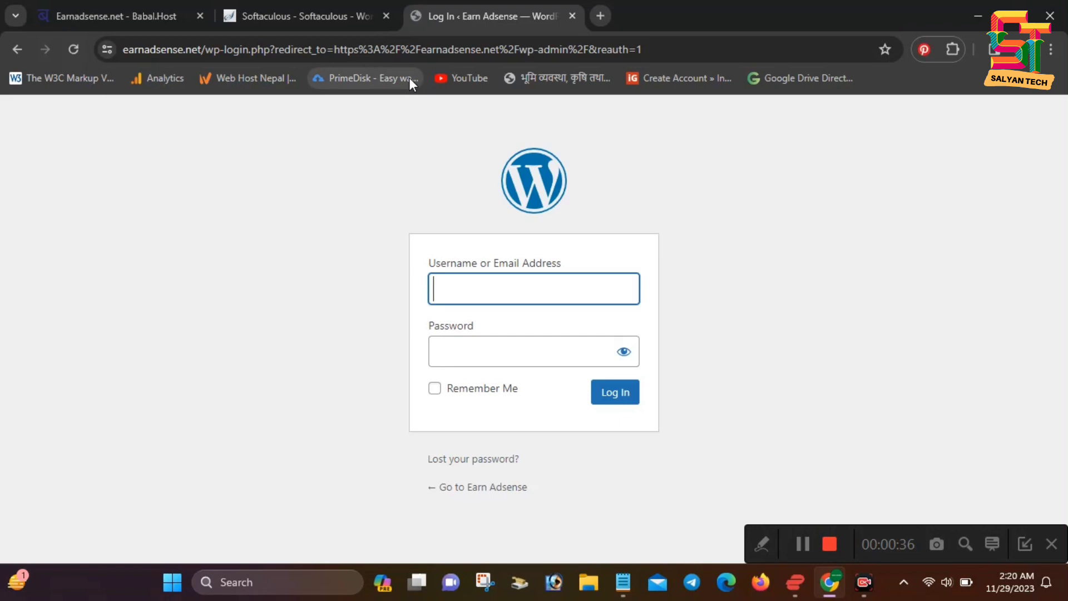
click(508, 303)
text(admin)
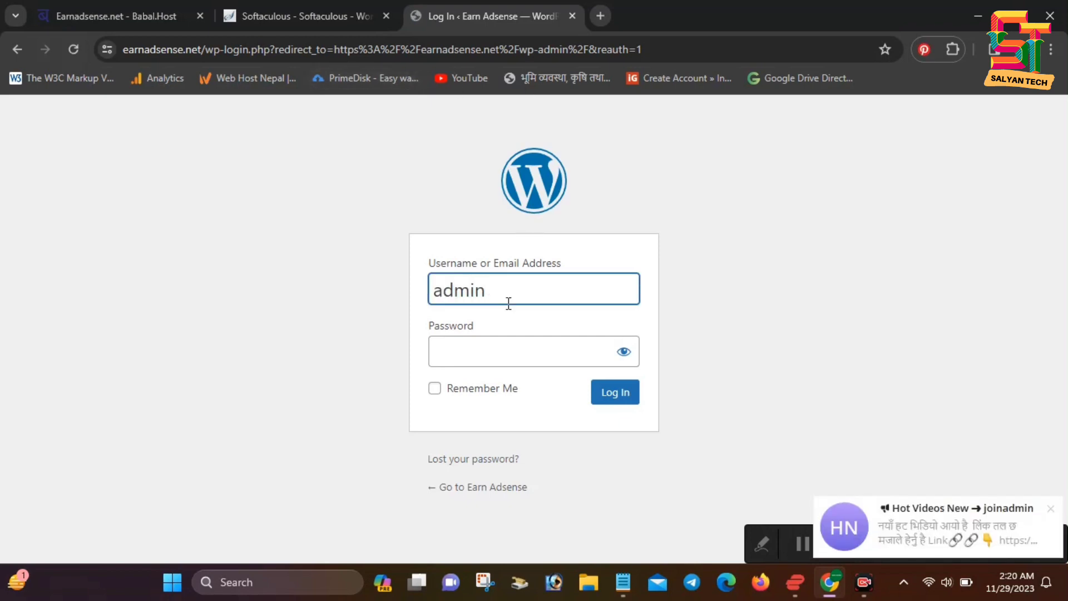
click(633, 589)
click(624, 584)
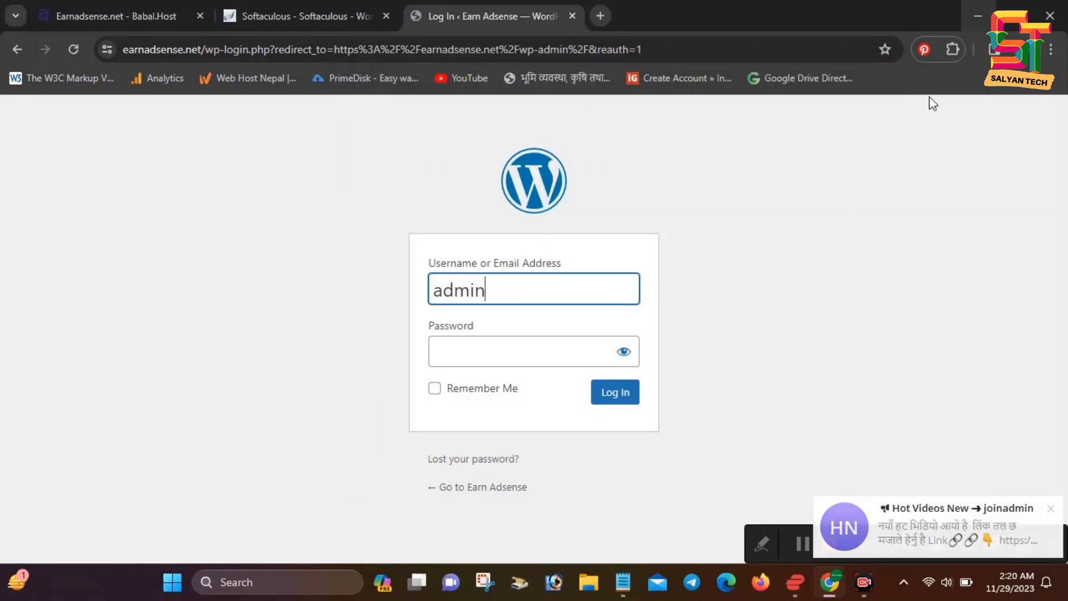
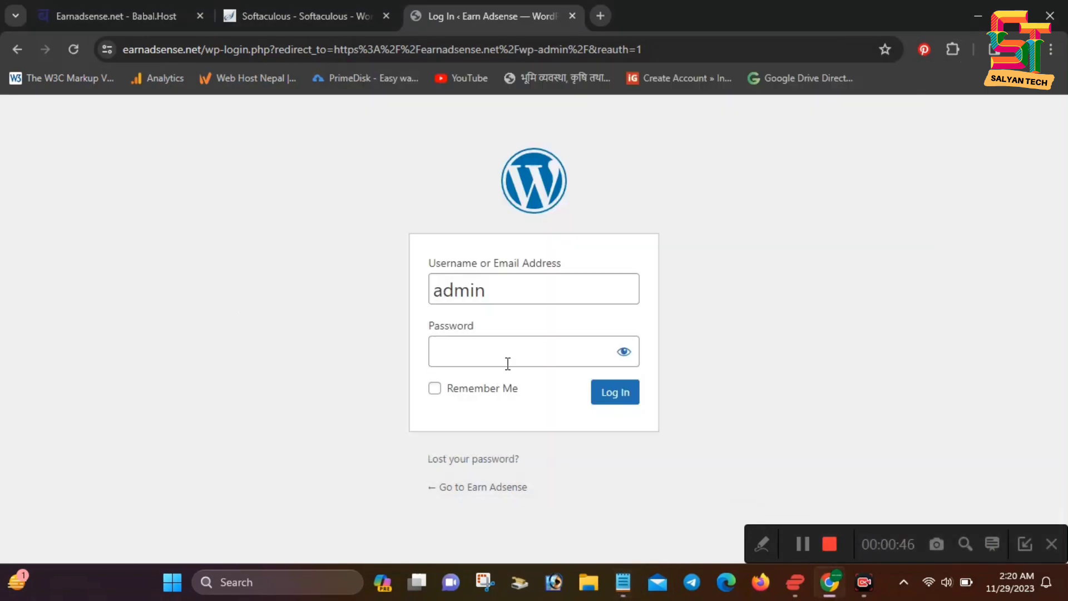
Paste the account password into the login form and log in.
click(508, 364)
key(ctrl+v)
click(610, 392)
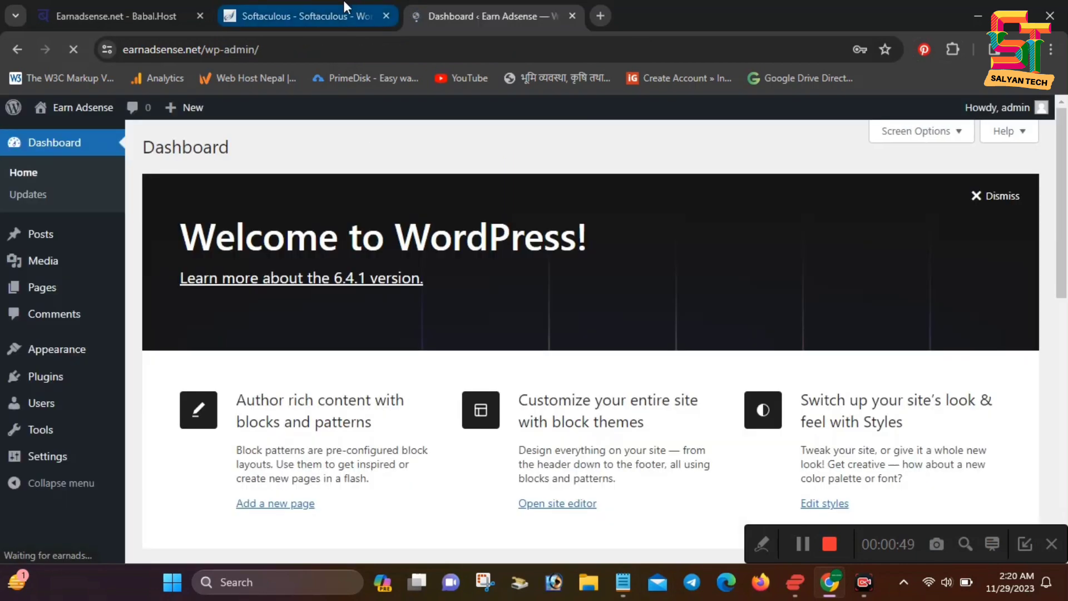
Review the earnadsense.net installation details in Softaculous, then log in to its WordPress admin.
click(350, 12)
scroll(460, 374, down, 1)
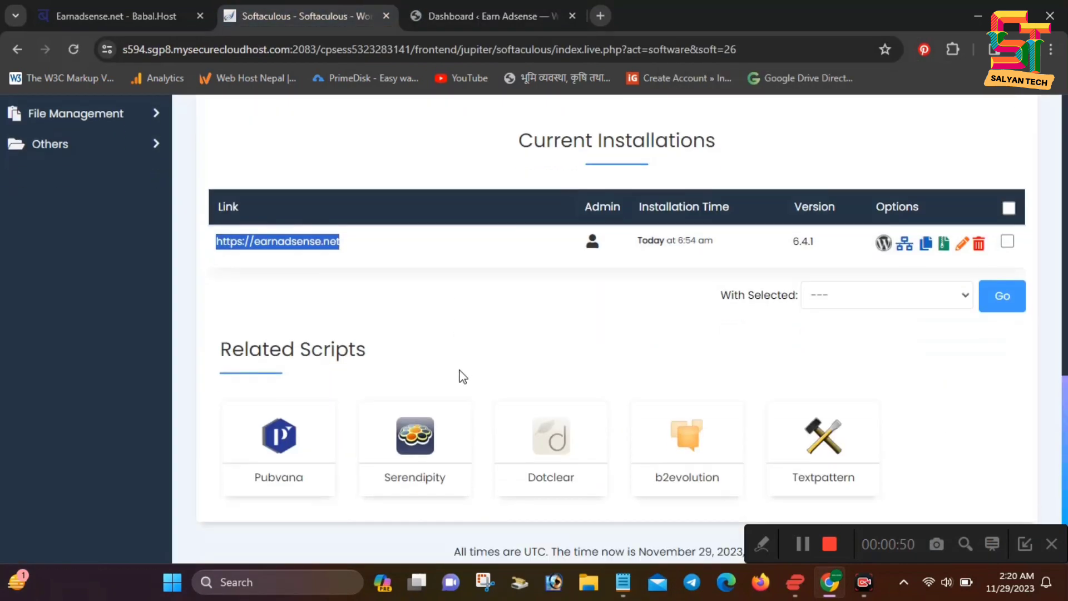
scroll(550, 354, up, 1)
click(531, 362)
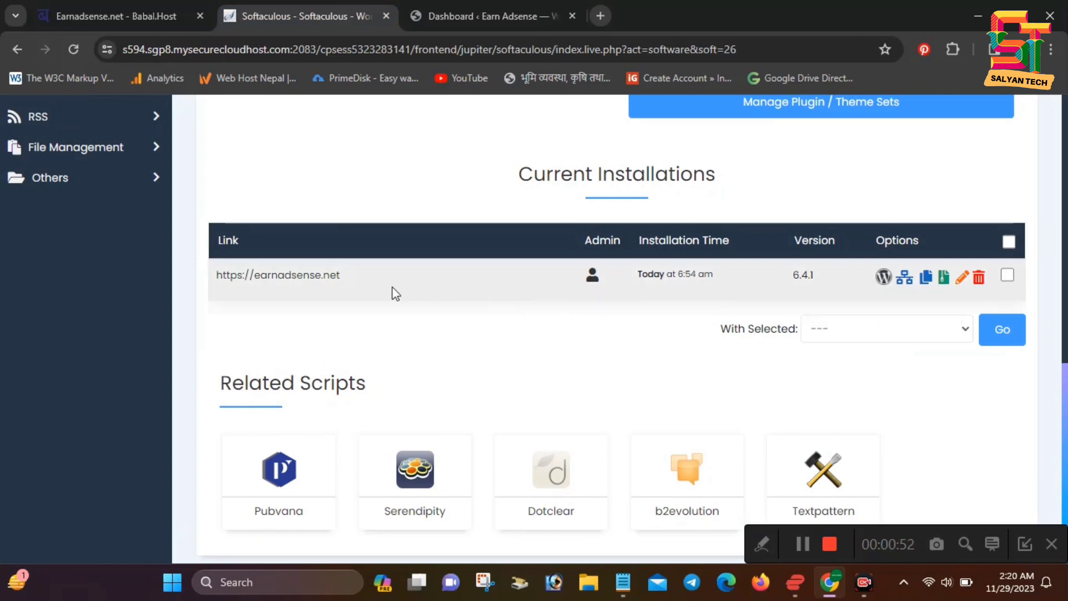
click(961, 278)
scroll(510, 365, down, 6)
scroll(519, 369, up, 5)
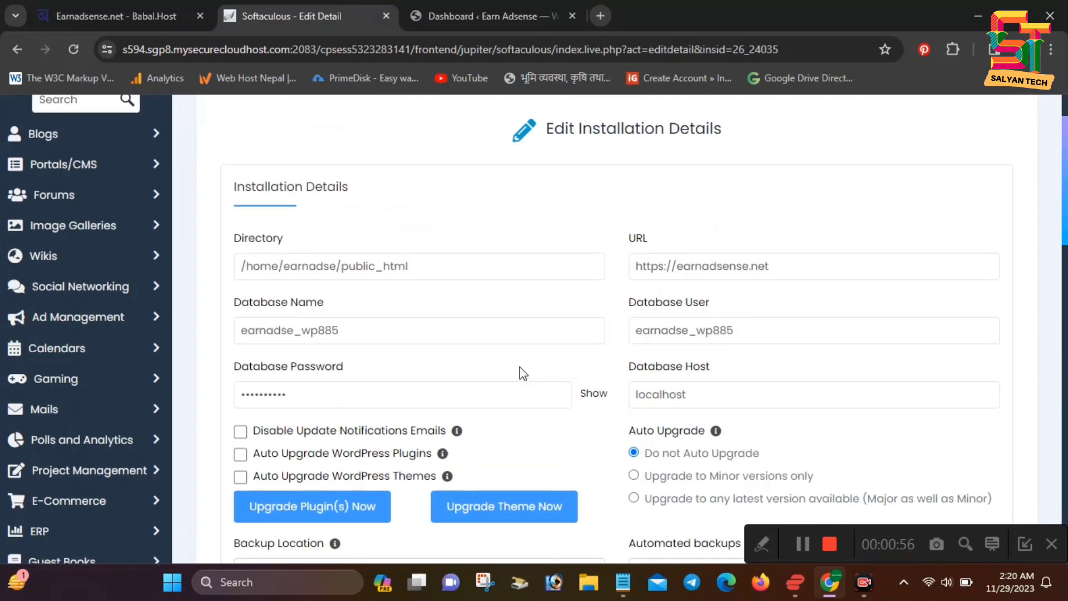
scroll(519, 370, down, 3)
click(19, 56)
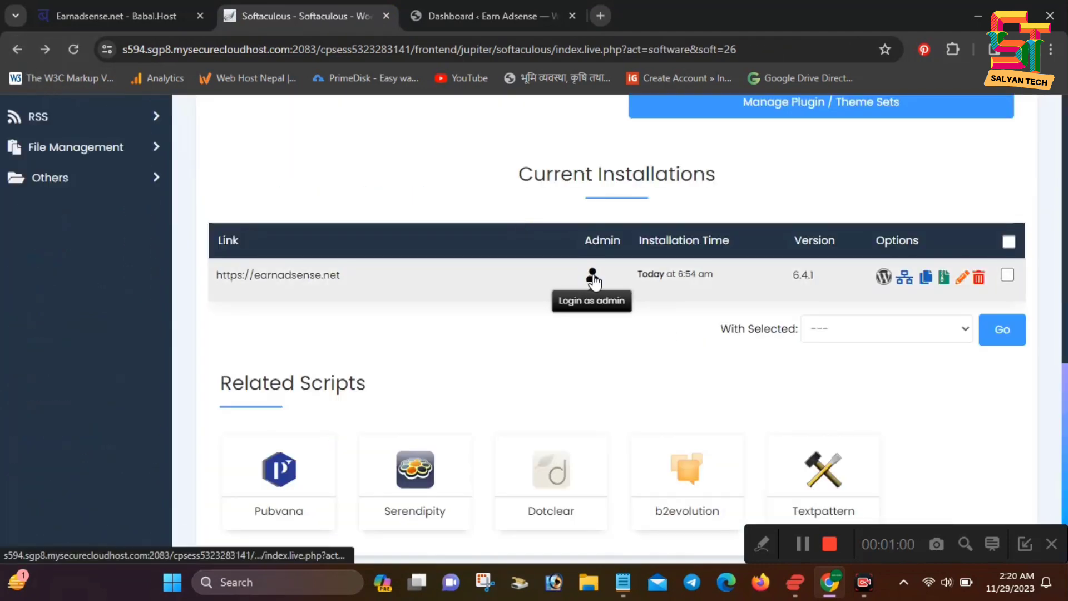
click(592, 275)
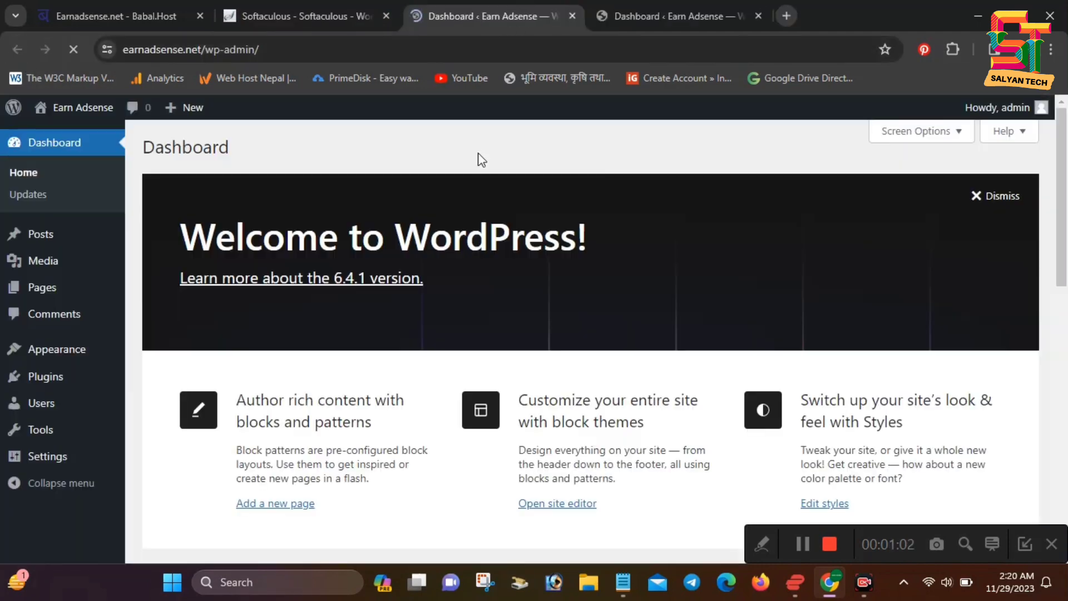
Close the duplicate dashboard tab, dismiss the Welcome panel, and open Visit Site in a new tab.
click(757, 15)
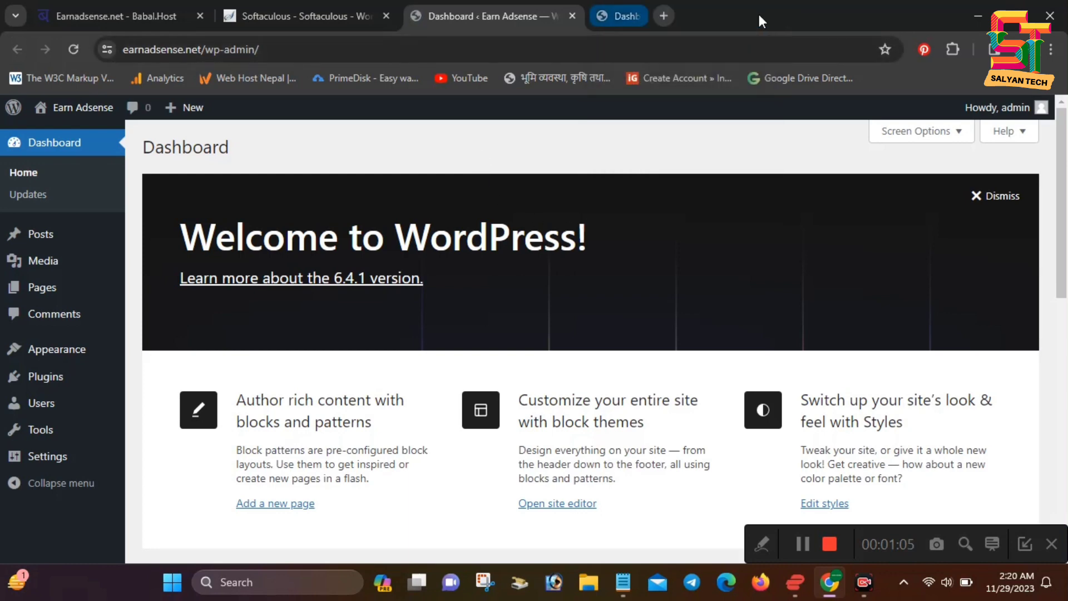
click(984, 198)
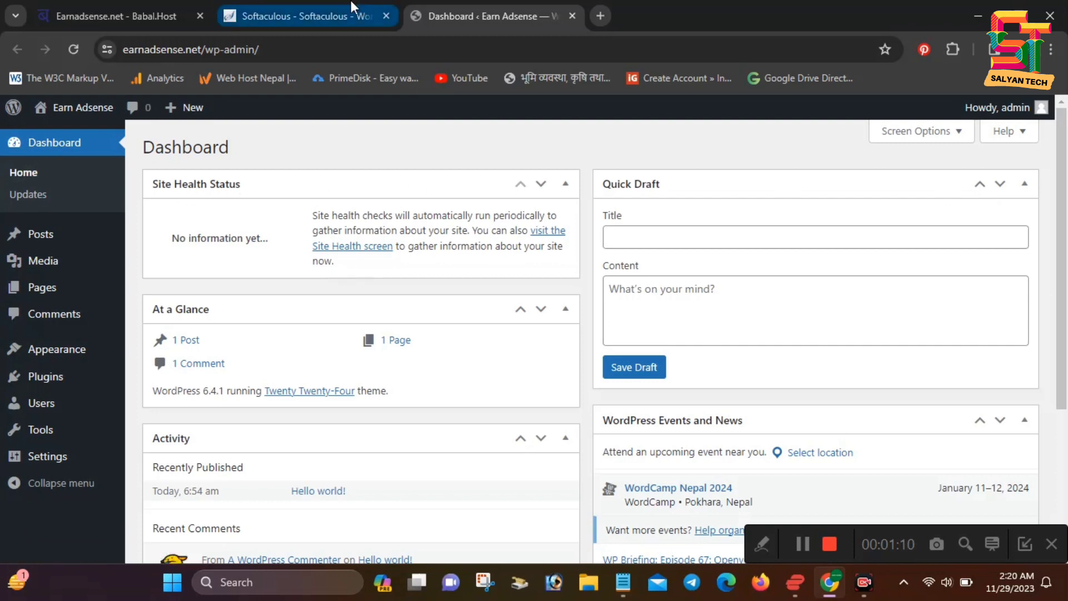
mouse_move(351, 1)
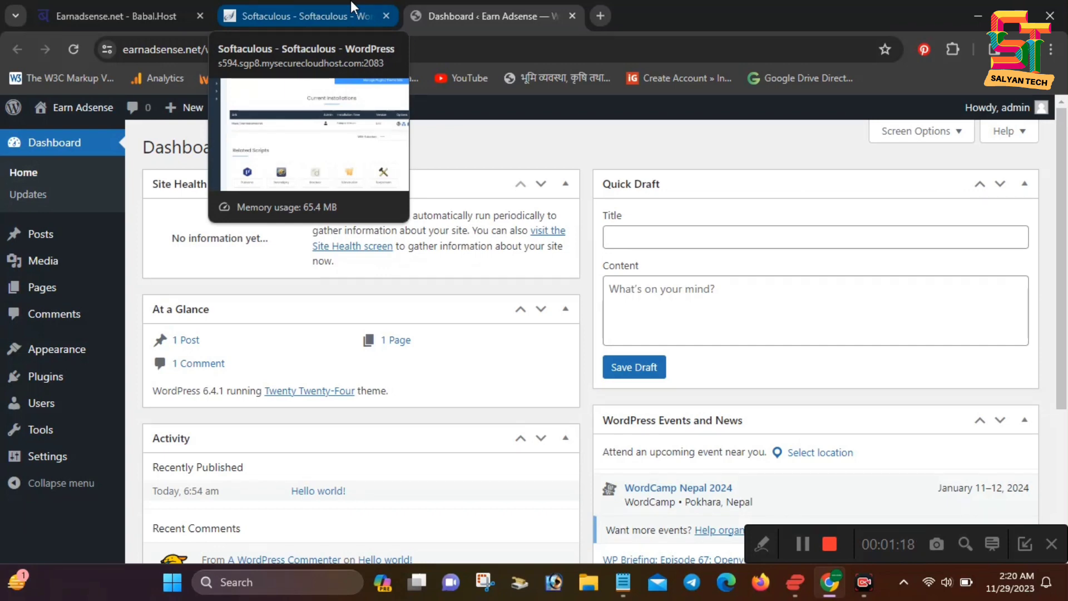
mouse_move(78, 108)
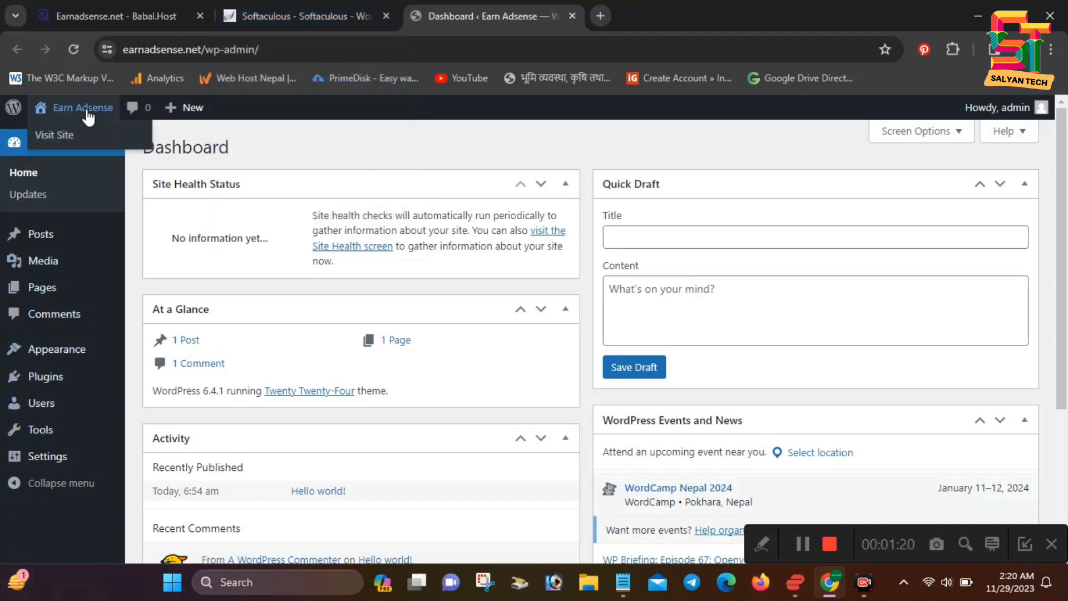
right_click(55, 135)
click(98, 147)
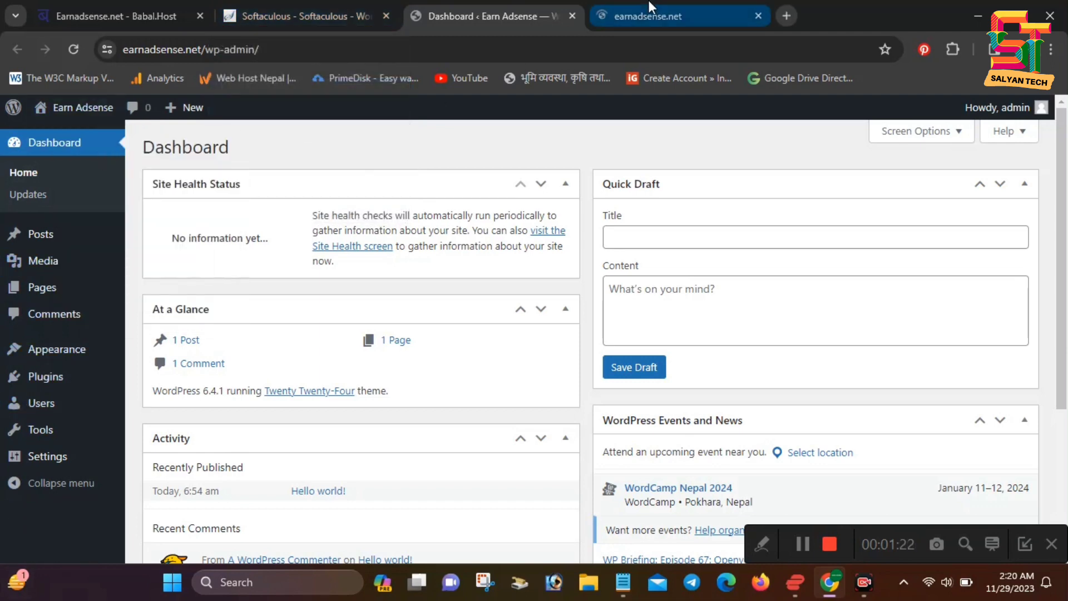
Scroll through the live homepage's default Twenty Twenty-Four content, then return to the Dashboard tab.
click(648, 11)
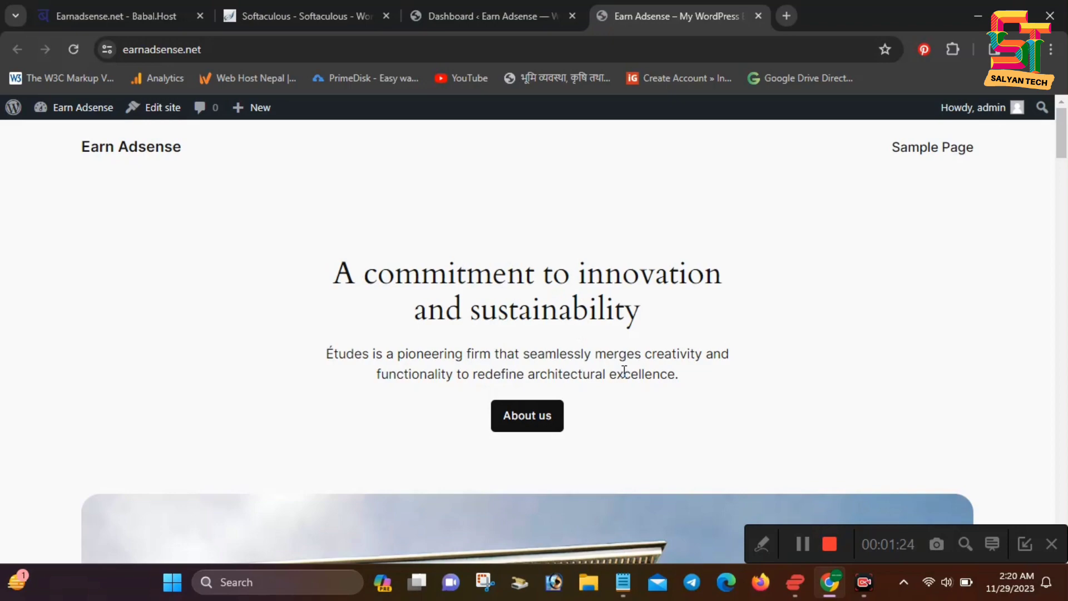
scroll(546, 256, down, 15)
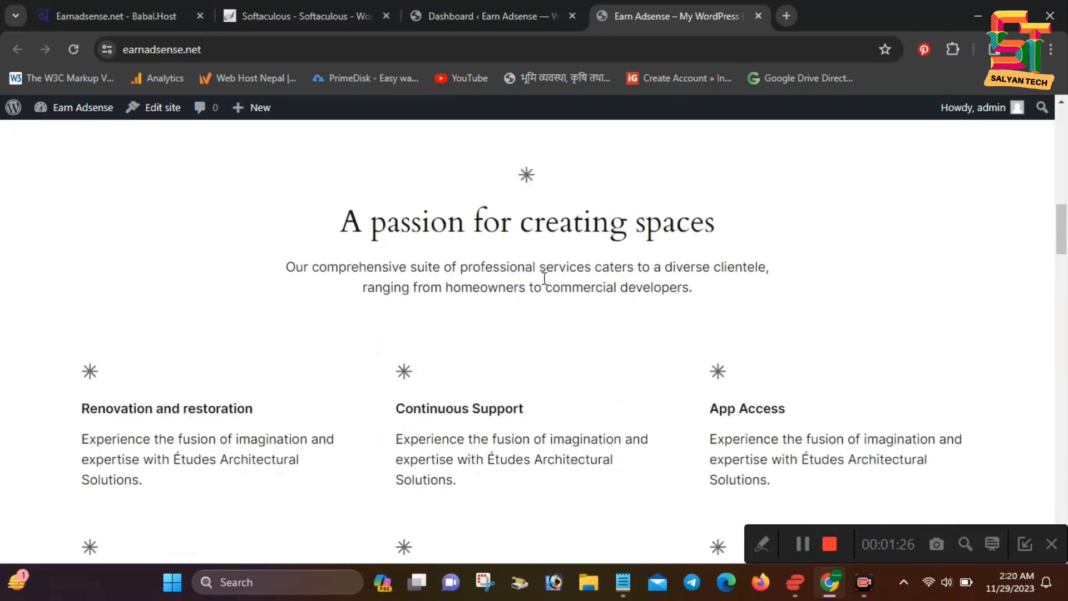
drag(1061, 252, 1046, 114)
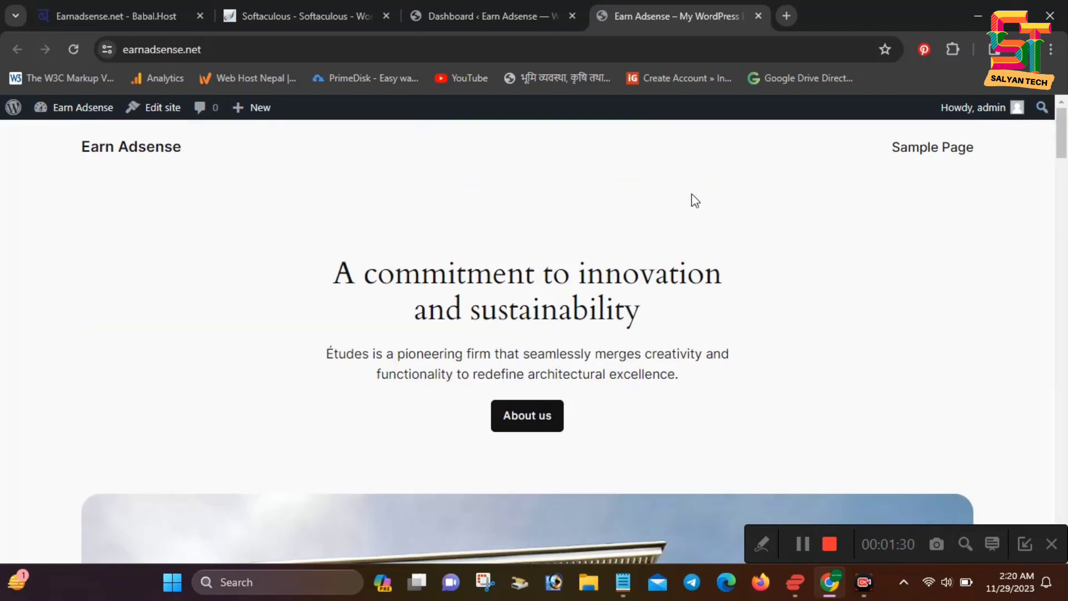
click(461, 6)
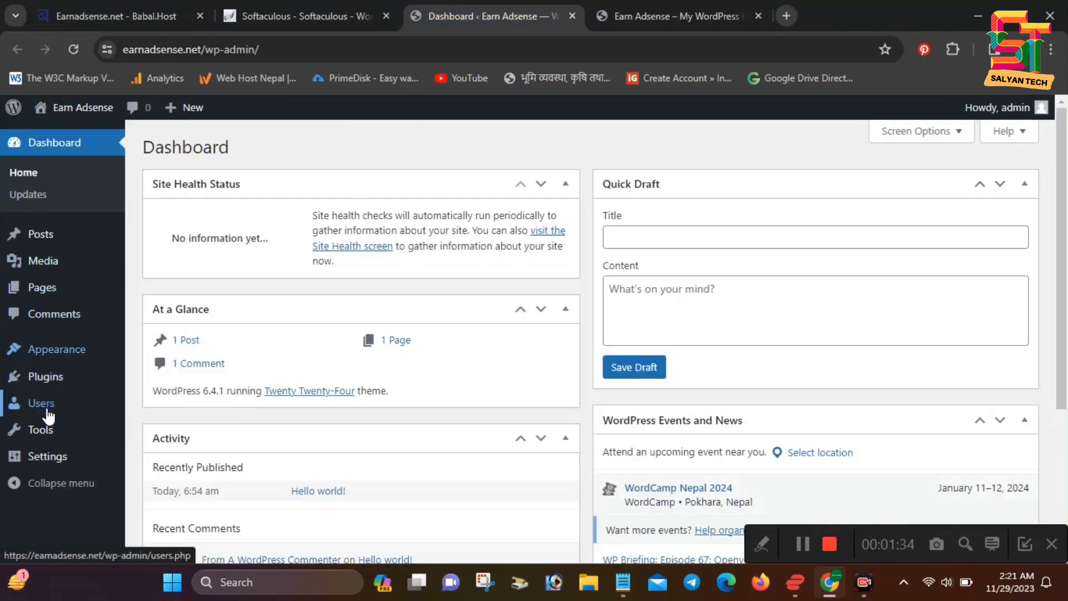
Browse the Add New Themes directory from Appearance > Themes.
mouse_move(58, 359)
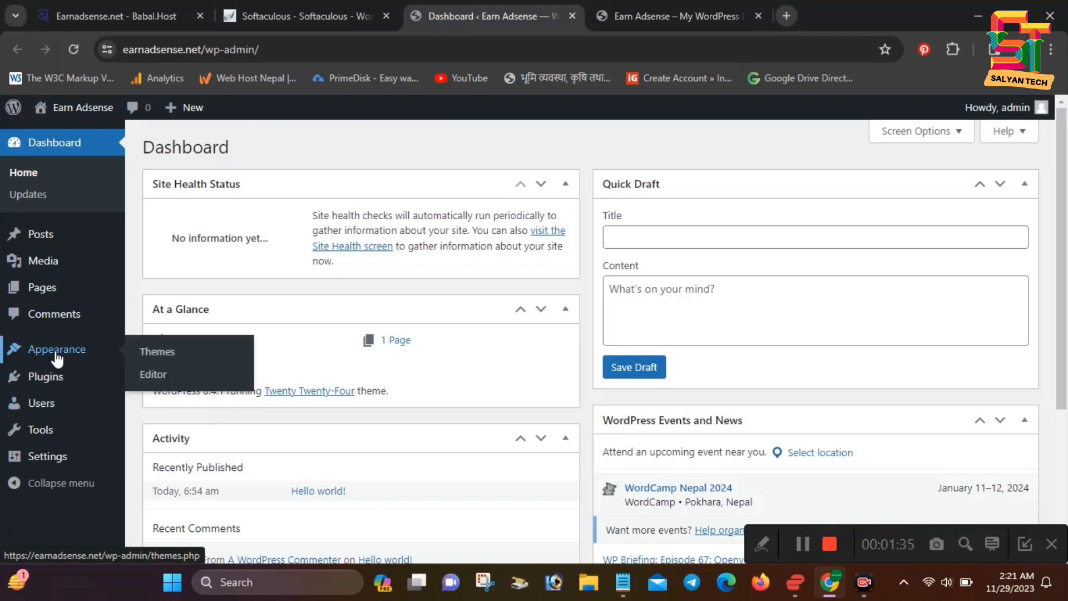
click(151, 360)
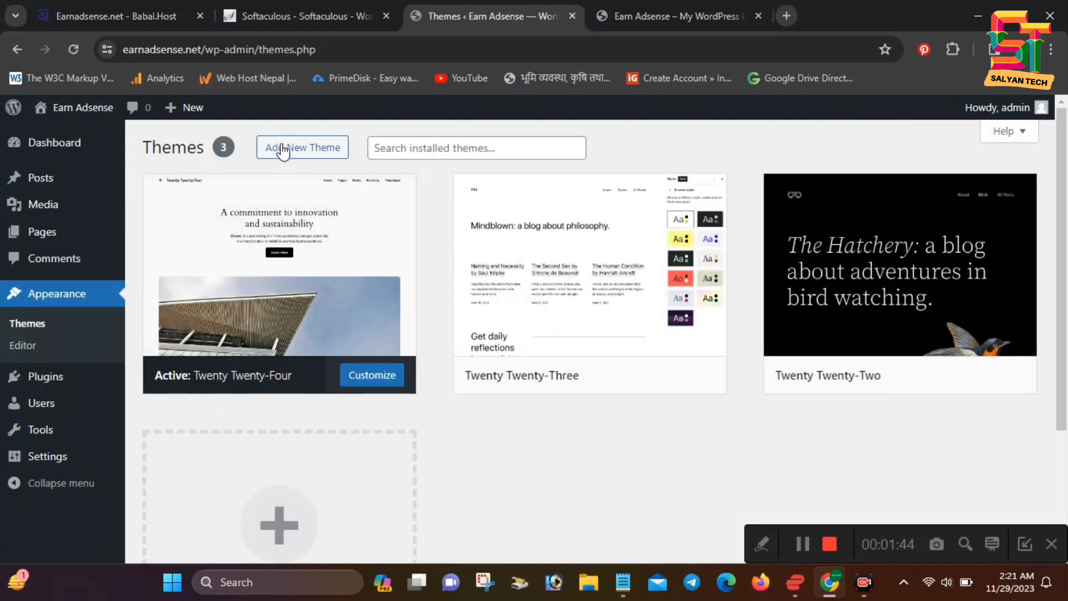
click(292, 154)
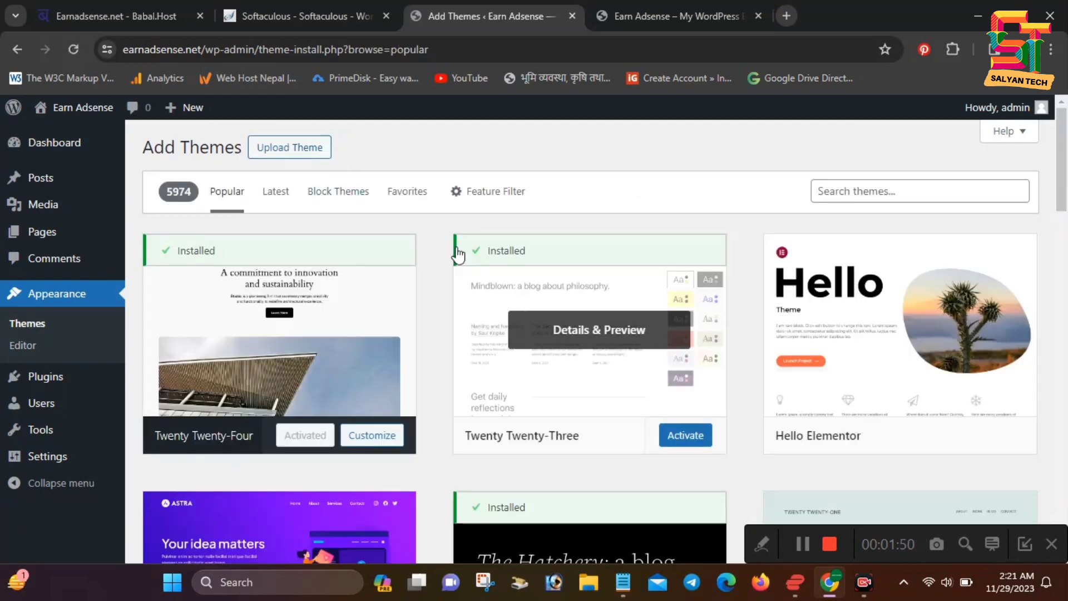
scroll(632, 322, down, 18)
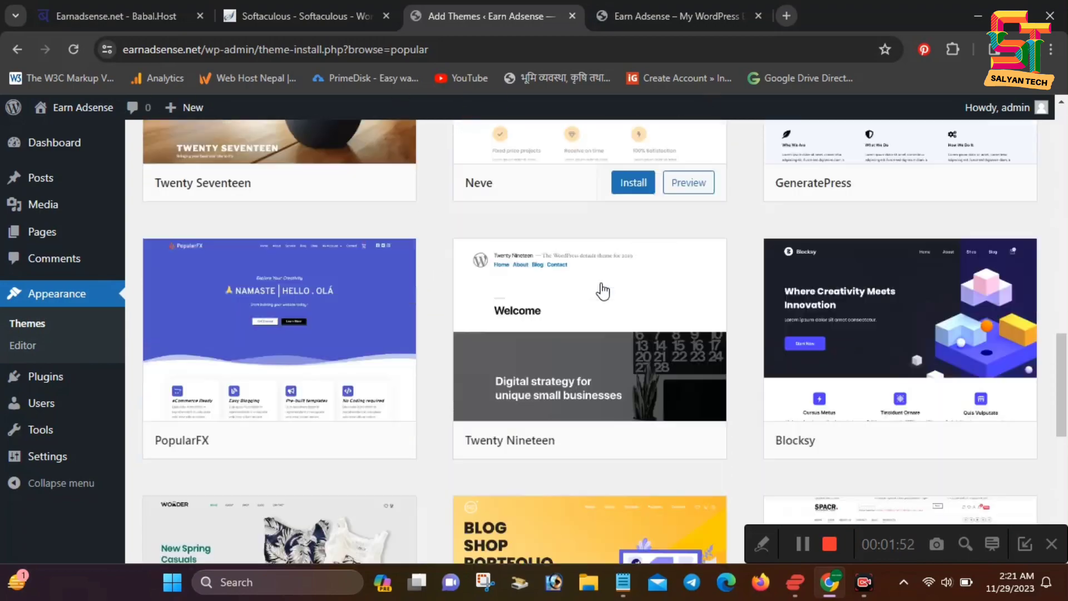
scroll(602, 290, down, 2)
scroll(779, 350, up, 6)
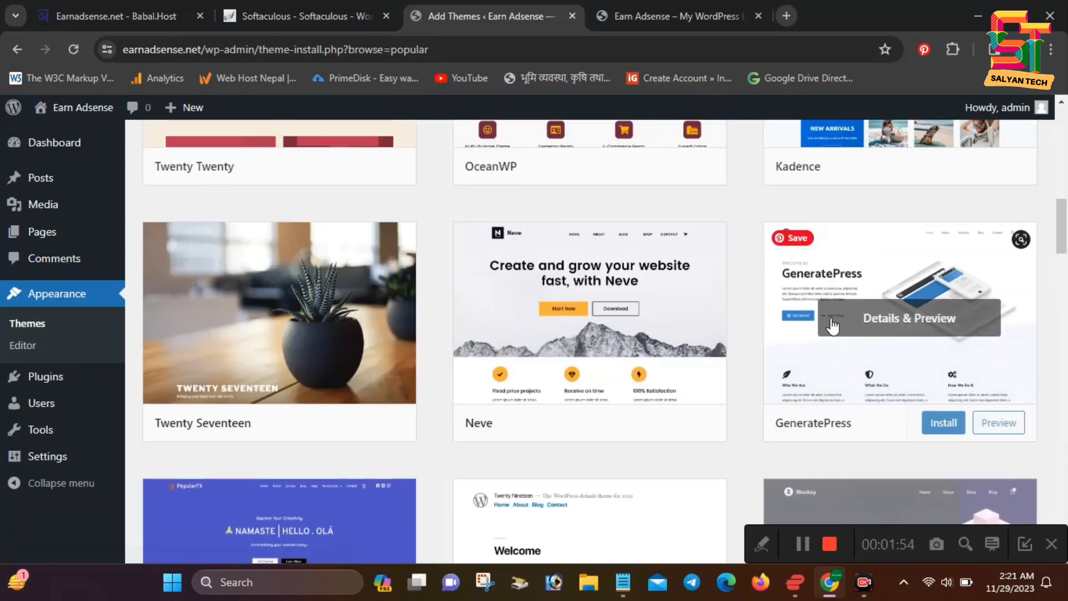
scroll(829, 331, up, 2)
scroll(835, 356, down, 12)
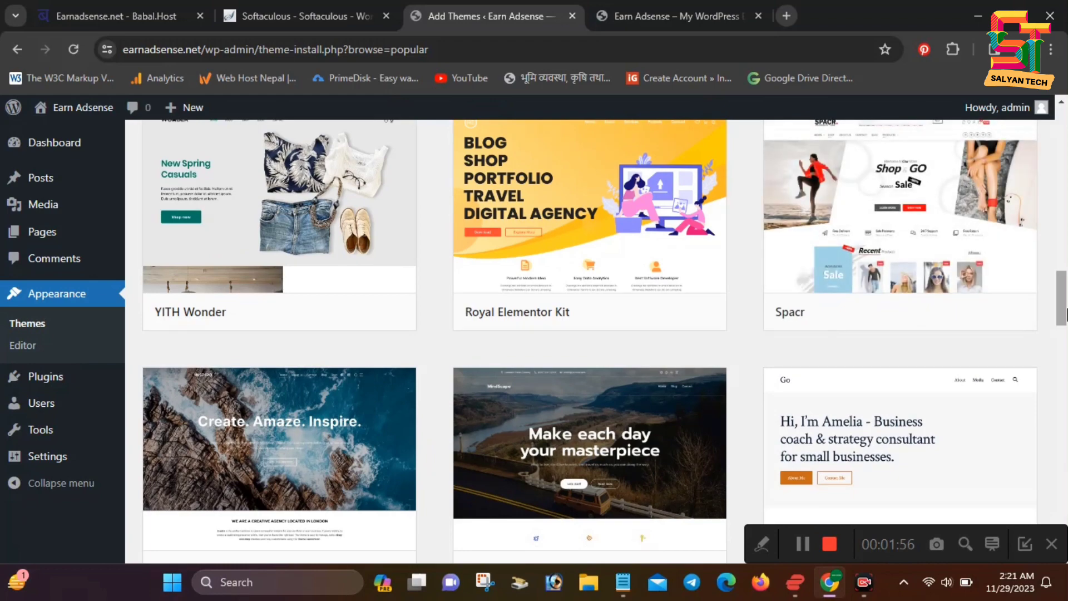
scroll(954, 504, down, 18)
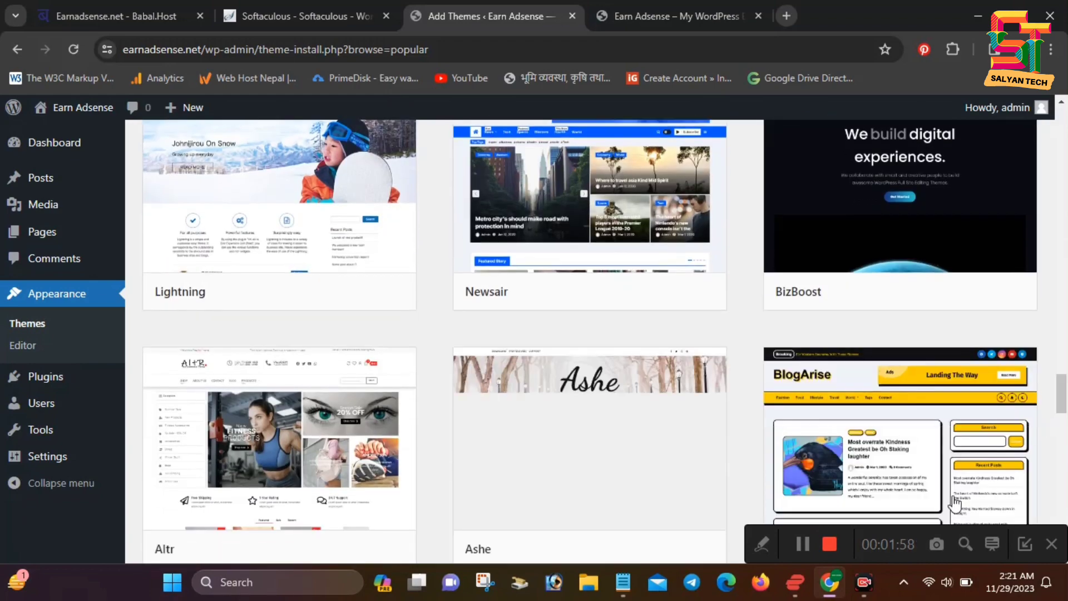
Find GeneratePress in the directory, open its preview, and install GeneratePress 3.3.1.
drag(889, 545, 805, 355)
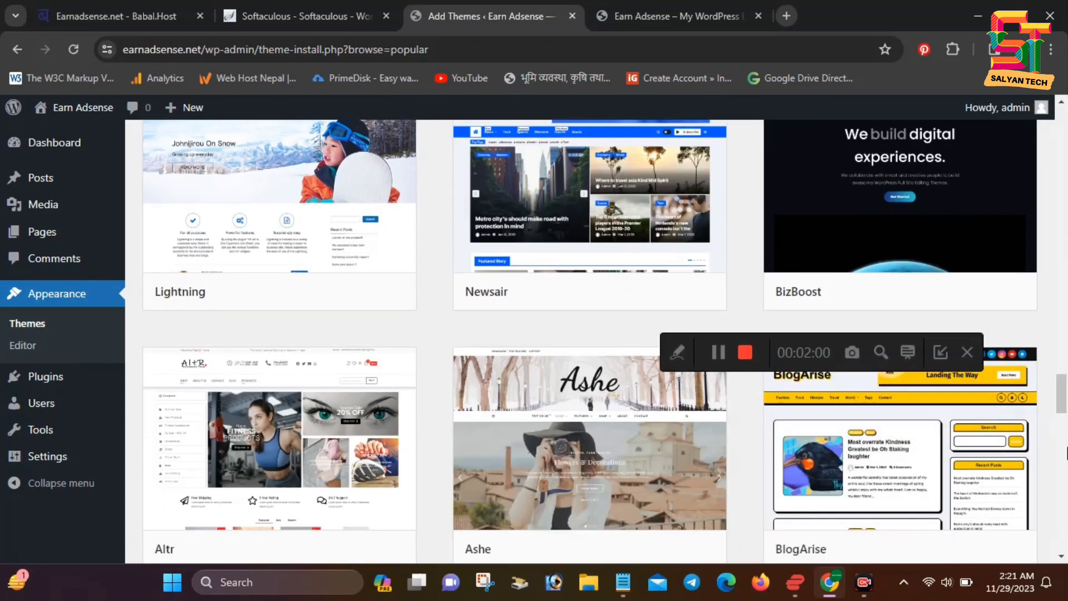
drag(1063, 388, 1062, 210)
drag(804, 350, 856, 523)
scroll(591, 375, down, 5)
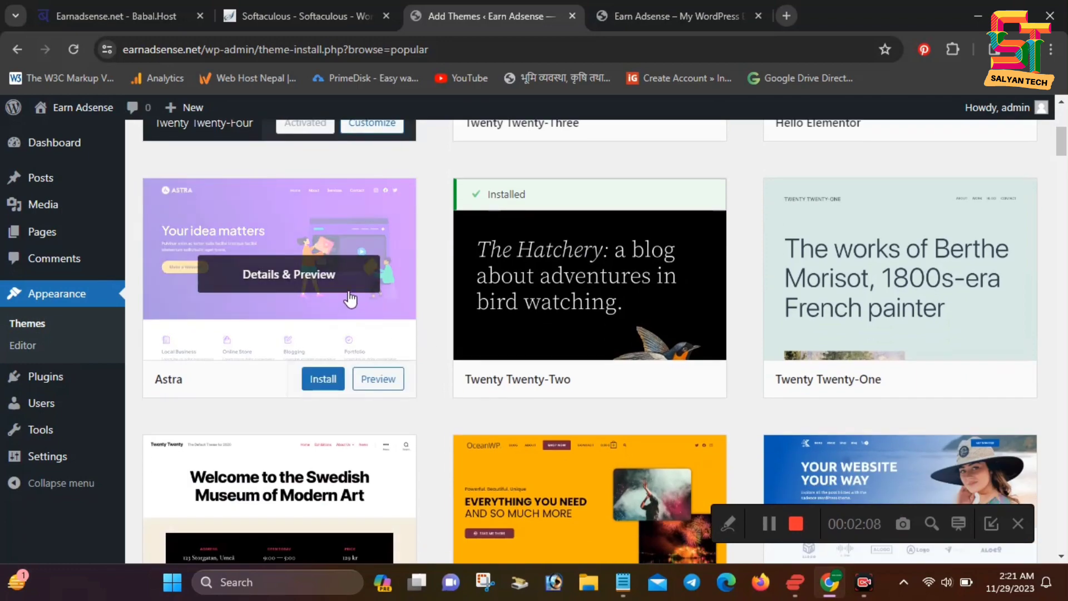
scroll(595, 373, down, 3)
scroll(658, 356, down, 4)
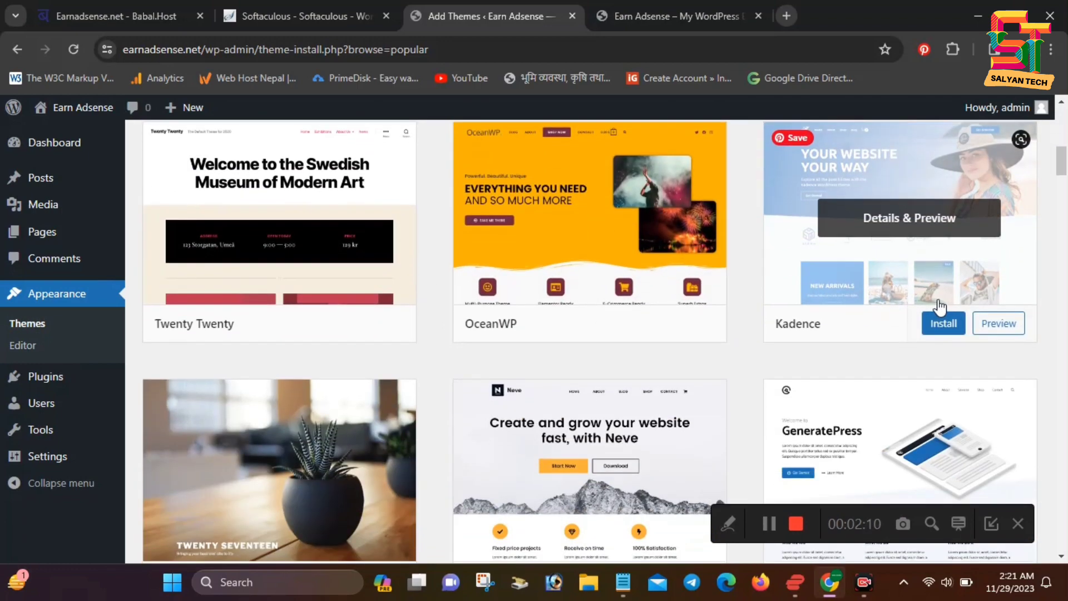
scroll(579, 317, down, 2)
scroll(586, 313, up, 5)
scroll(585, 313, down, 4)
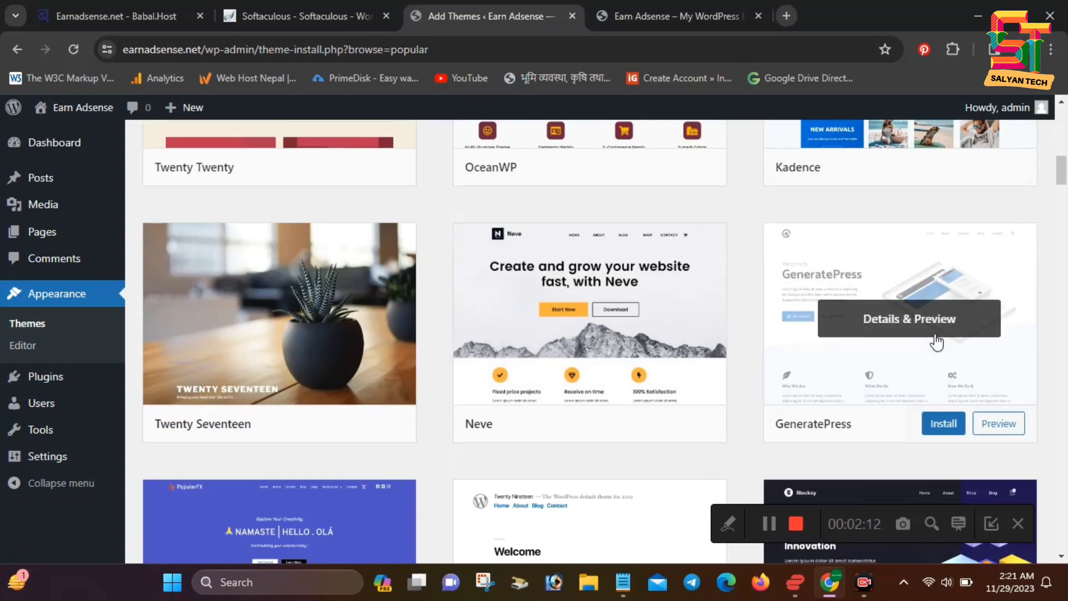
click(936, 341)
click(207, 117)
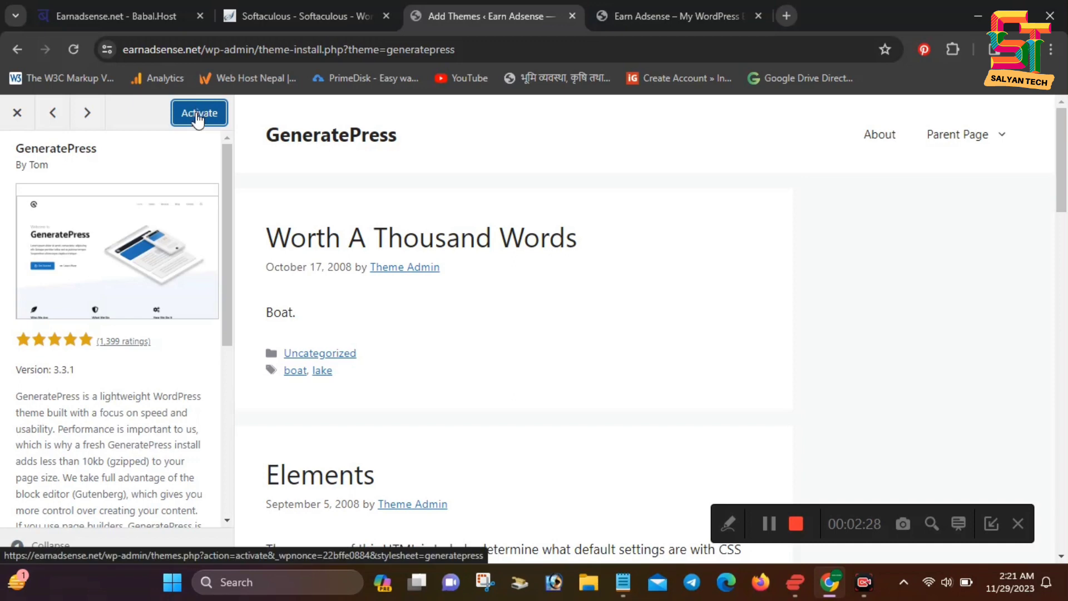
Activate GeneratePress and check the live site with the new theme.
click(198, 114)
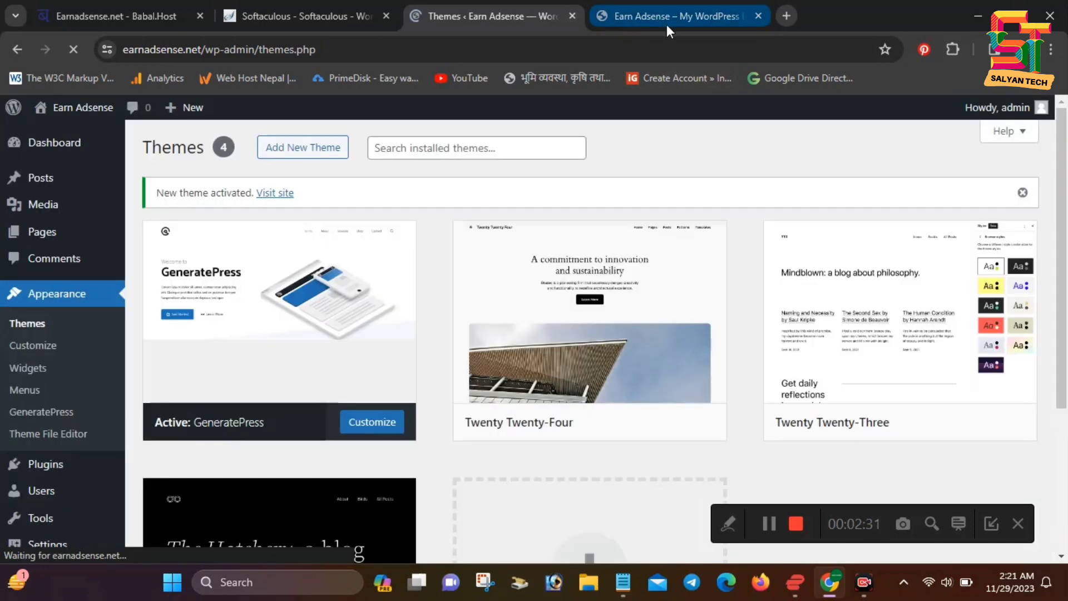
click(676, 15)
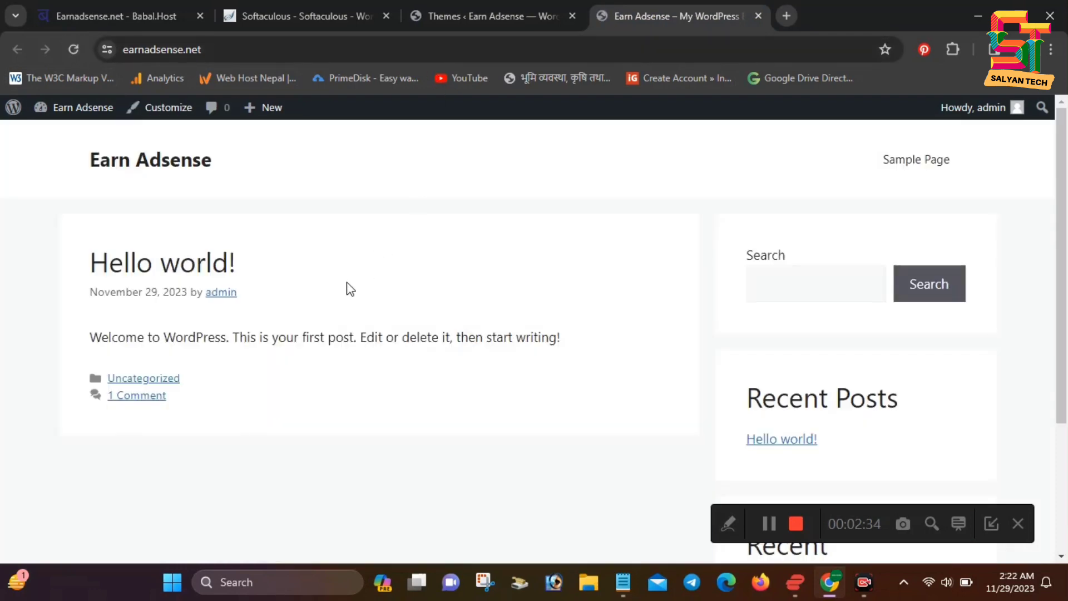
scroll(398, 312, down, 3)
scroll(394, 372, up, 3)
Review the GeneratePress Theme Details on the admin Themes page, then close them.
click(517, 11)
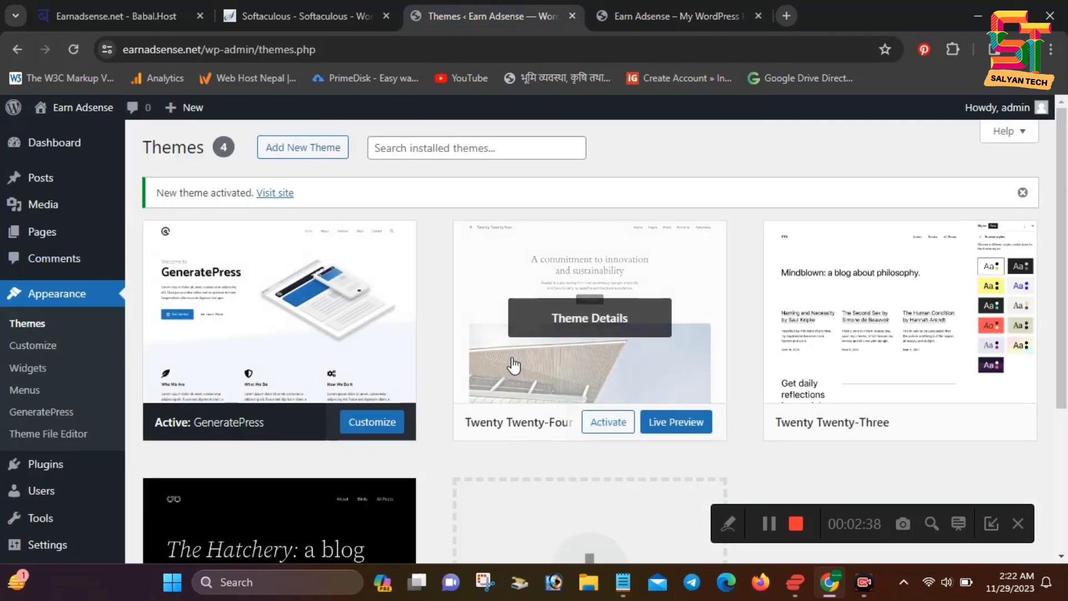
click(278, 295)
scroll(924, 409, down, 3)
scroll(925, 409, down, 3)
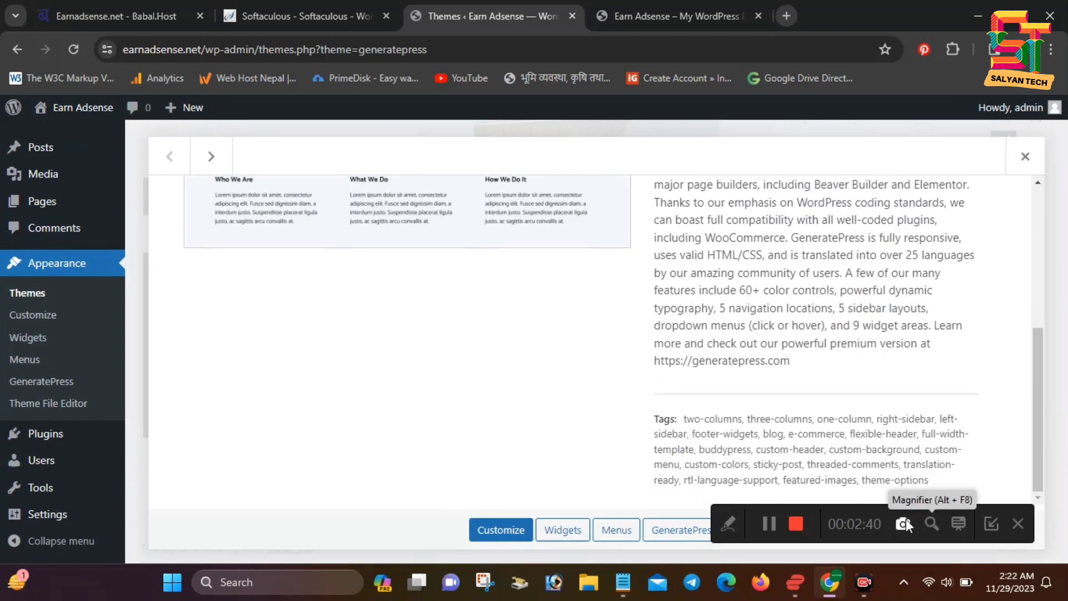
drag(813, 512, 819, 223)
scroll(963, 335, up, 8)
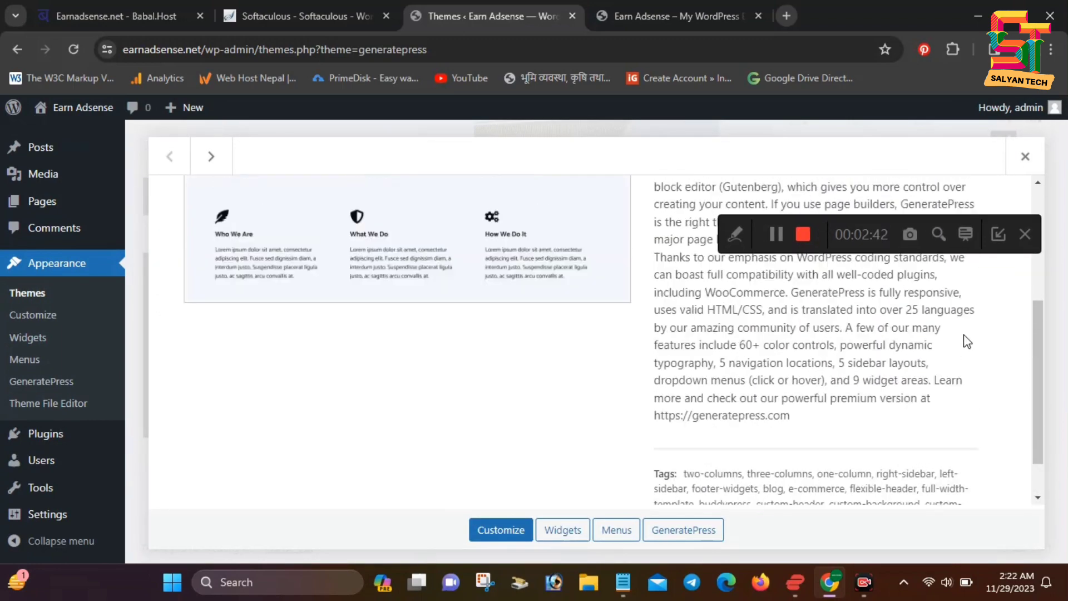
click(1026, 156)
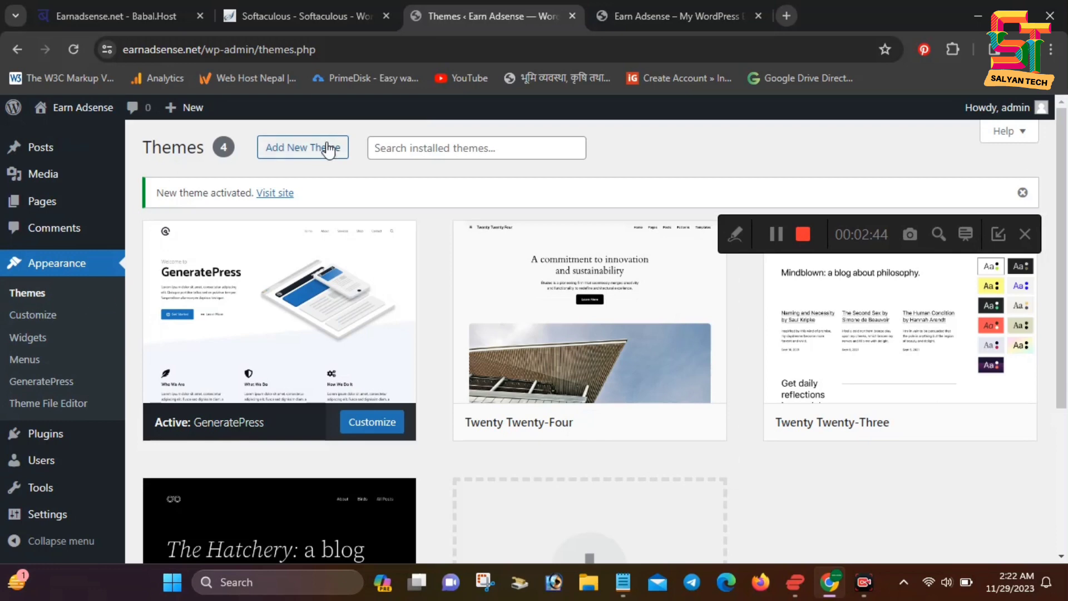
click(319, 149)
Select bloggingpro.zip from E:\99links in the Upload Theme form.
click(289, 149)
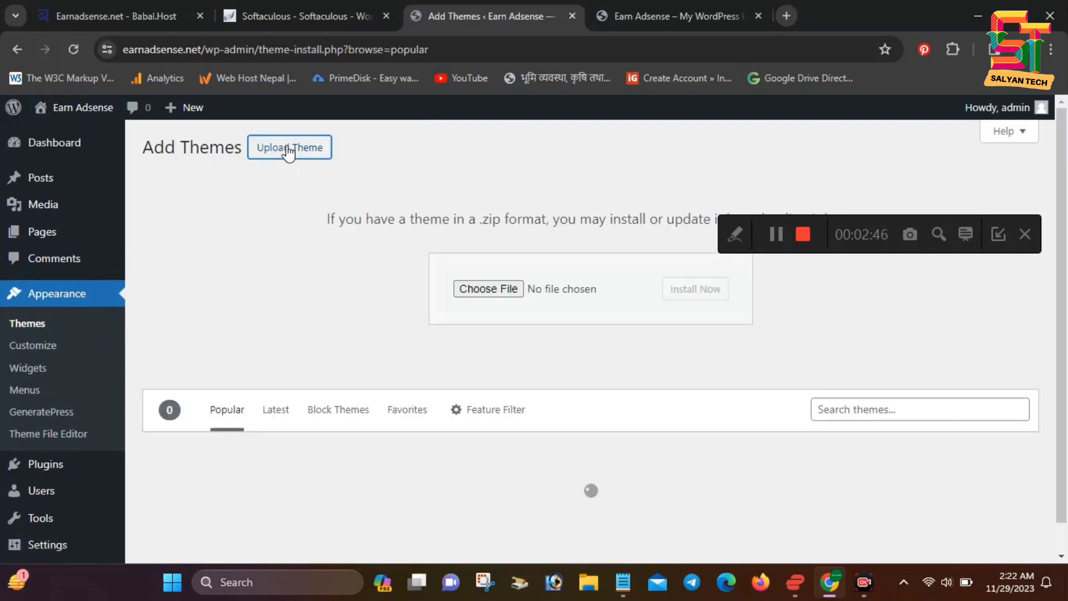
click(517, 290)
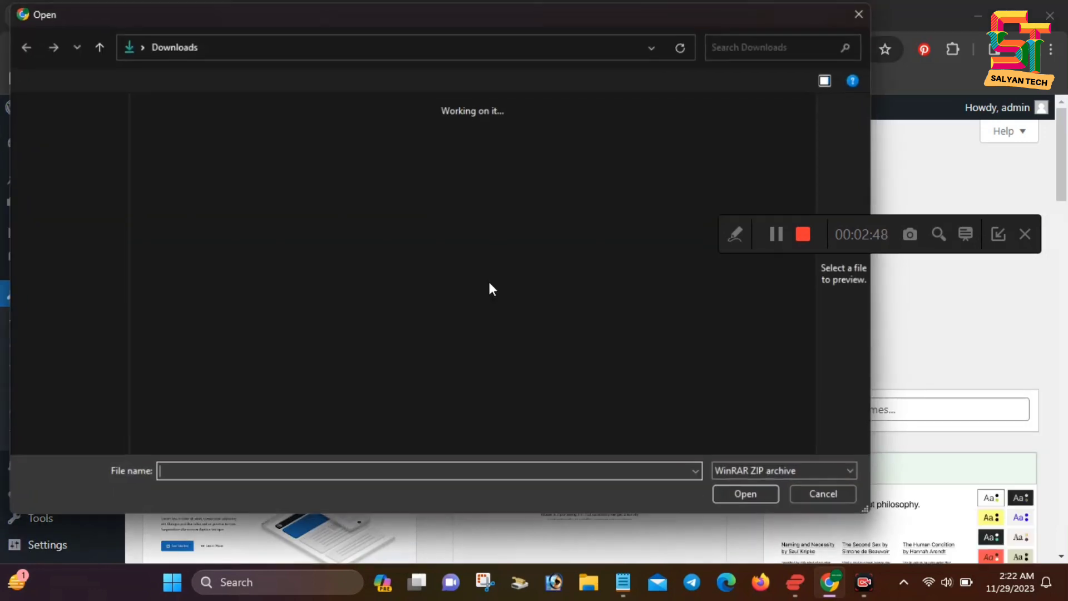
scroll(84, 278, down, 3)
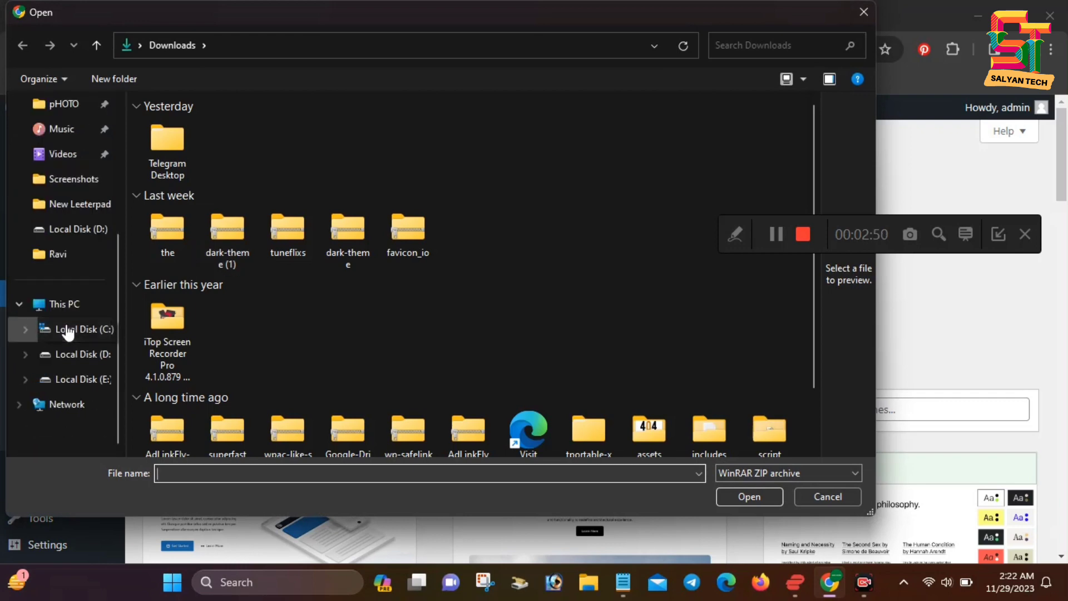
click(82, 380)
double_click(170, 158)
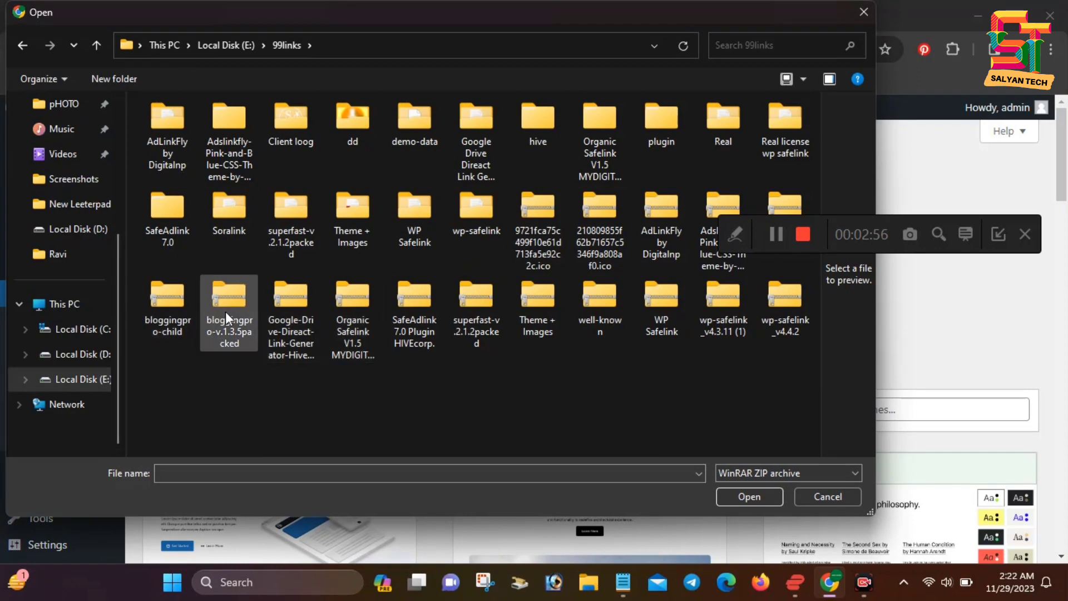
drag(863, 235, 809, 142)
click(772, 210)
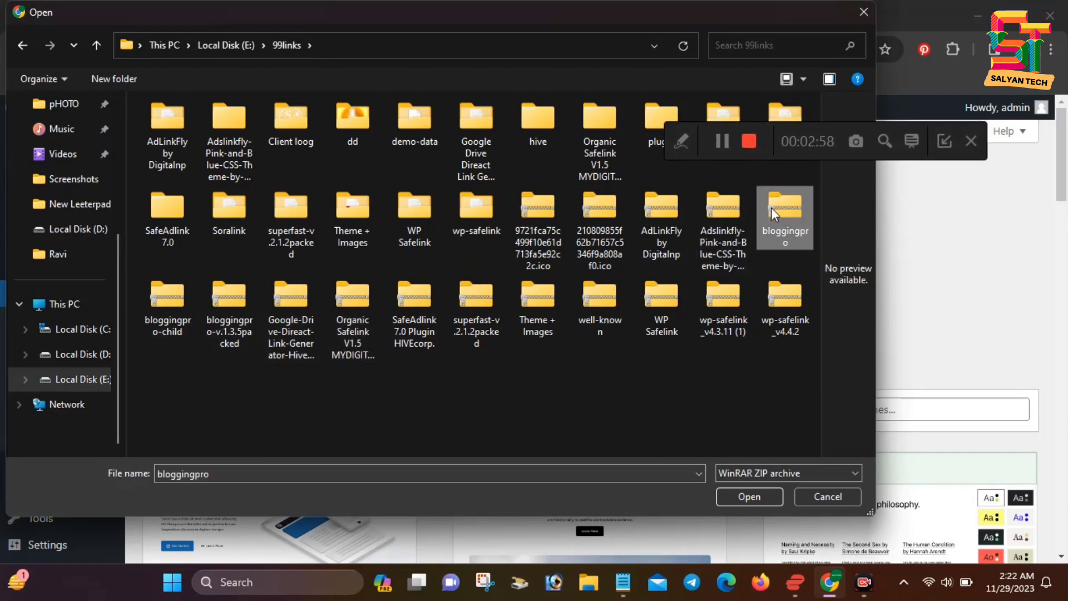
click(753, 495)
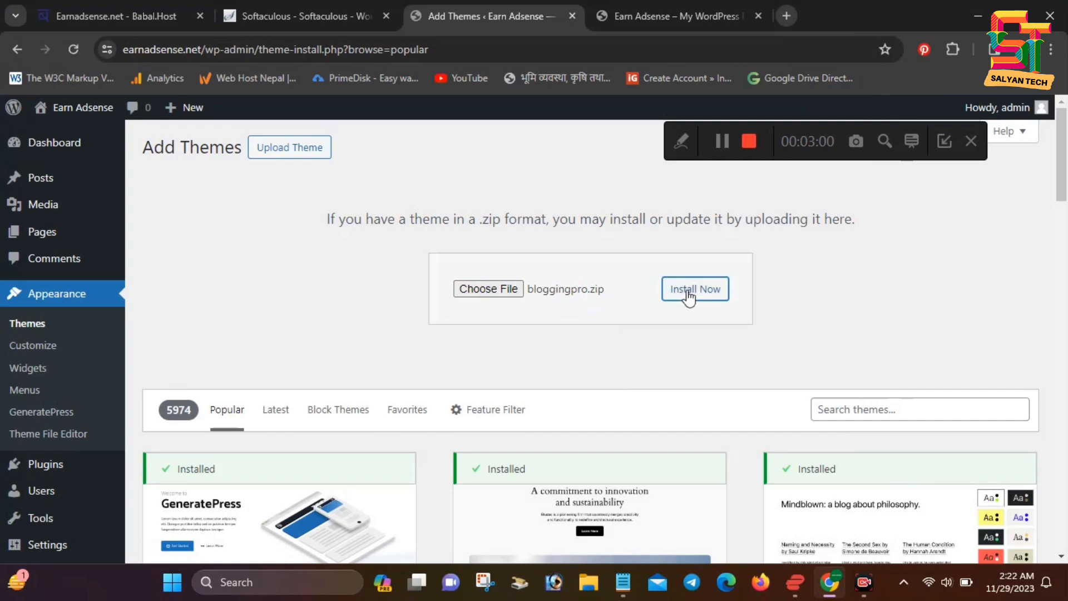
Install the uploaded Bloggingpro theme and activate it.
click(678, 296)
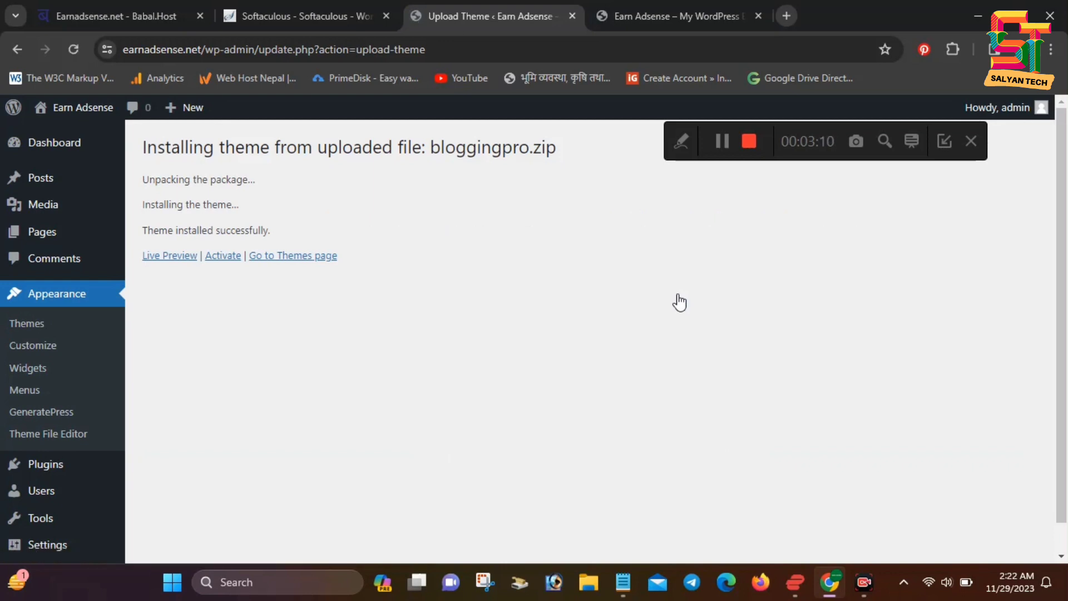
click(222, 256)
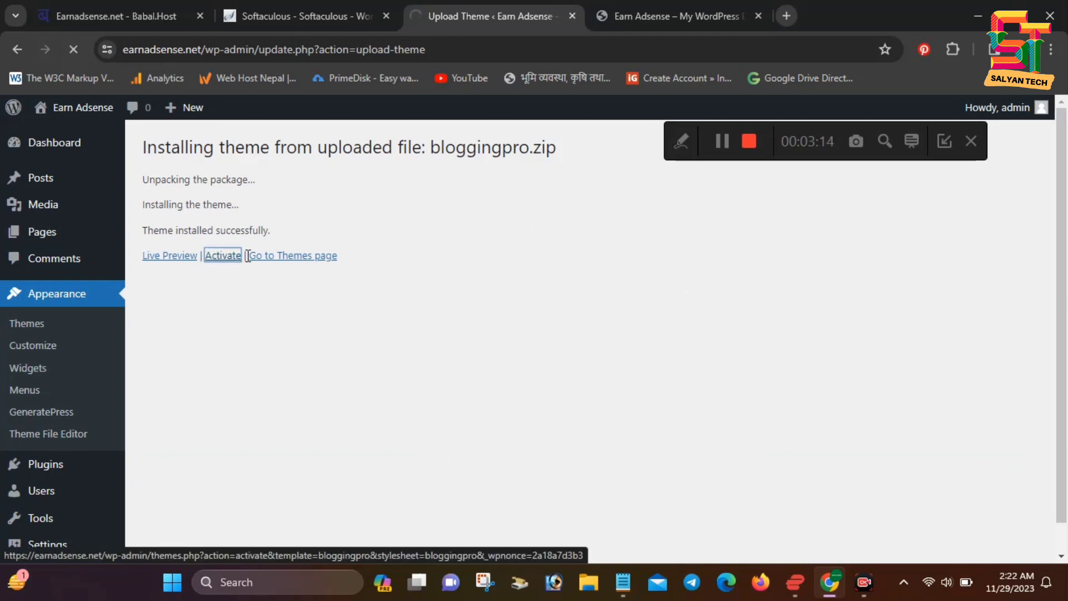
scroll(587, 410, down, 5)
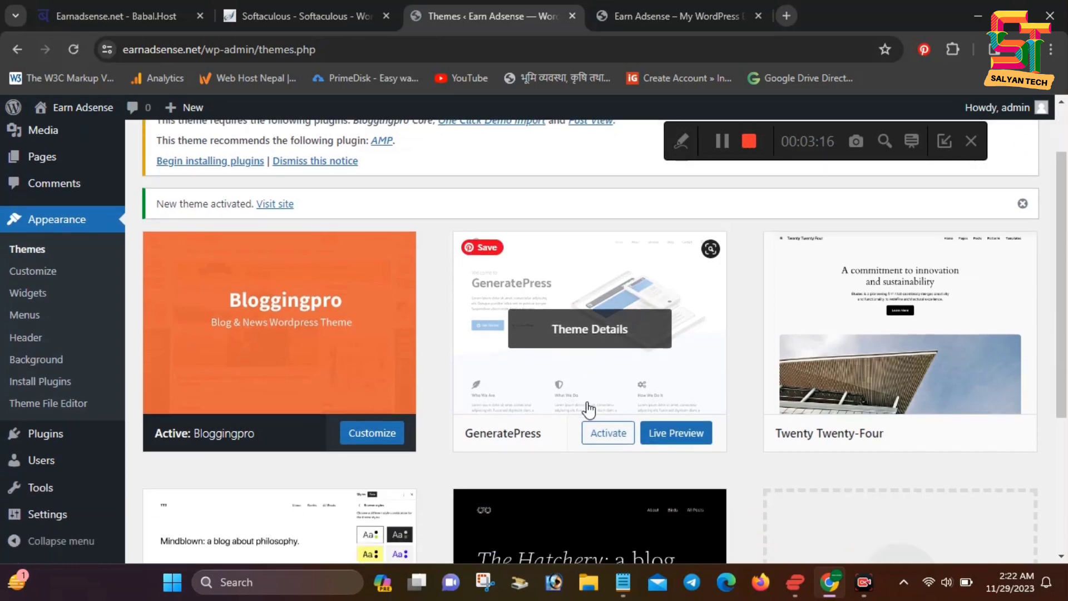
Delete the Twenty Twenty-Two and Twenty Twenty-Three themes from their Theme Details.
scroll(532, 412, up, 5)
scroll(532, 412, down, 5)
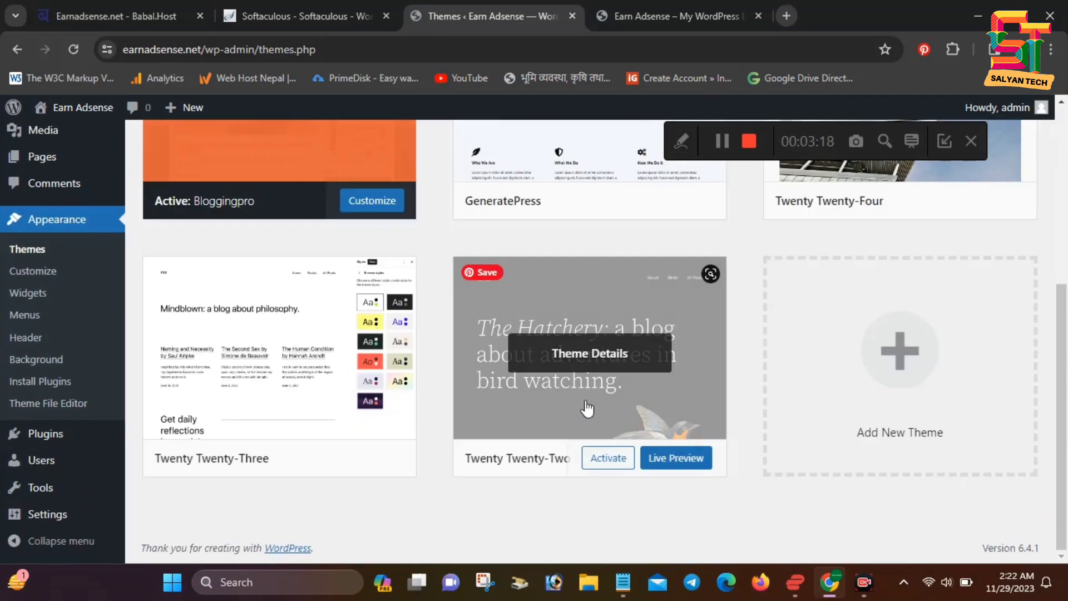
click(590, 357)
scroll(970, 495, down, 3)
scroll(970, 495, down, 1)
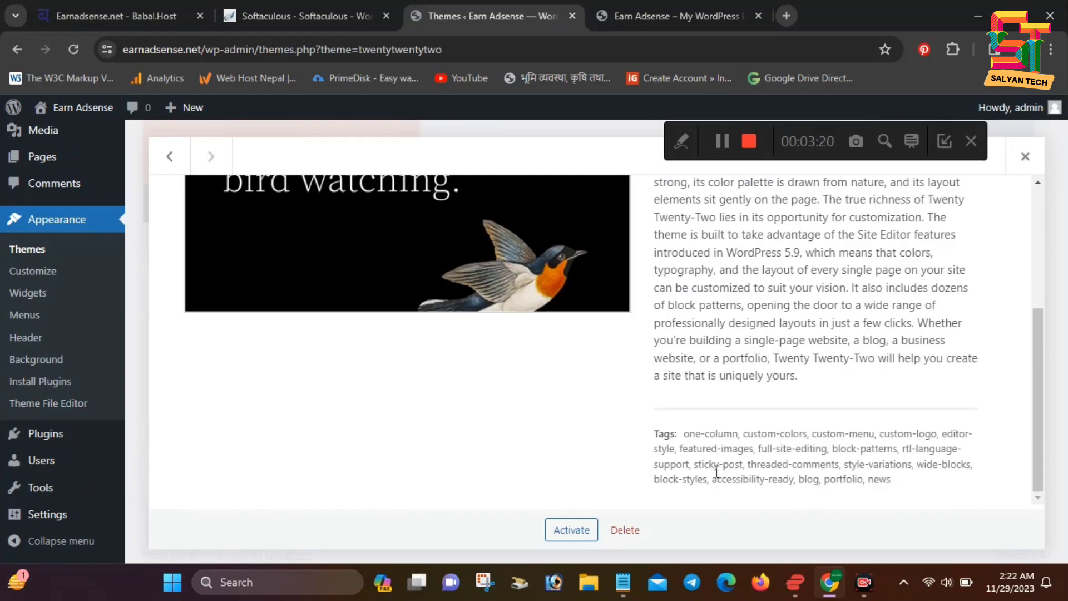
click(626, 530)
key(Return)
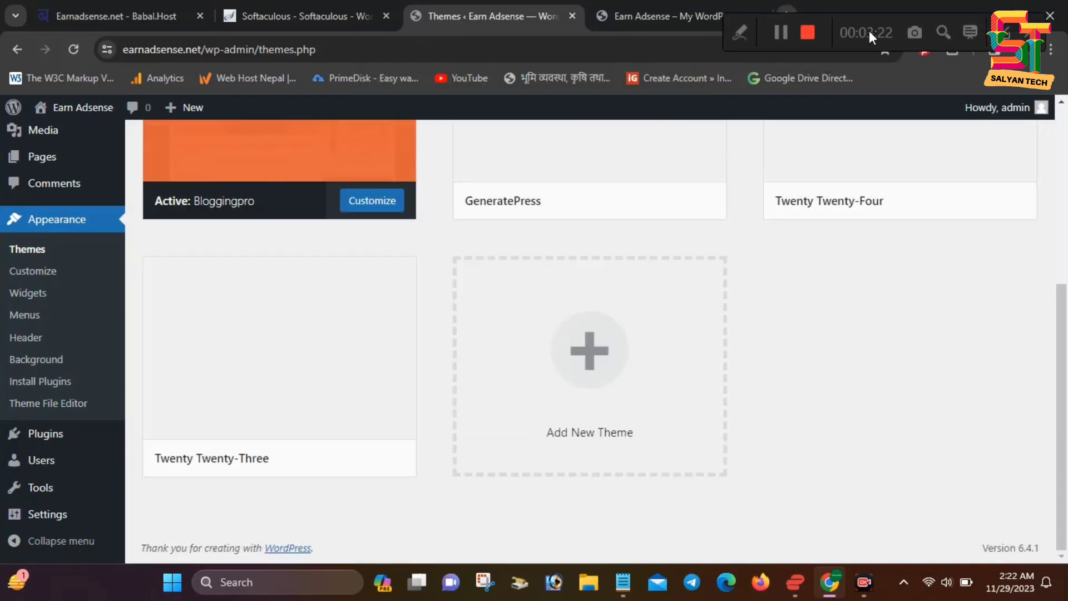
click(341, 301)
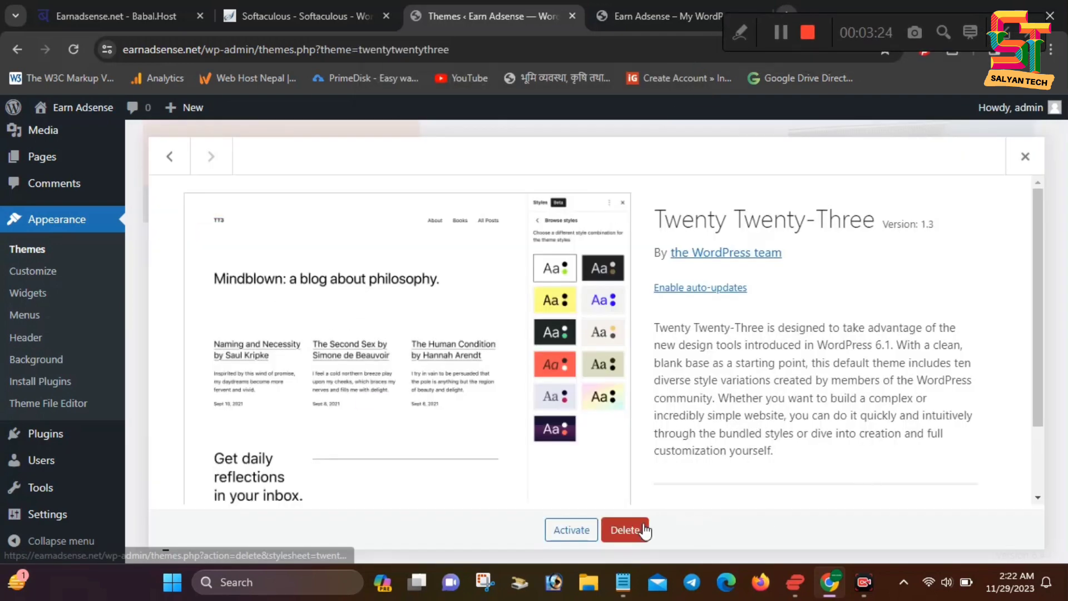
click(625, 529)
click(610, 179)
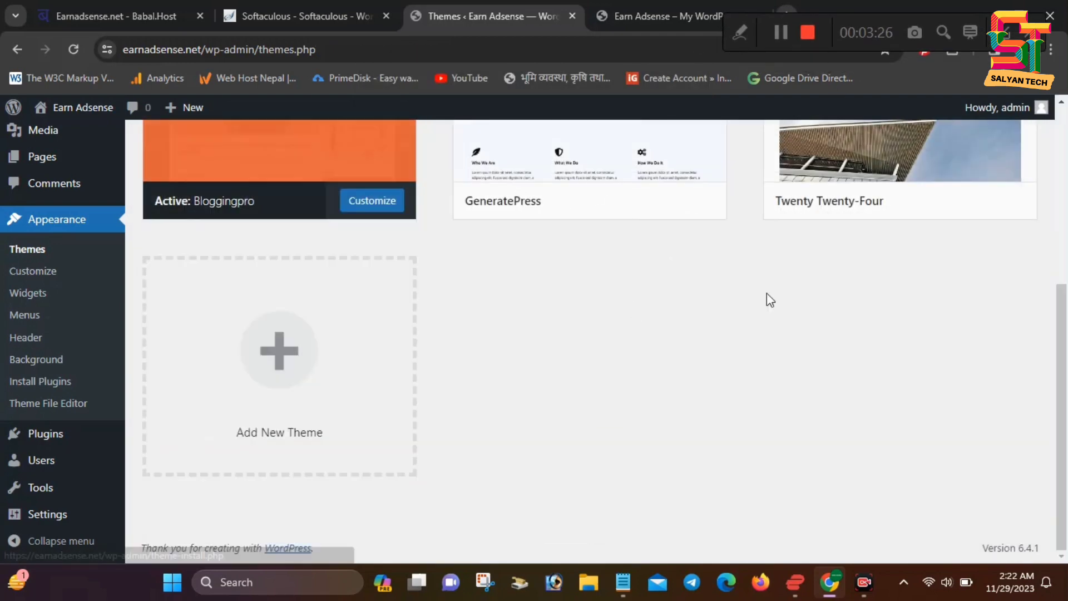
Delete the Twenty Twenty-Four and GeneratePress themes as well.
scroll(768, 300, up, 3)
click(779, 289)
click(625, 530)
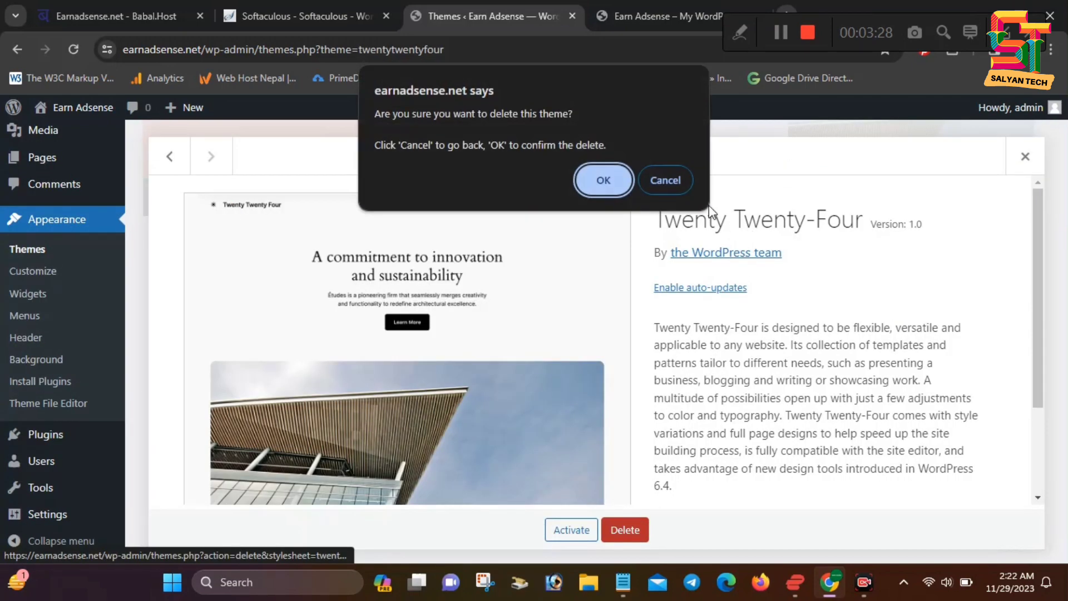
click(615, 181)
click(596, 328)
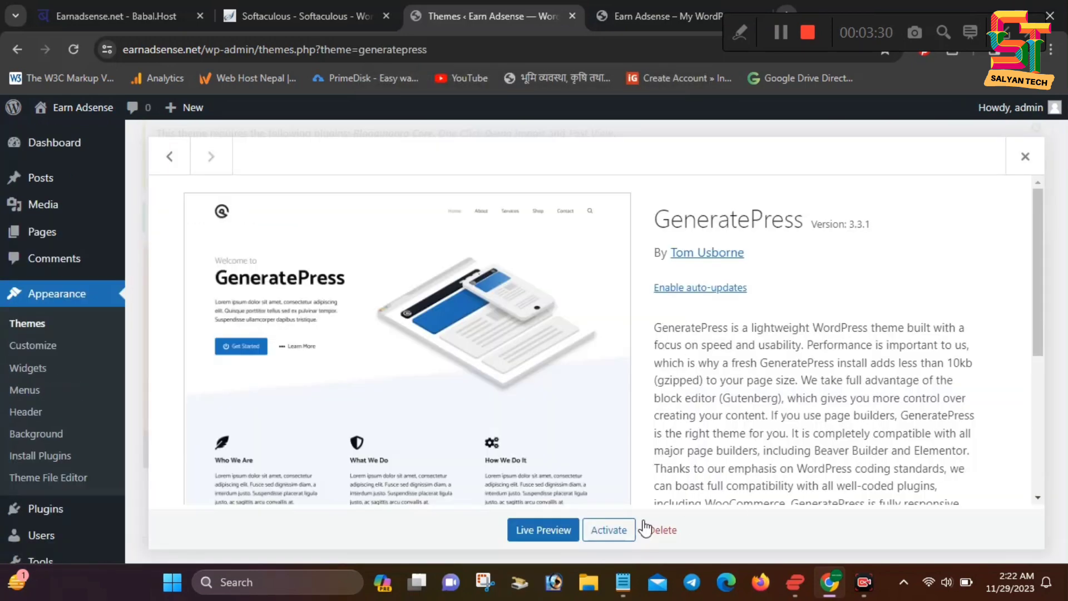
click(650, 530)
click(604, 181)
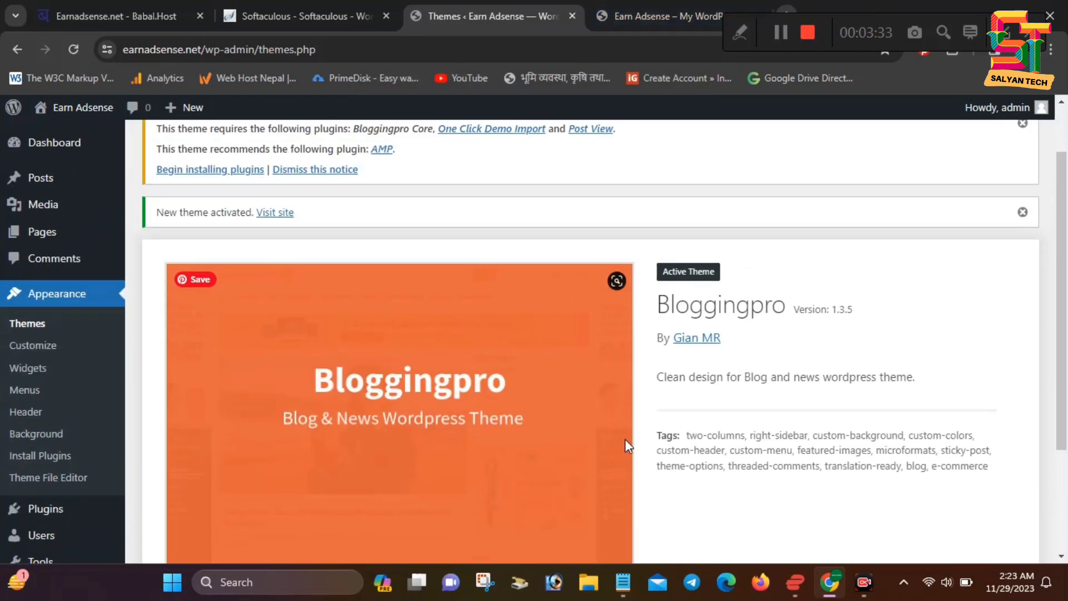
Reload the live site tab and check the orange Bloggingpro header and sidebar widgets.
click(659, 15)
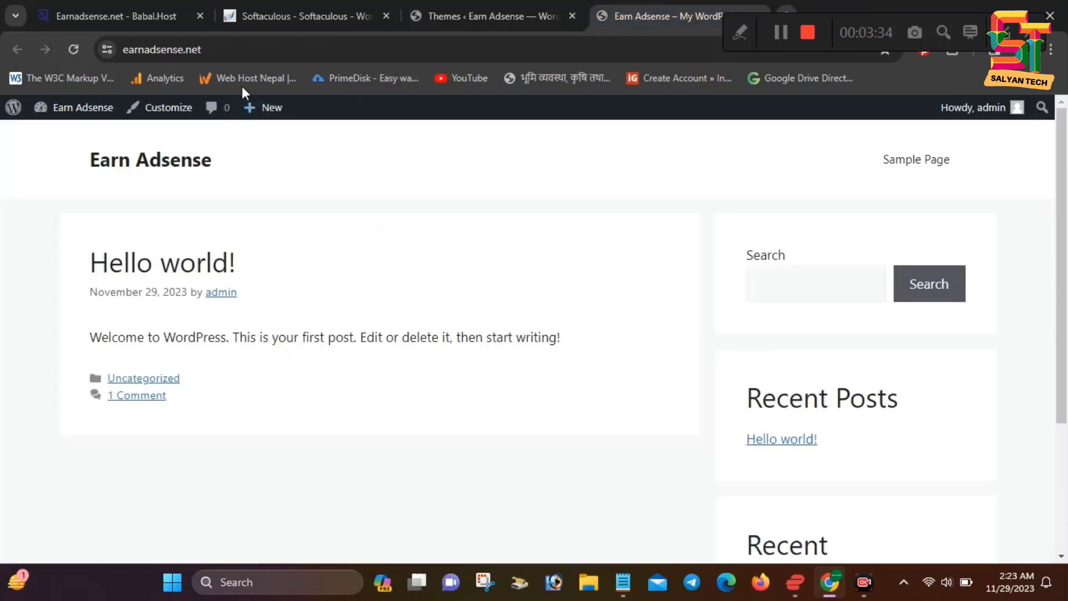
click(75, 49)
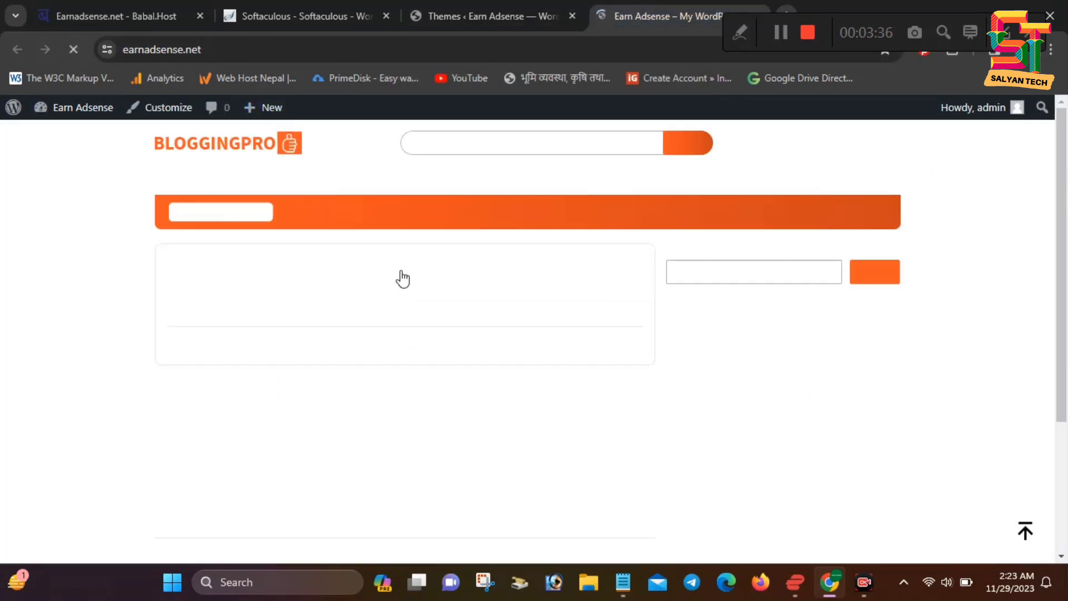
scroll(562, 389, down, 4)
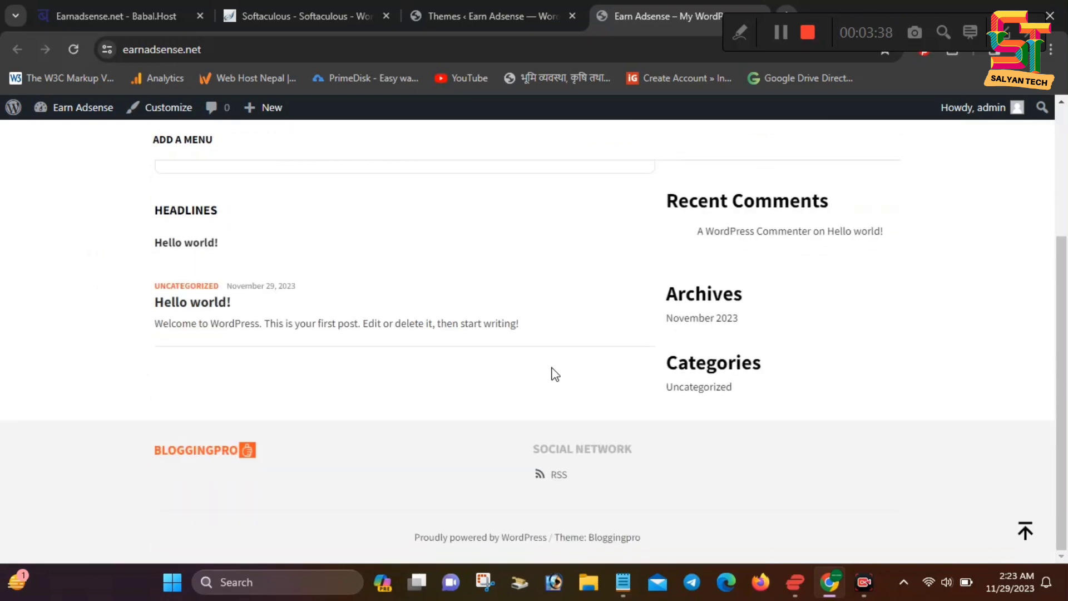
scroll(555, 374, up, 3)
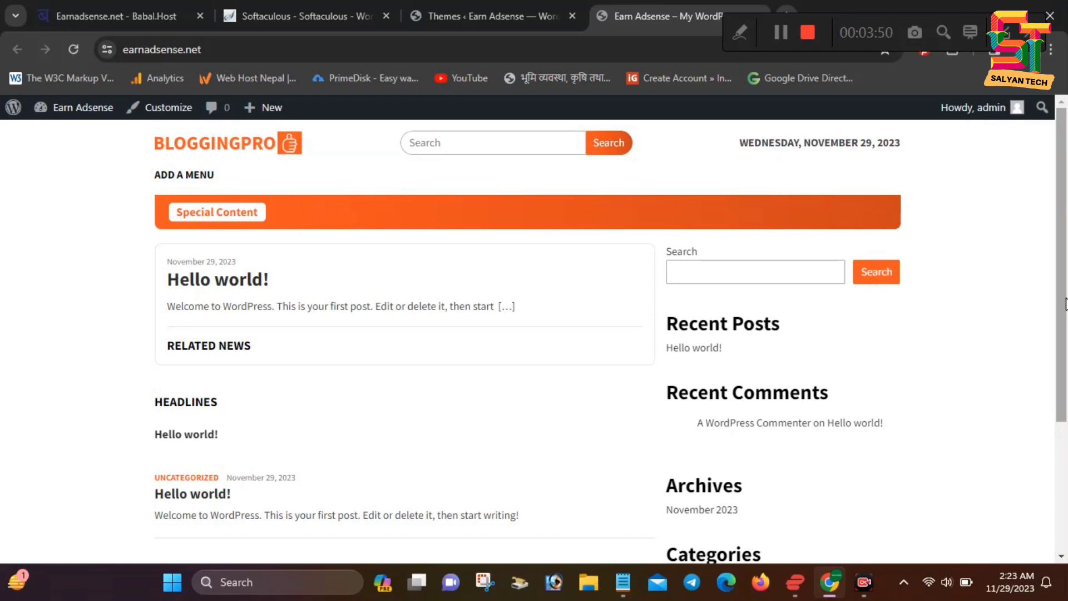
scroll(551, 283, down, 3)
scroll(557, 334, up, 3)
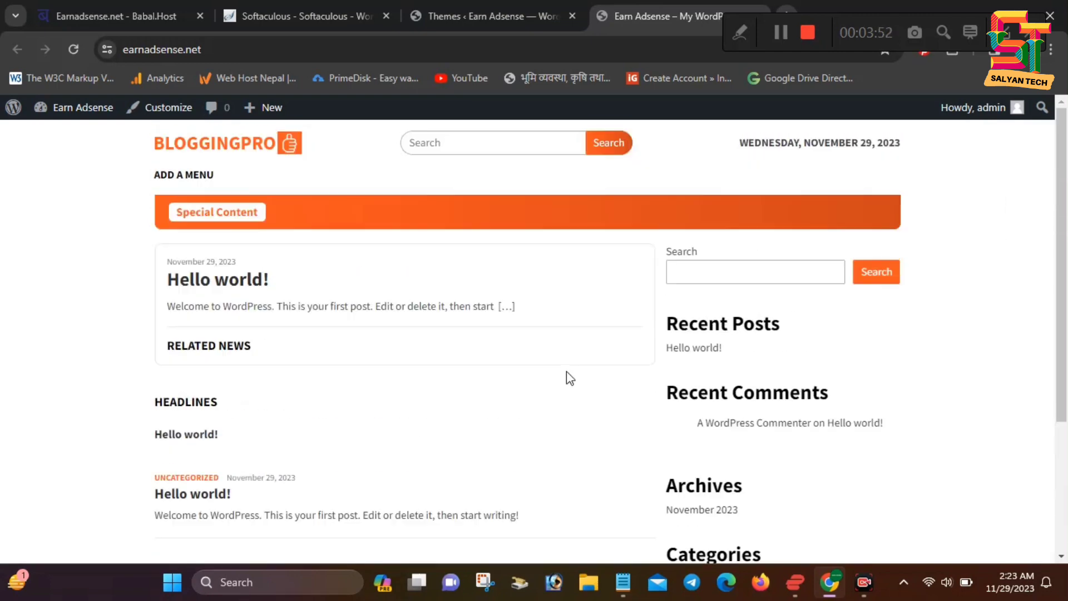
Return to the admin Themes page after briefly opening the Customizer.
click(481, 15)
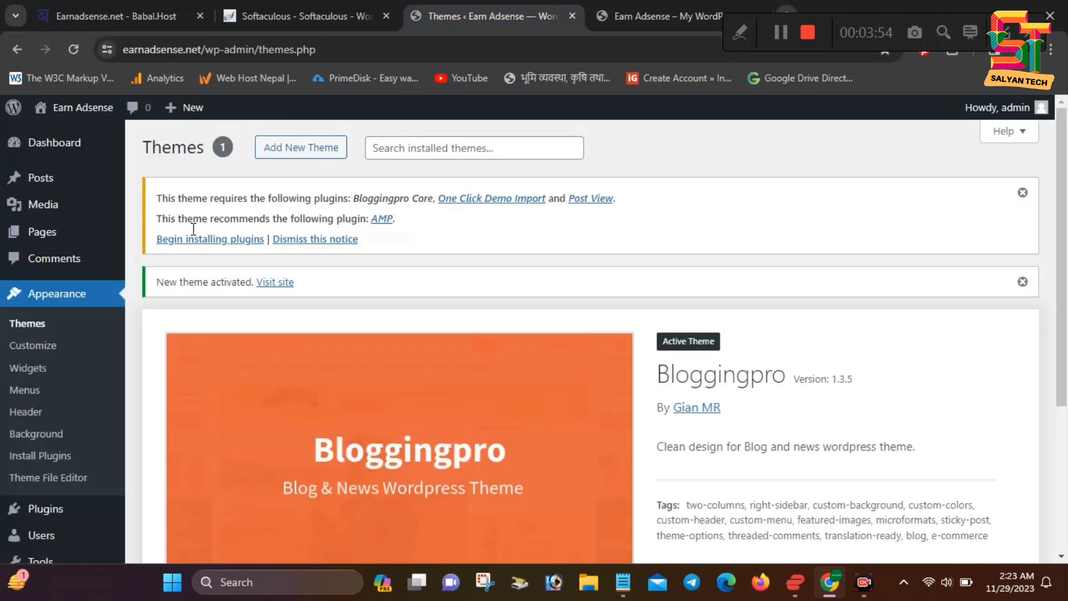
click(38, 344)
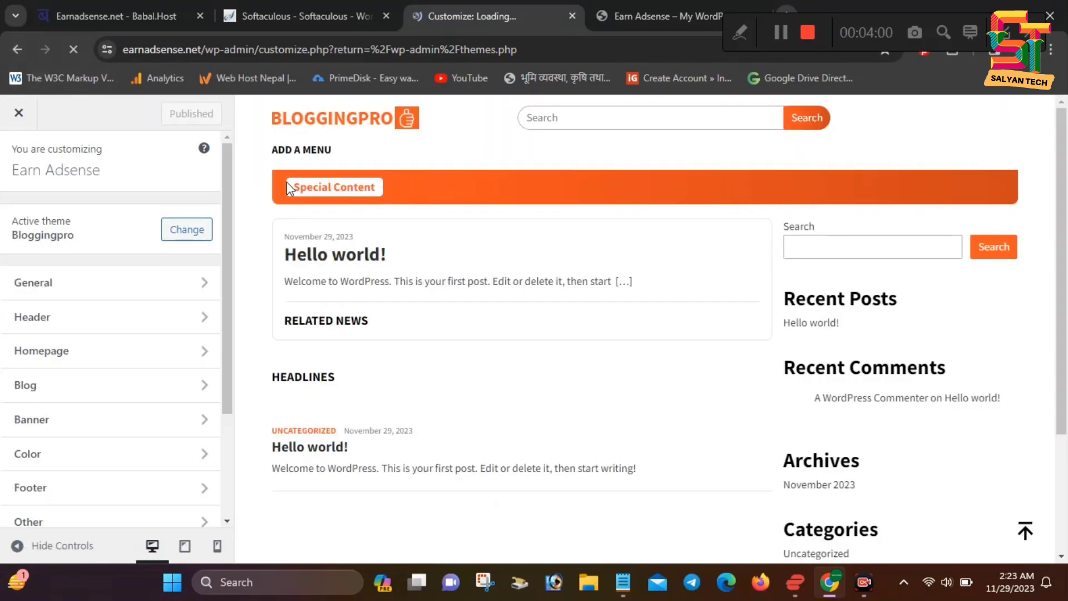
click(19, 113)
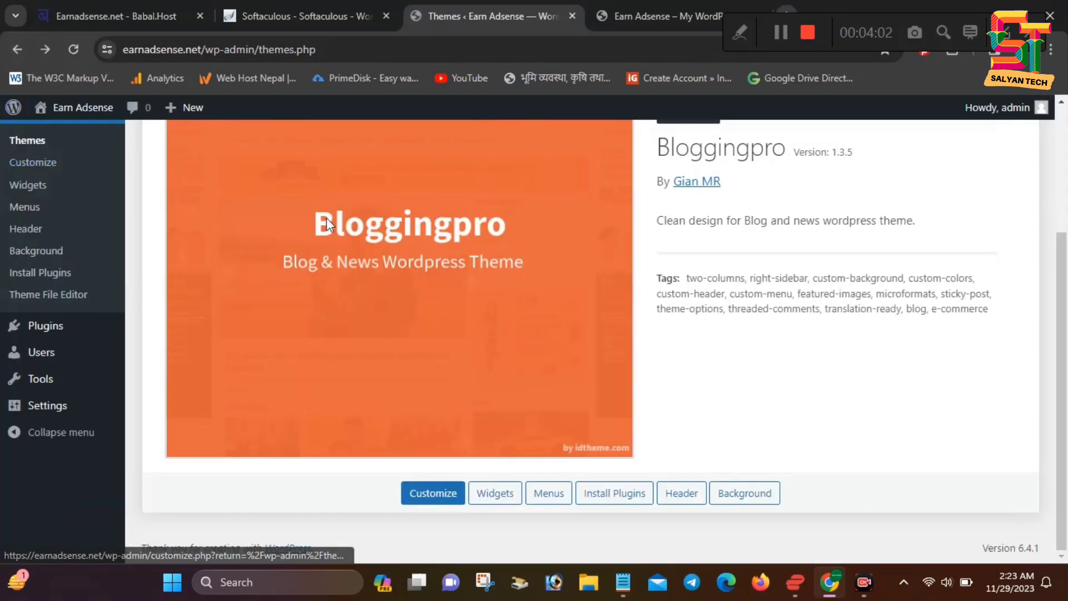
scroll(472, 236, up, 3)
Bulk-install the required Bloggingpro Core and Post View plugins, leaving out One Click Demo Import.
click(220, 243)
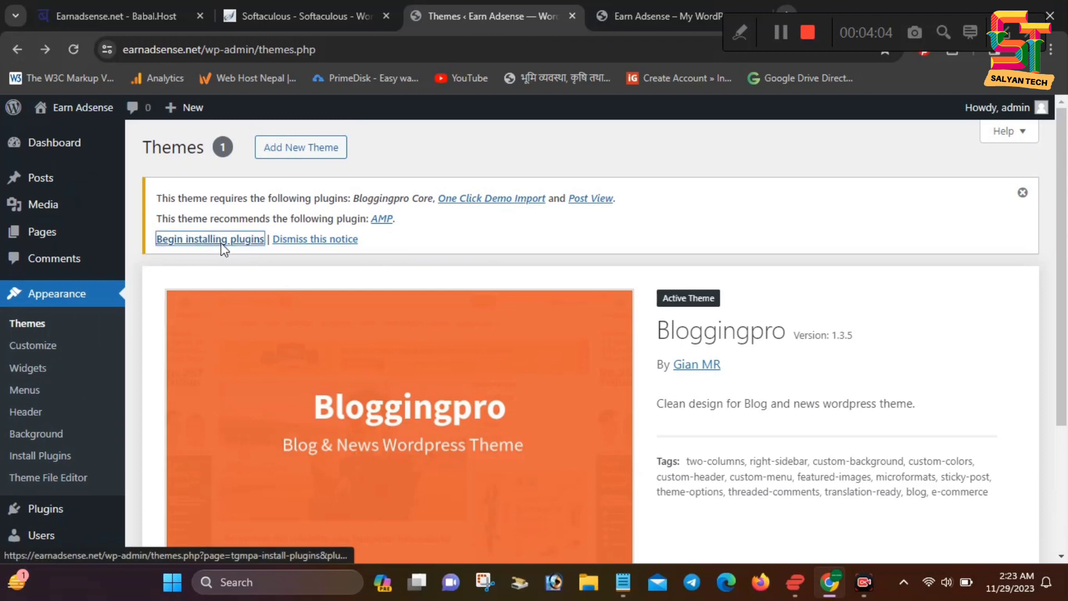
click(158, 307)
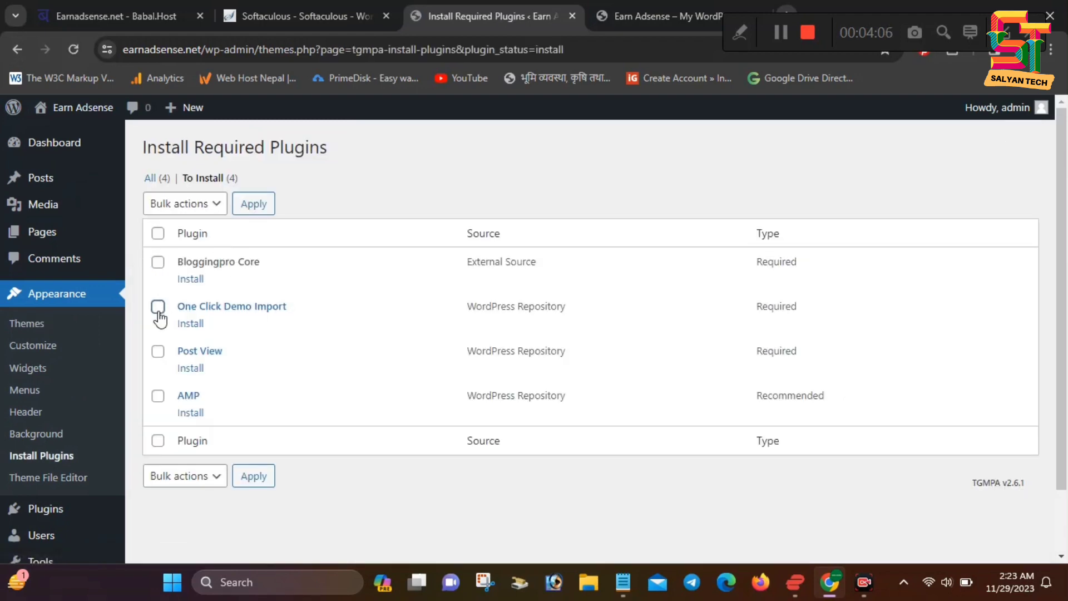
click(158, 262)
click(158, 307)
click(158, 351)
click(179, 476)
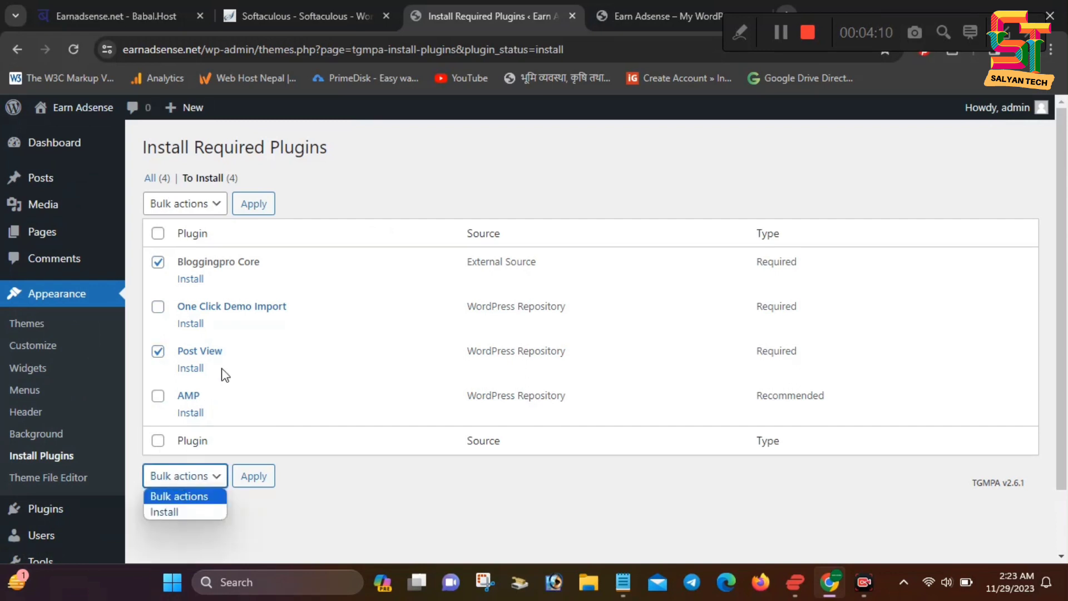
click(172, 510)
click(255, 479)
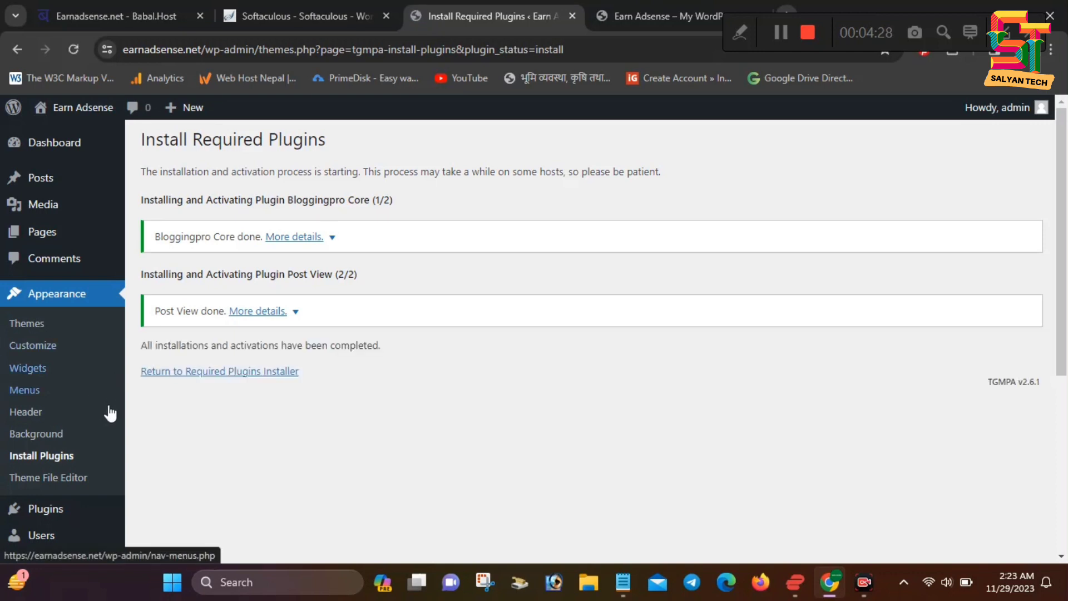
Open the Customizer previewing the Earn Adsense homepage, dismissing the logo's context menu.
scroll(105, 412, down, 1)
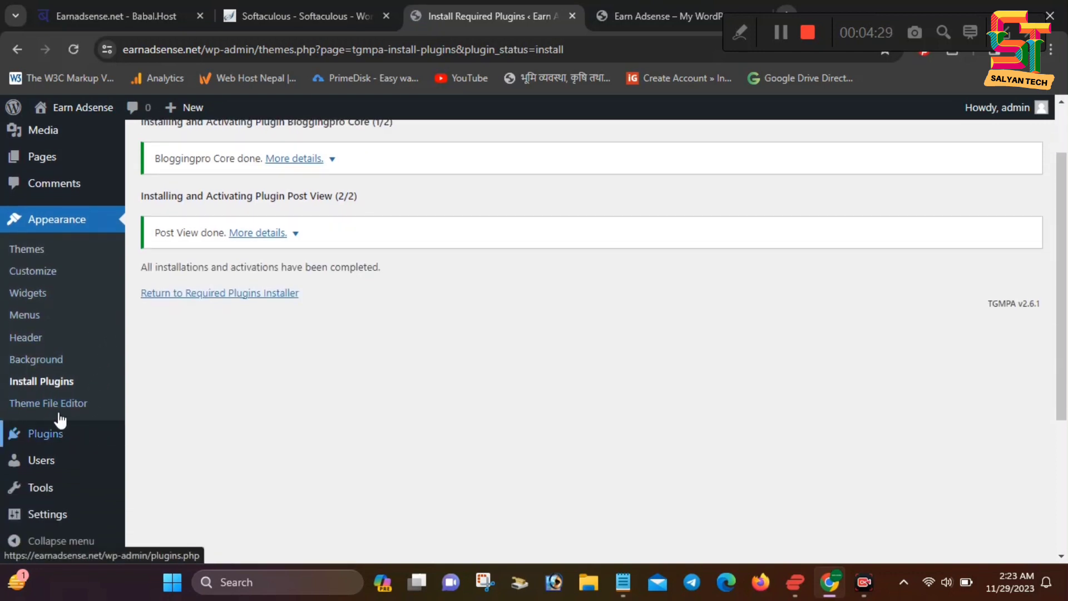
click(50, 274)
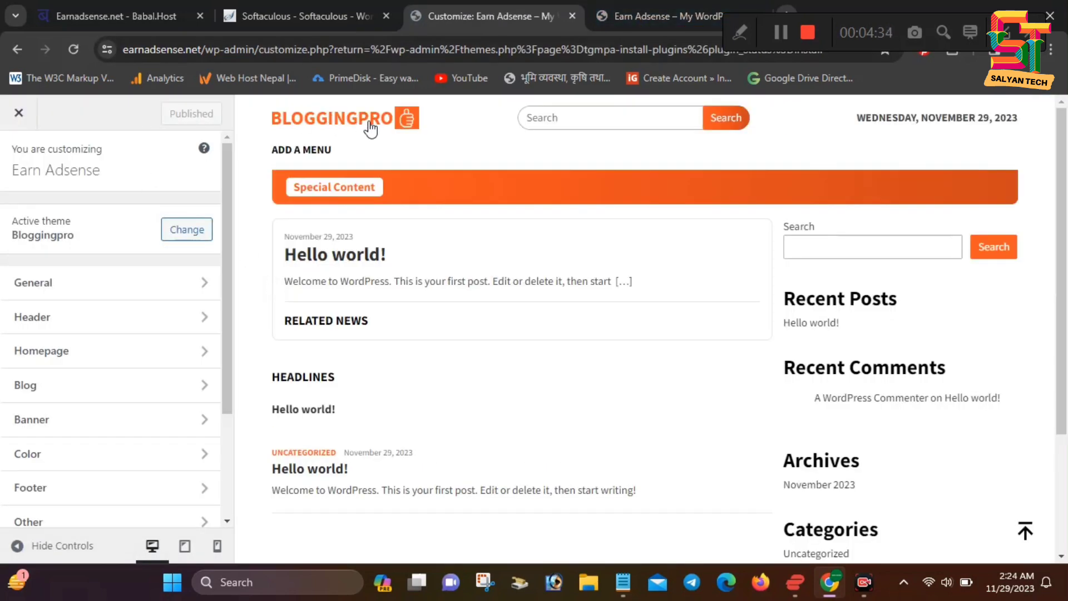
right_click(369, 116)
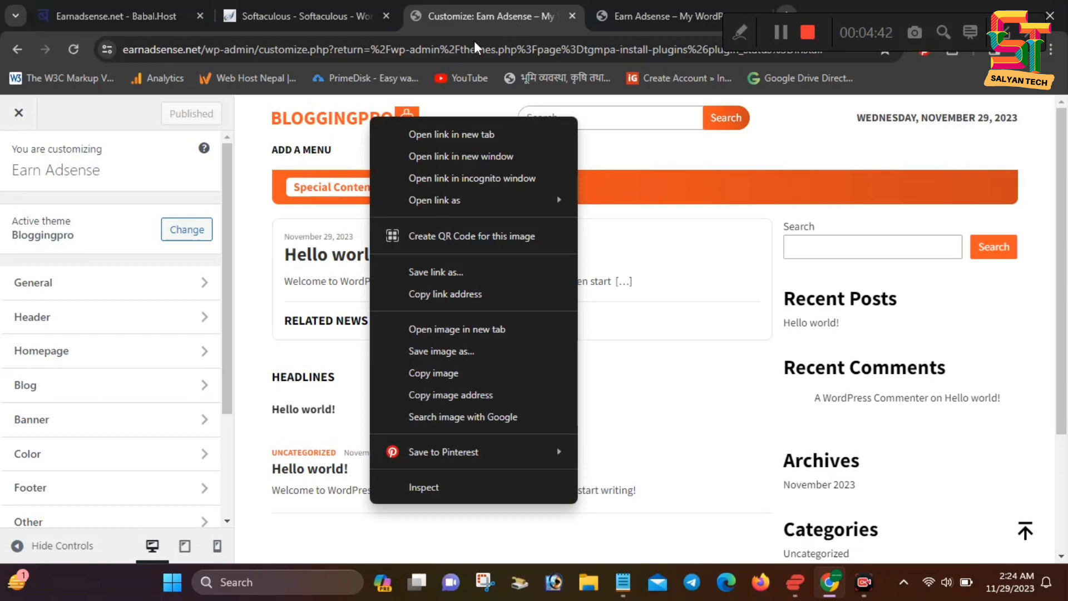
click(464, 16)
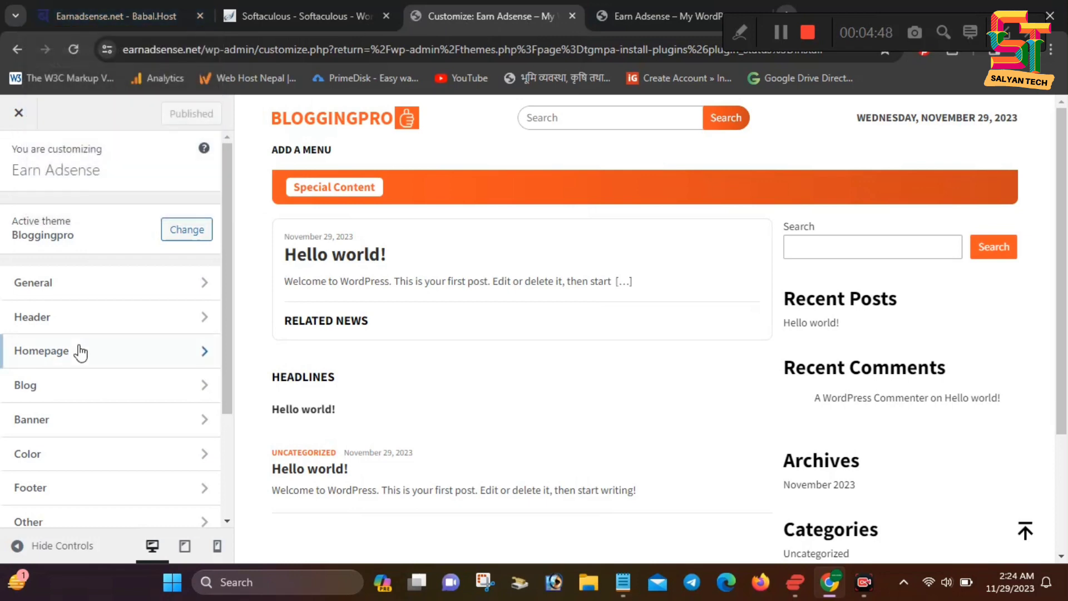
Browse the General Layout and Background Image settings, then return to the main sections.
click(78, 285)
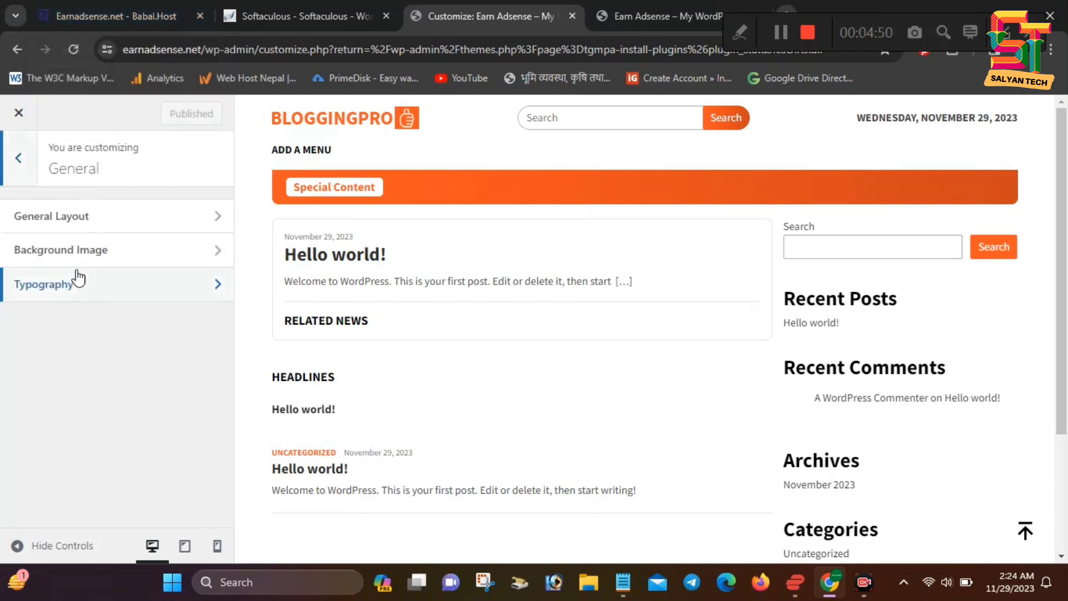
click(71, 228)
click(28, 167)
click(44, 245)
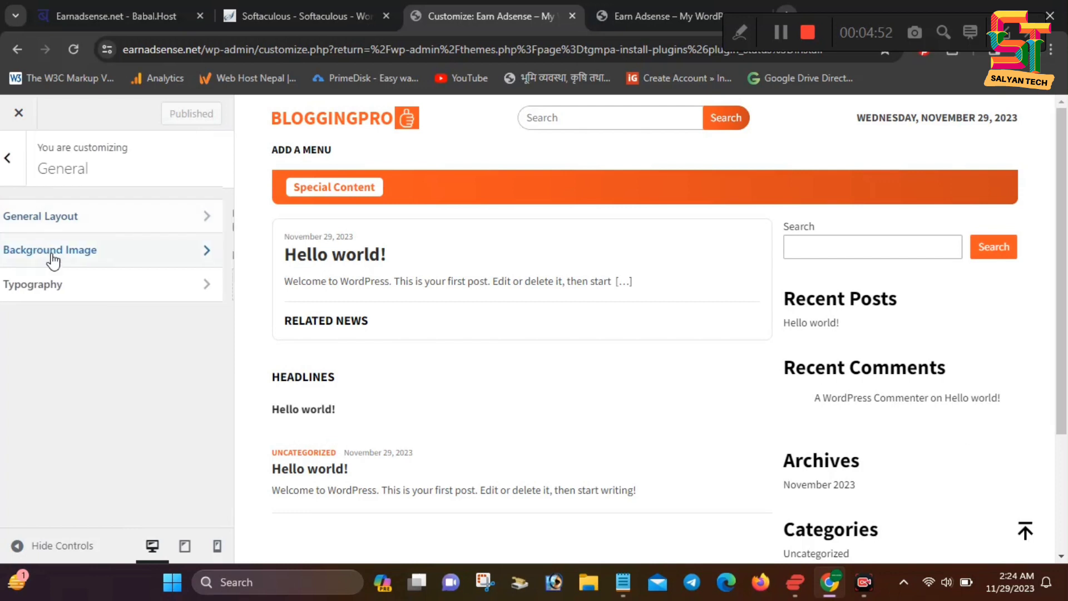
click(17, 172)
Open Header > Site Identity down to Site Icon, then open a new browser tab.
scroll(25, 489, down, 2)
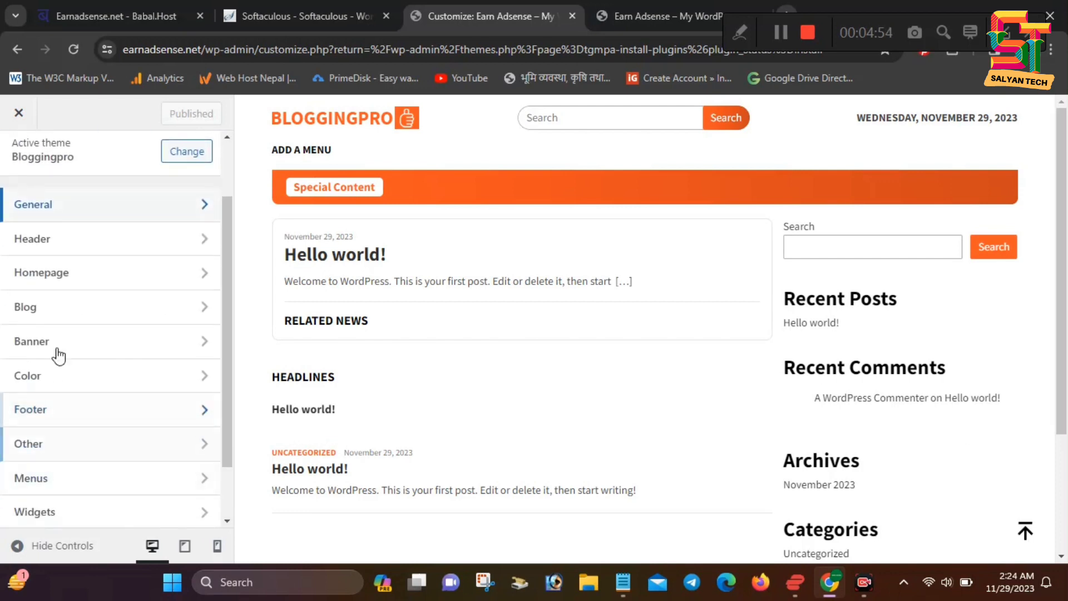
click(48, 245)
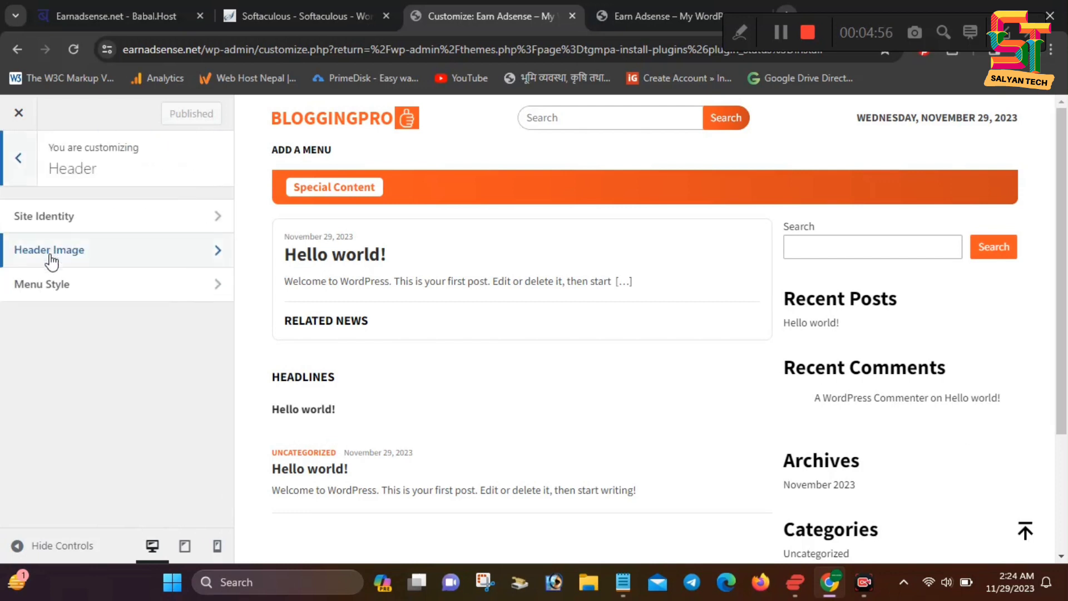
click(59, 223)
scroll(78, 384, down, 3)
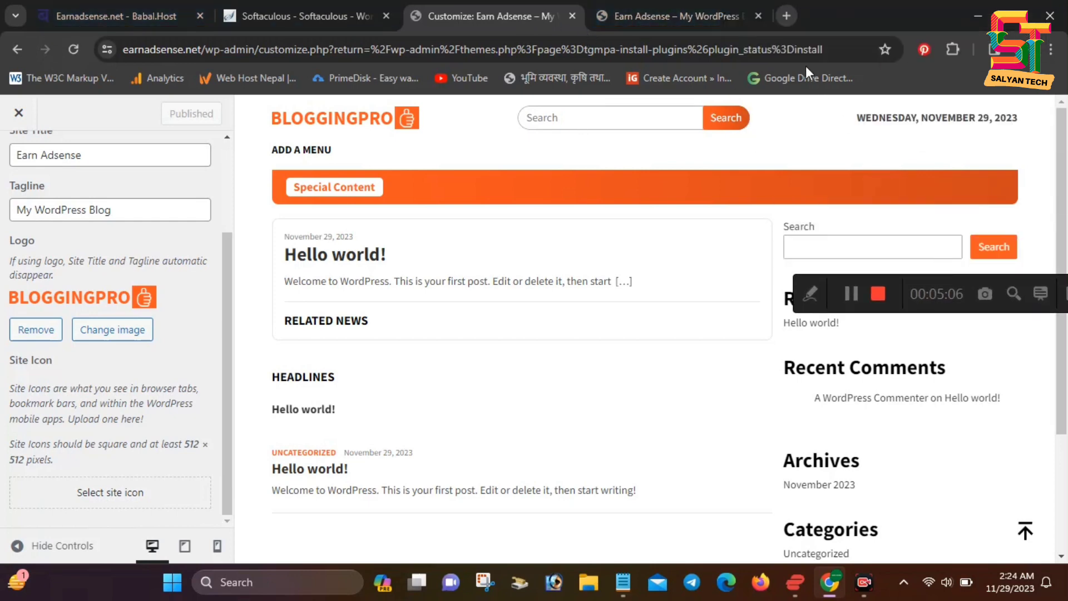
click(787, 16)
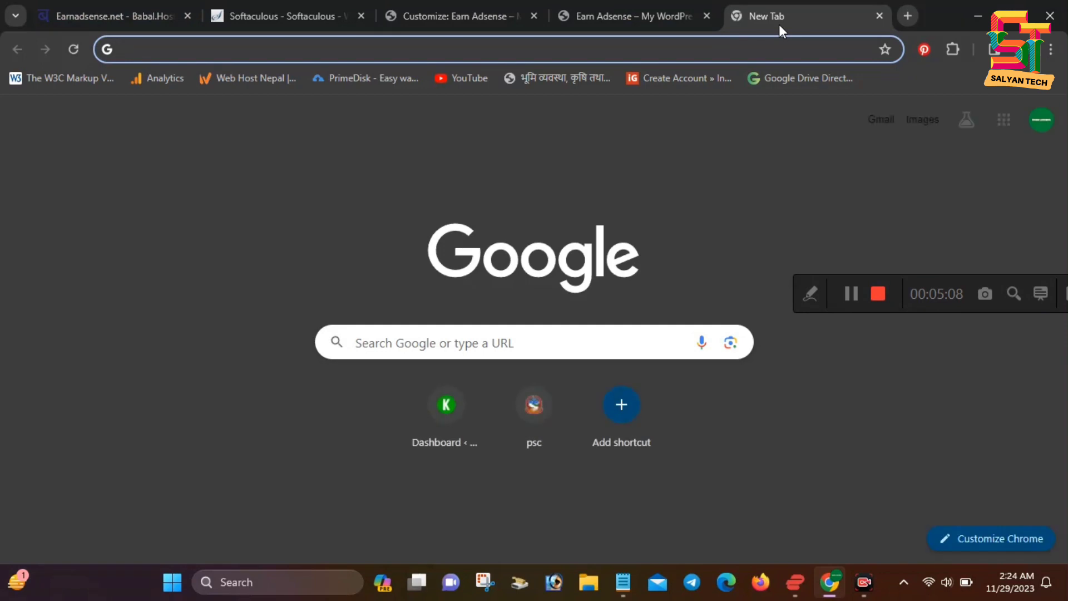
Search Google for 'favicon generator' and open the favicon.io site.
text(fevicon)
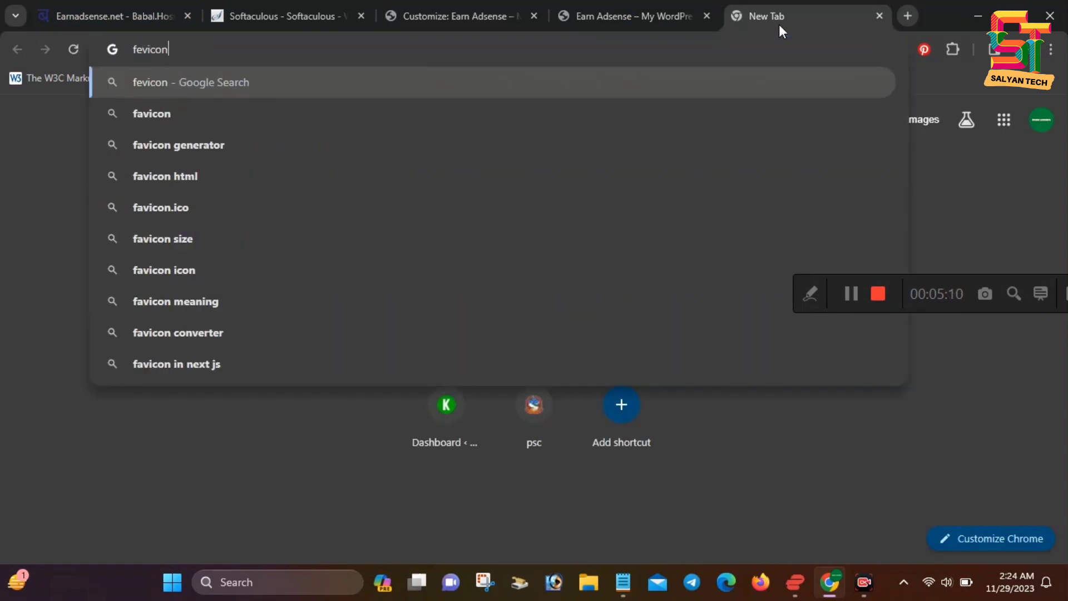
click(409, 149)
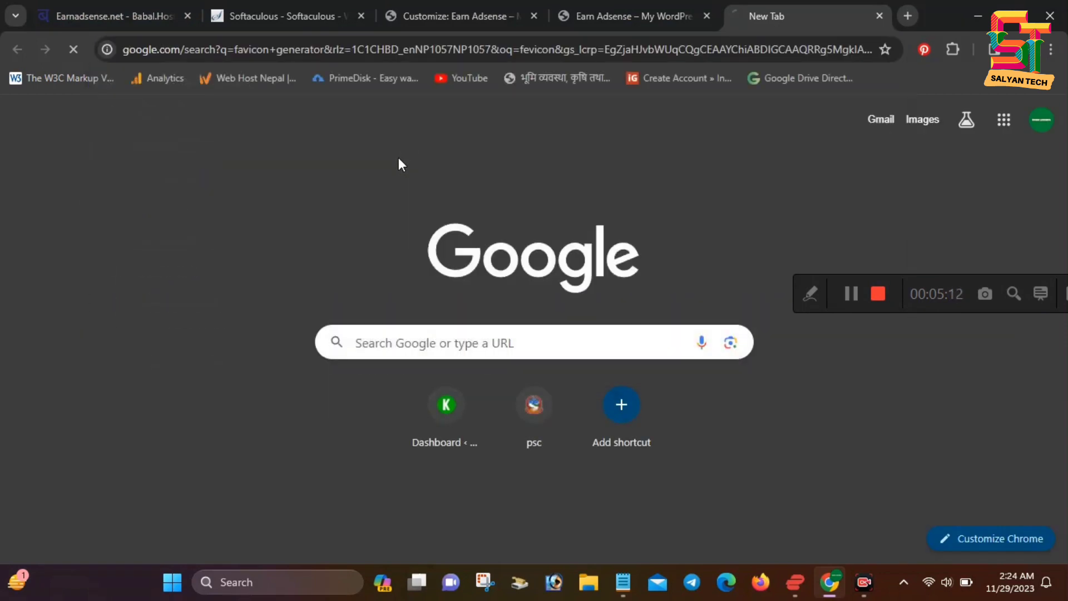
drag(258, 138, 143, 132)
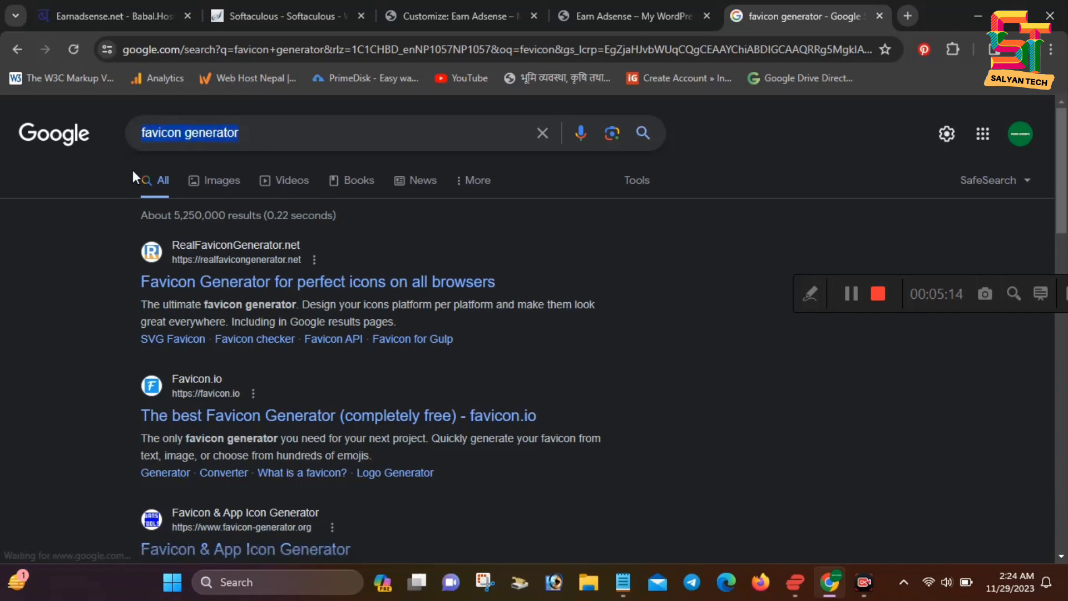
scroll(188, 325, down, 3)
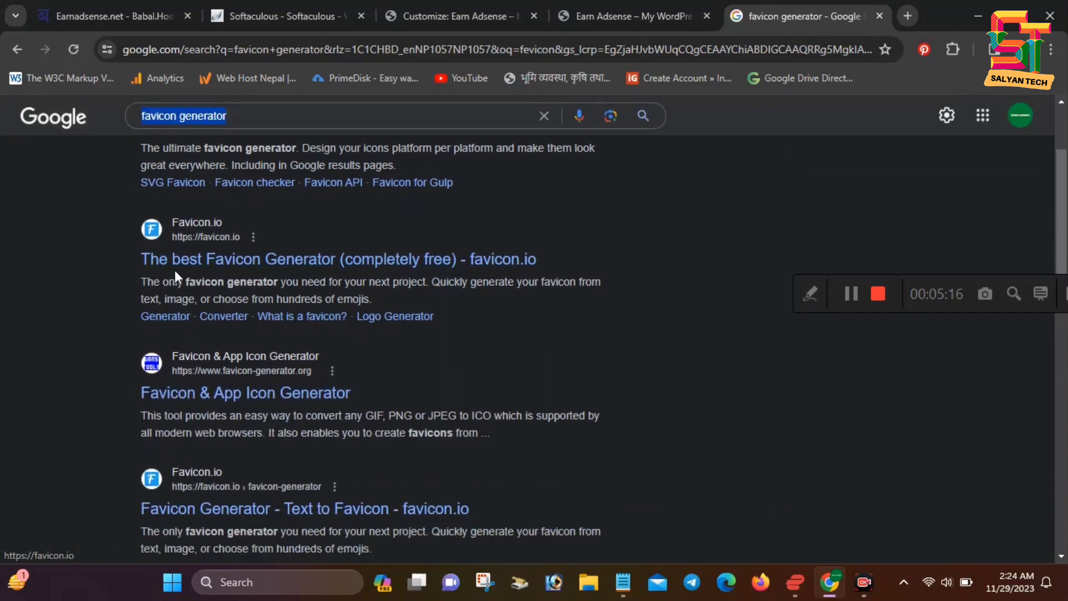
click(196, 271)
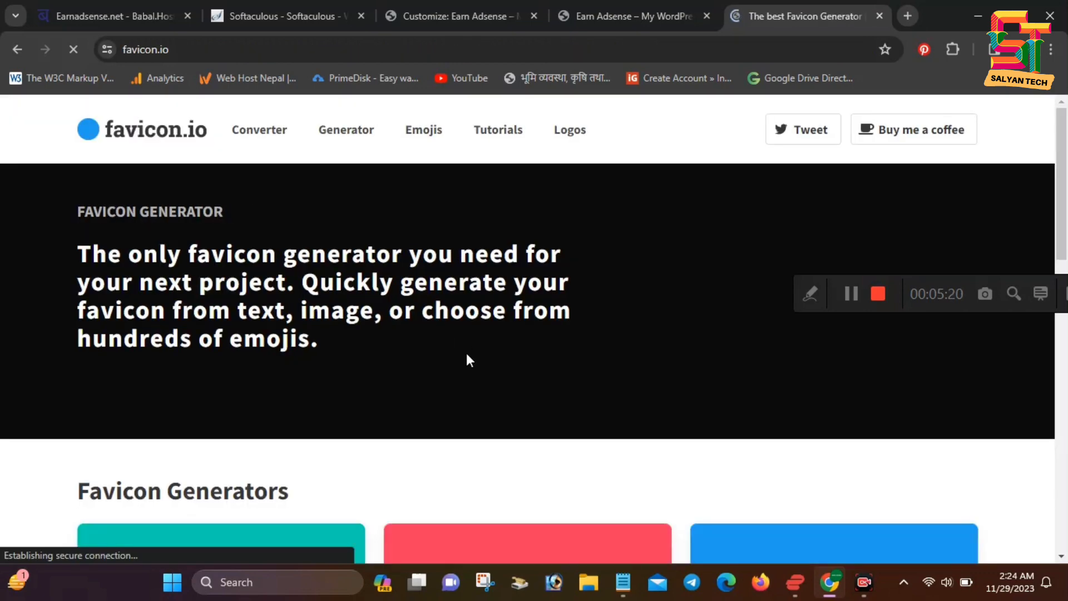
scroll(390, 356, down, 5)
Choose favicon.io's text generator and set the favicon letter to E.
click(528, 305)
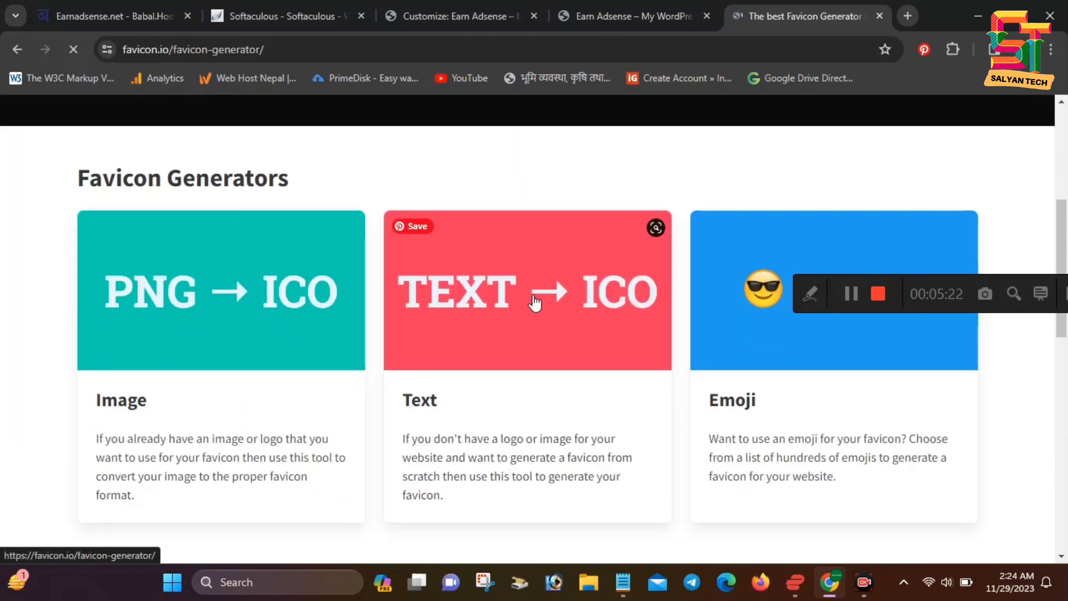
scroll(417, 388, down, 5)
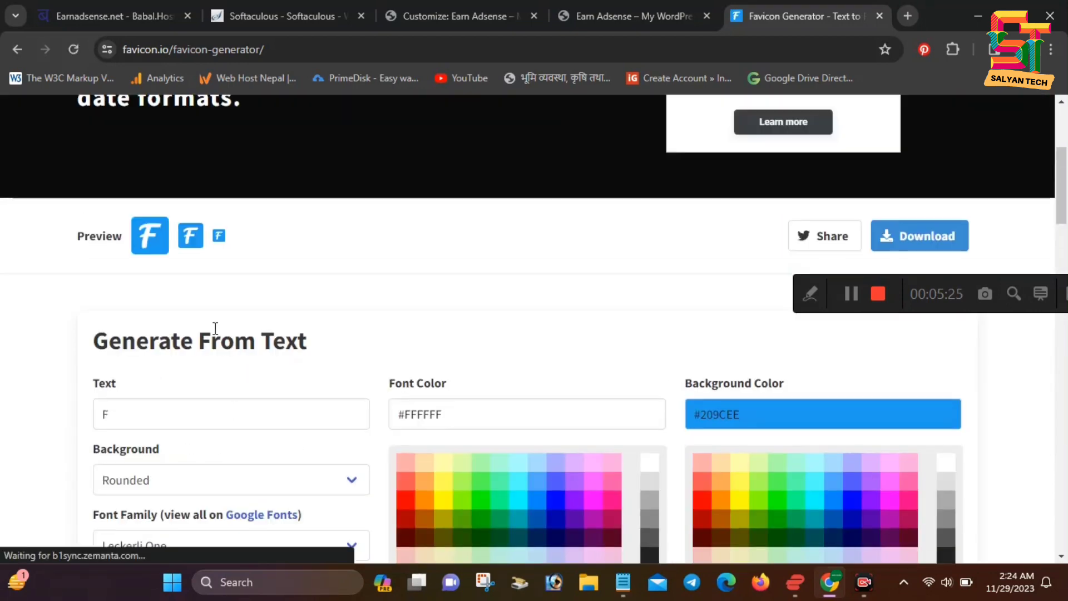
scroll(215, 328, down, 3)
double_click(143, 262)
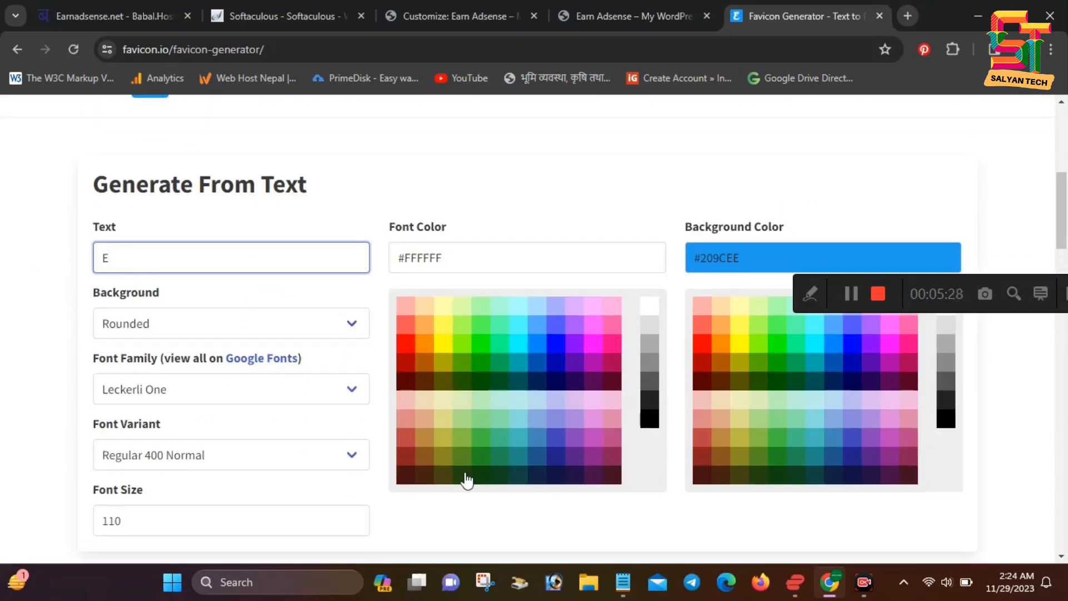
click(567, 549)
scroll(329, 317, up, 3)
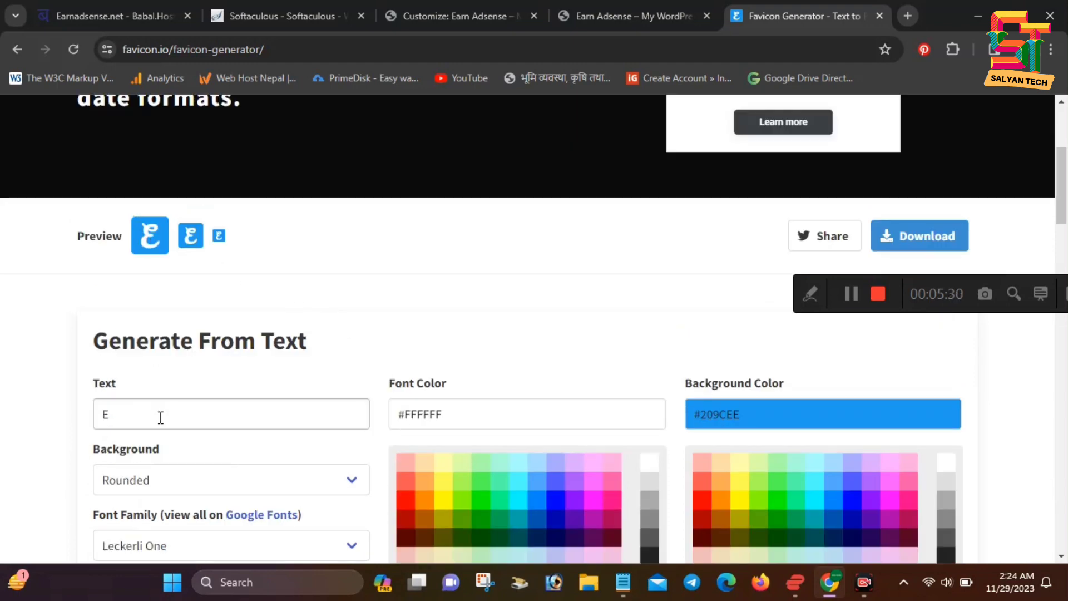
scroll(167, 451, down, 2)
Set the Londrina Solid font, Regular 400 Normal variant, and a red #F00 background.
click(174, 475)
scroll(190, 348, down, 5)
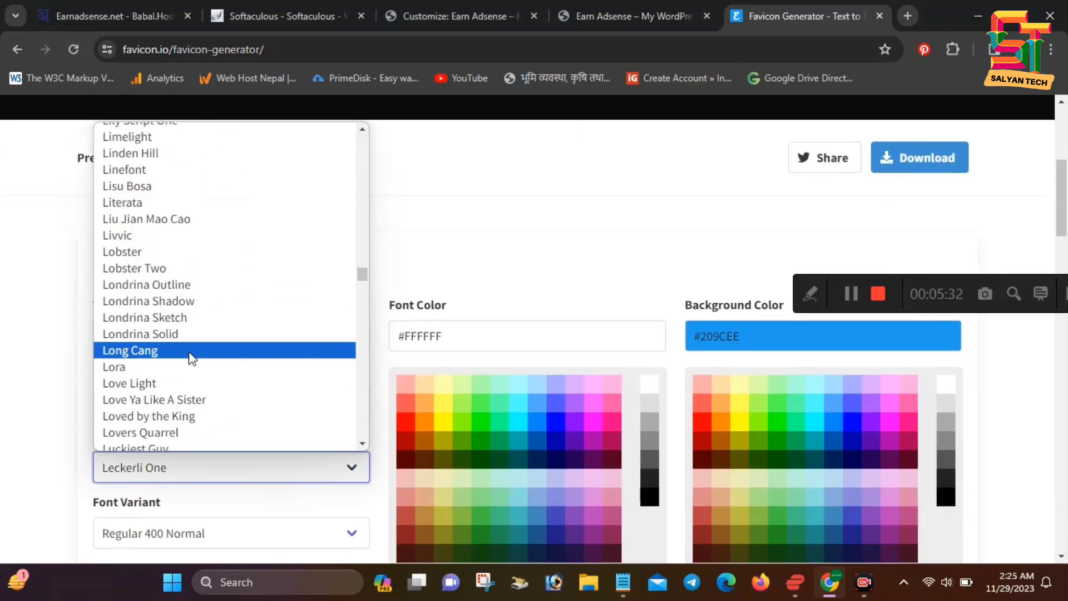
click(192, 337)
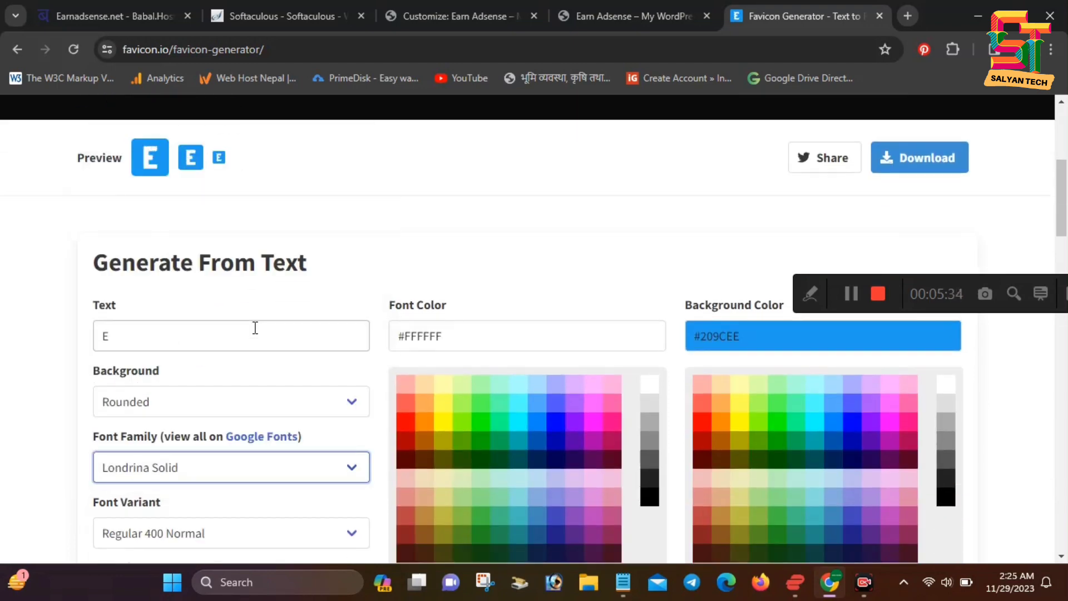
click(701, 423)
scroll(162, 411, down, 3)
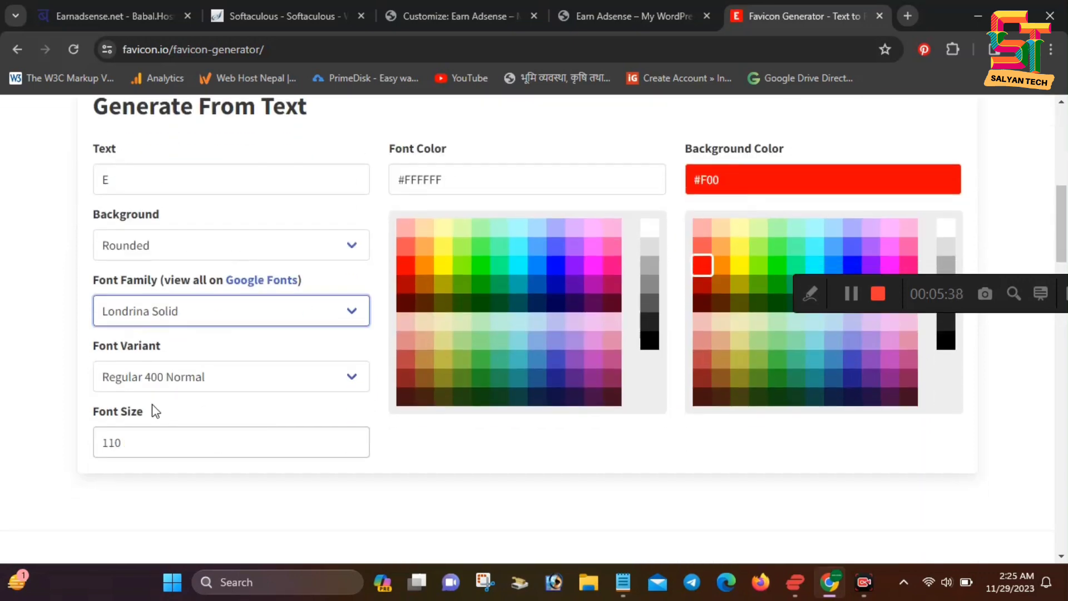
click(167, 392)
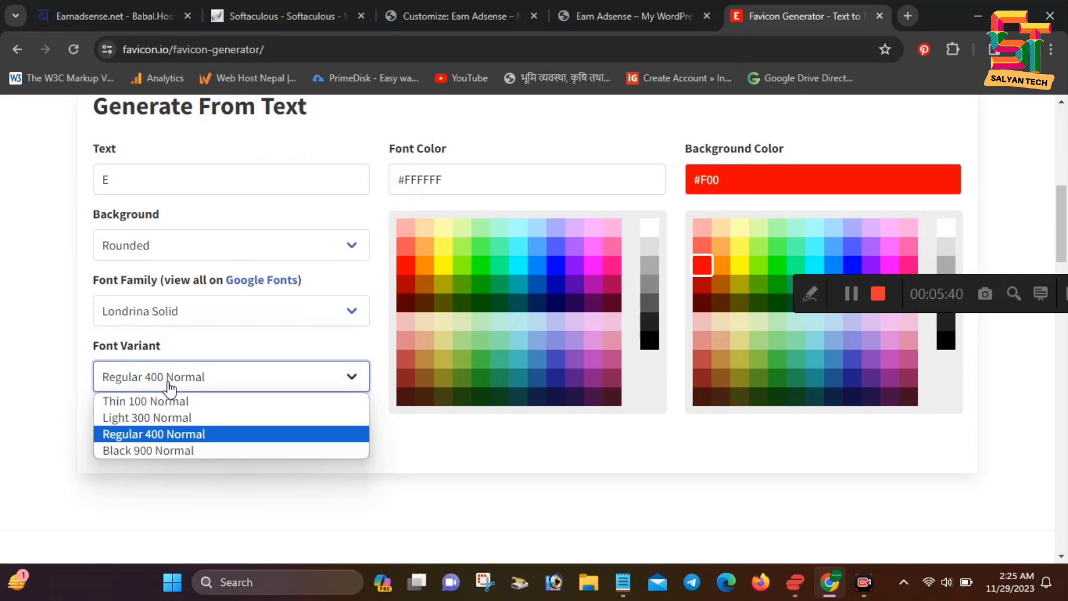
click(153, 245)
Use a circle background shape and download the favicon package.
click(154, 292)
scroll(174, 429, up, 4)
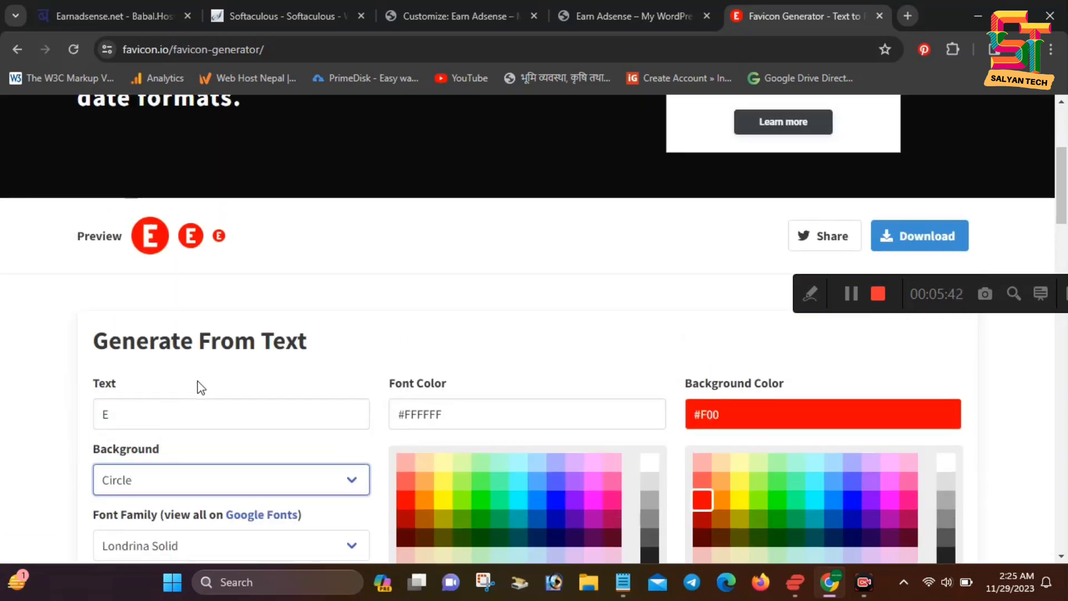
scroll(198, 381, down, 4)
scroll(206, 290, up, 5)
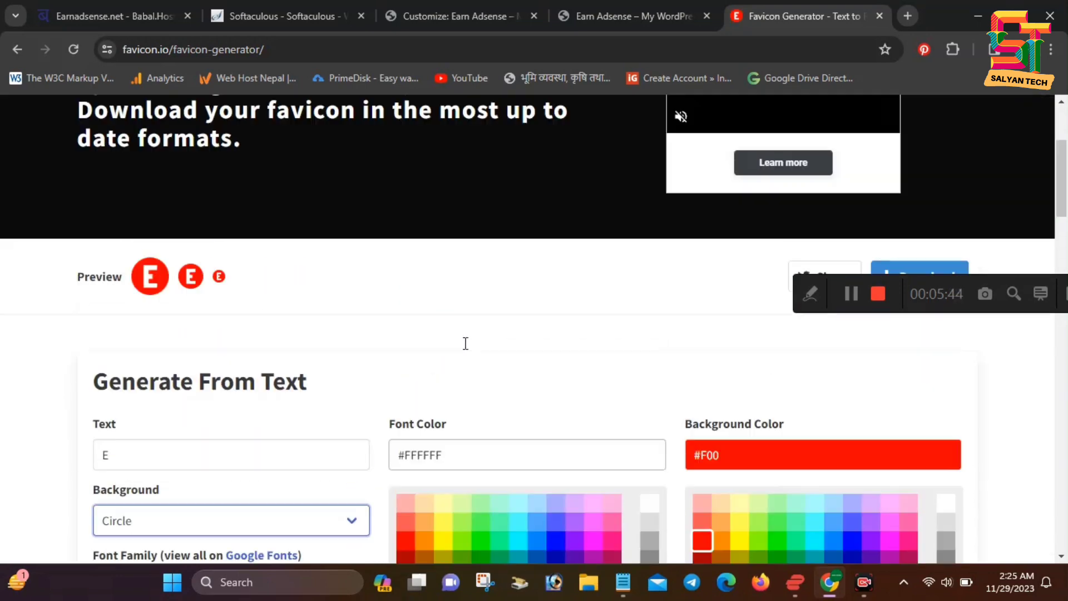
scroll(939, 412, up, 1)
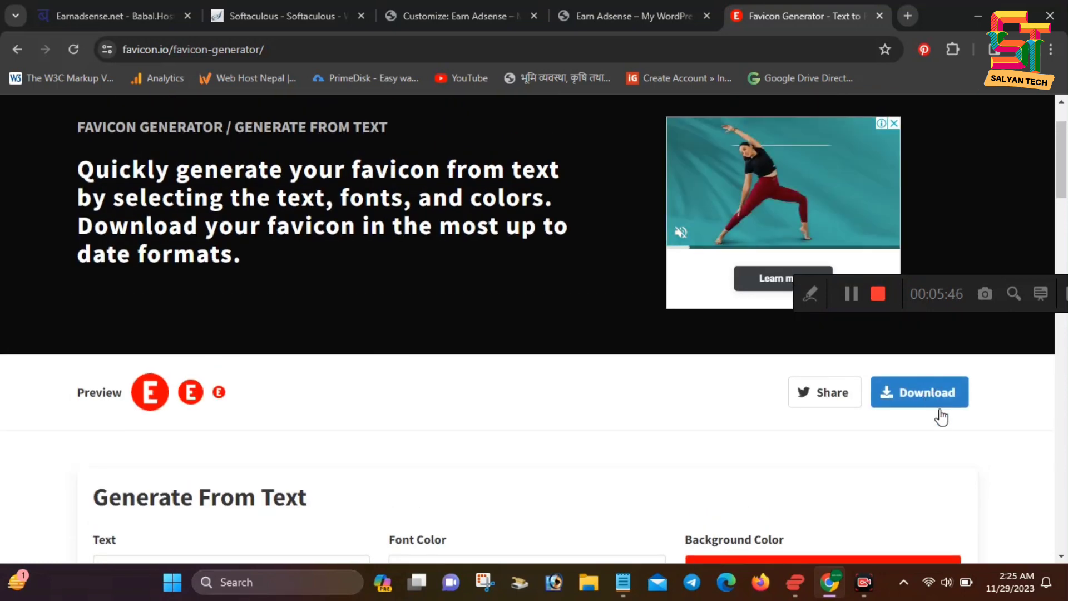
click(944, 396)
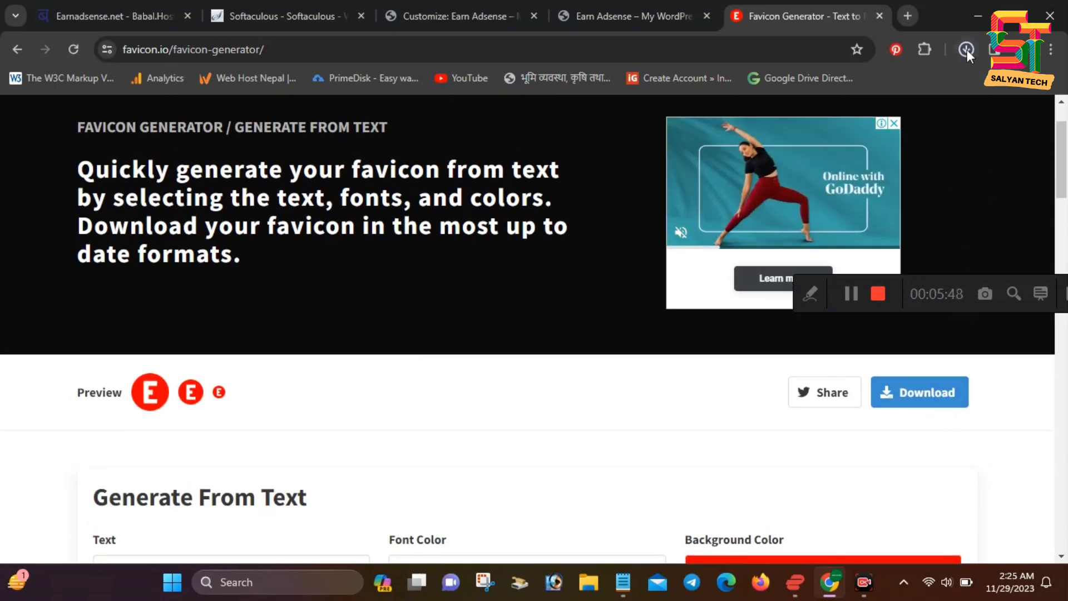
Extract the favicon_io (1) zip into Downloads, replacing existing files, then return to Chrome.
click(588, 582)
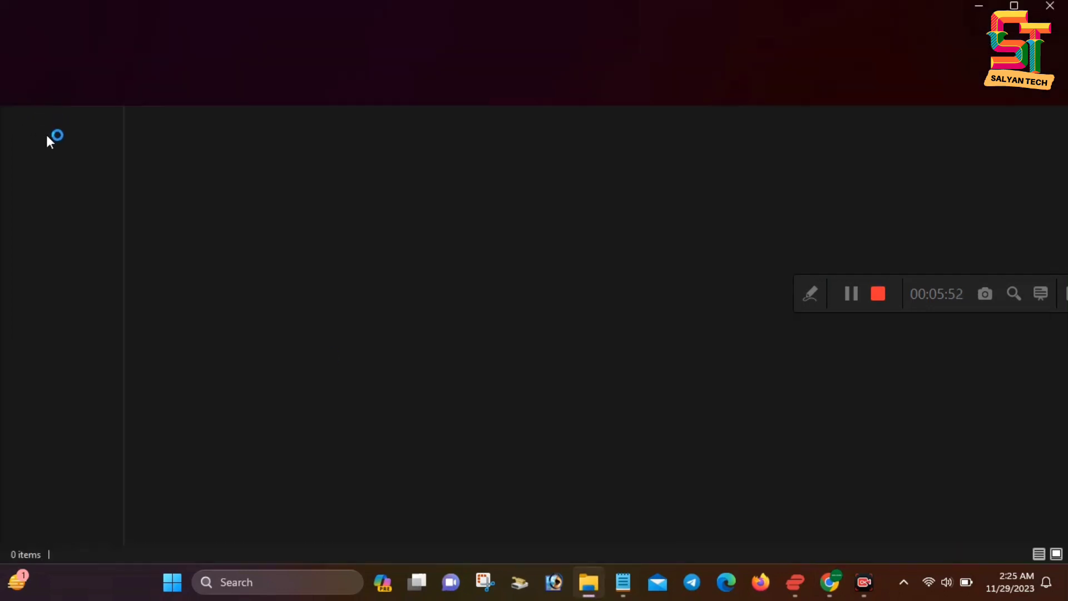
click(68, 250)
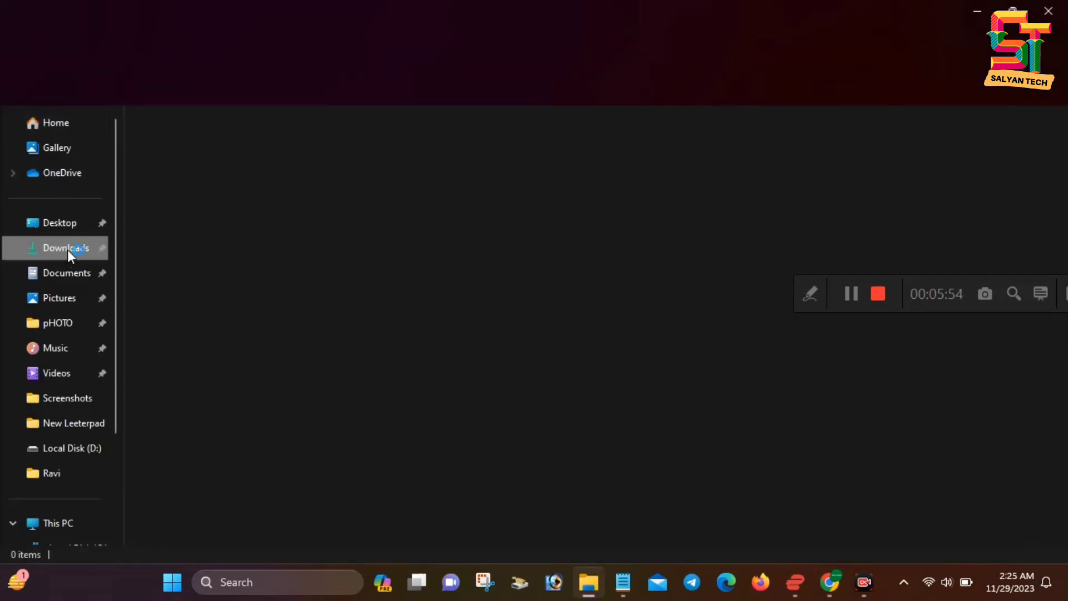
click(175, 179)
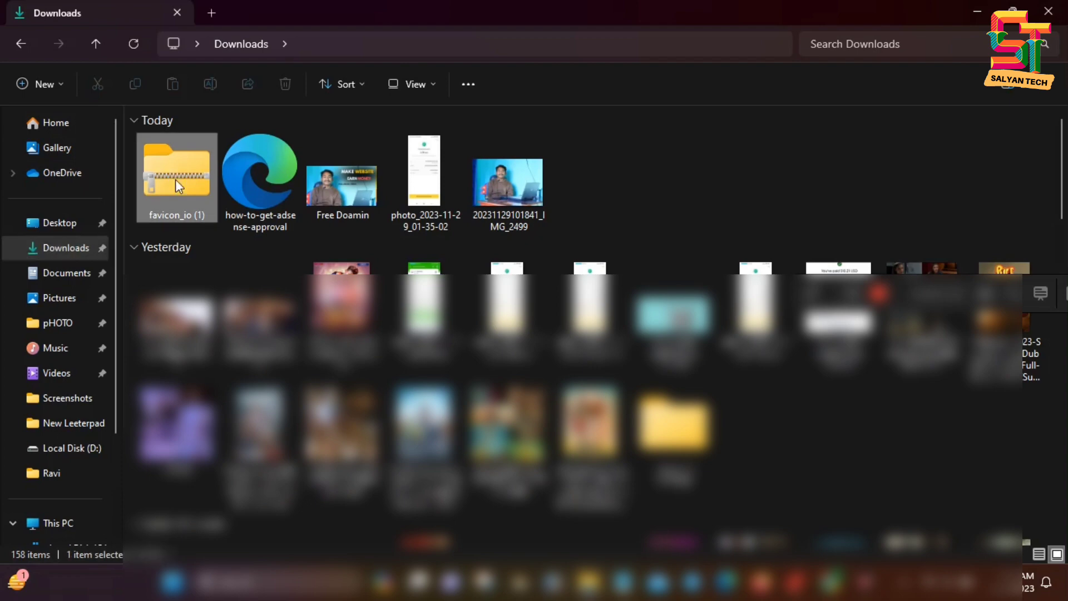
right_click(176, 179)
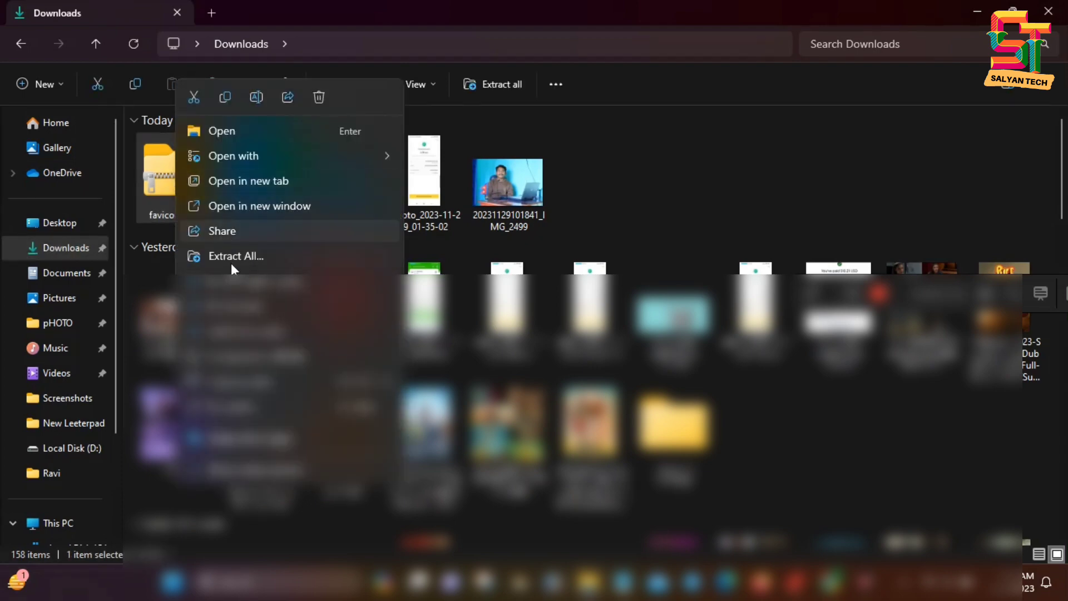
click(250, 251)
right_click(176, 179)
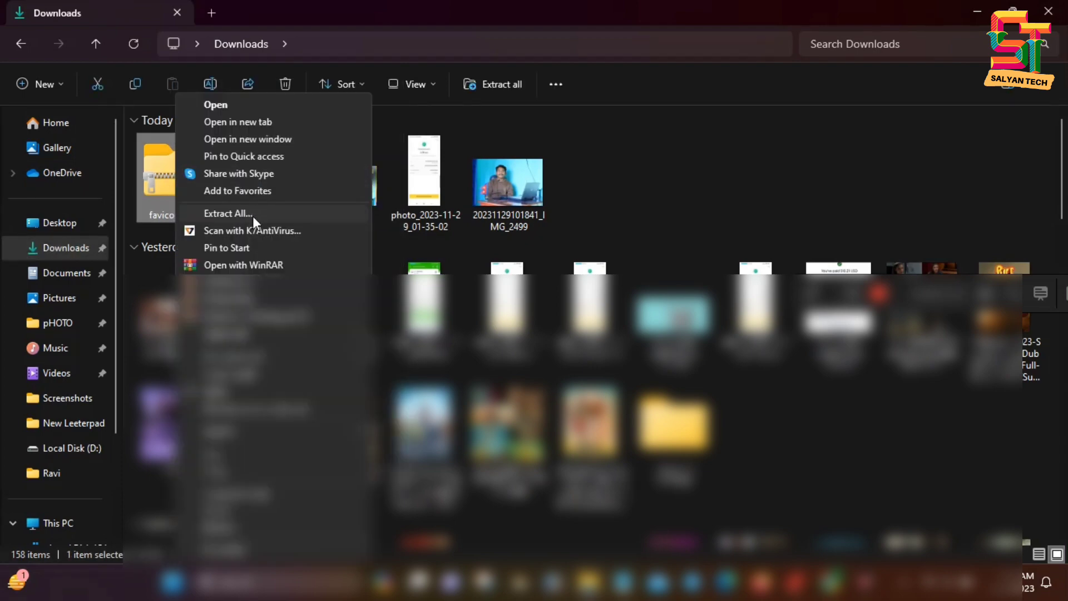
click(259, 301)
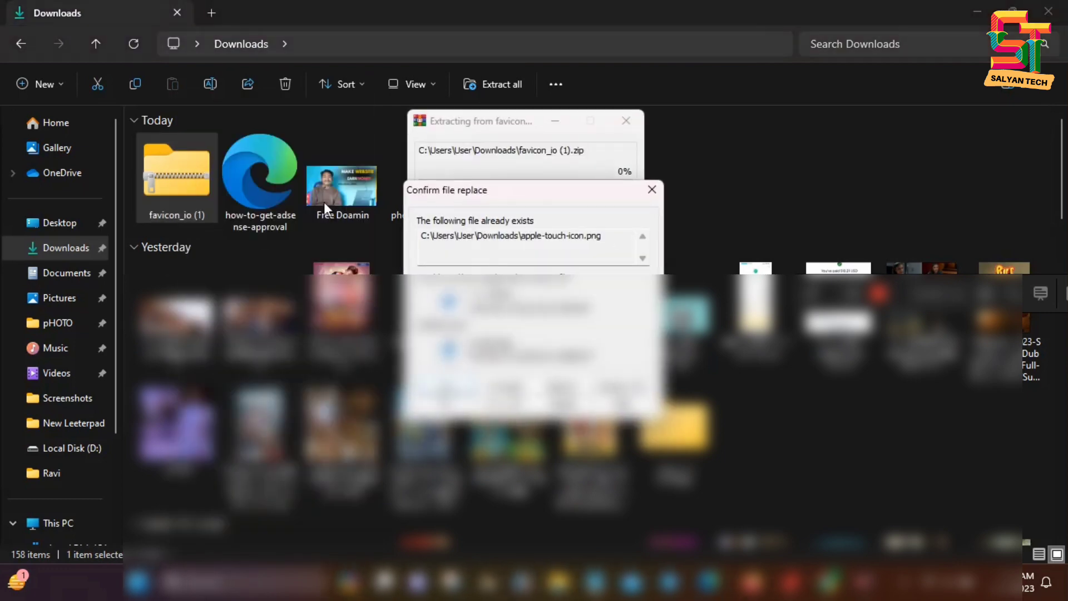
key(Return)
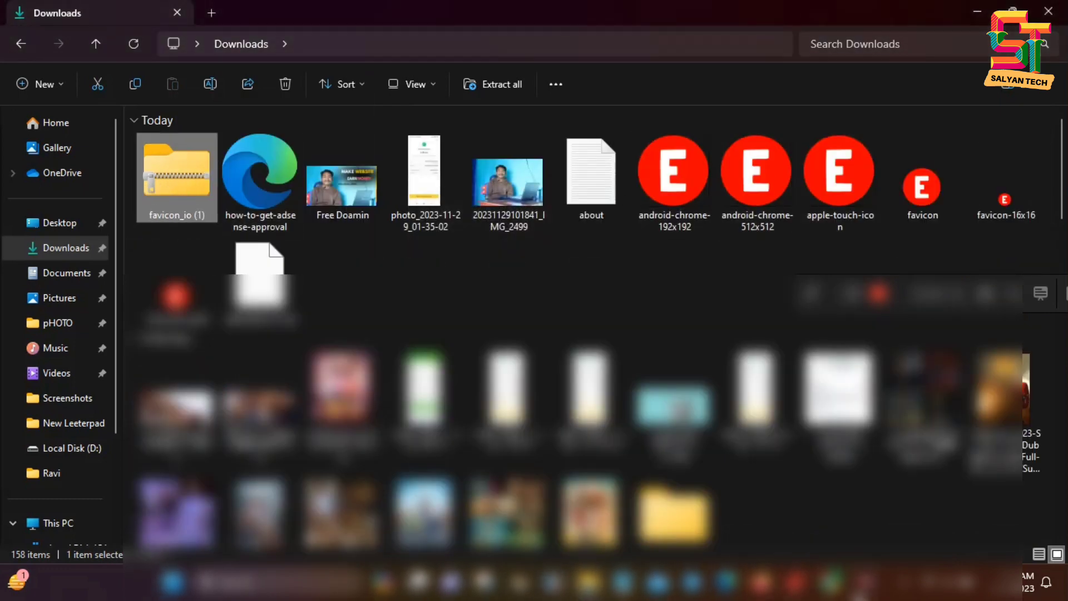
key(alt+Tab)
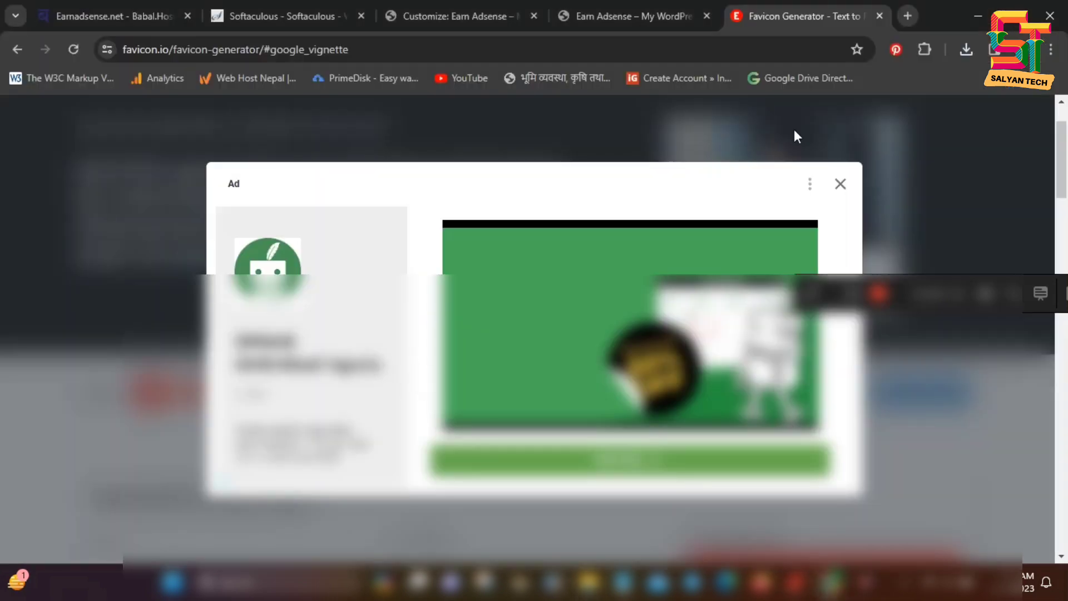
Upload android-chrome-512x512 from Downloads and select it as the Site Icon.
click(501, 12)
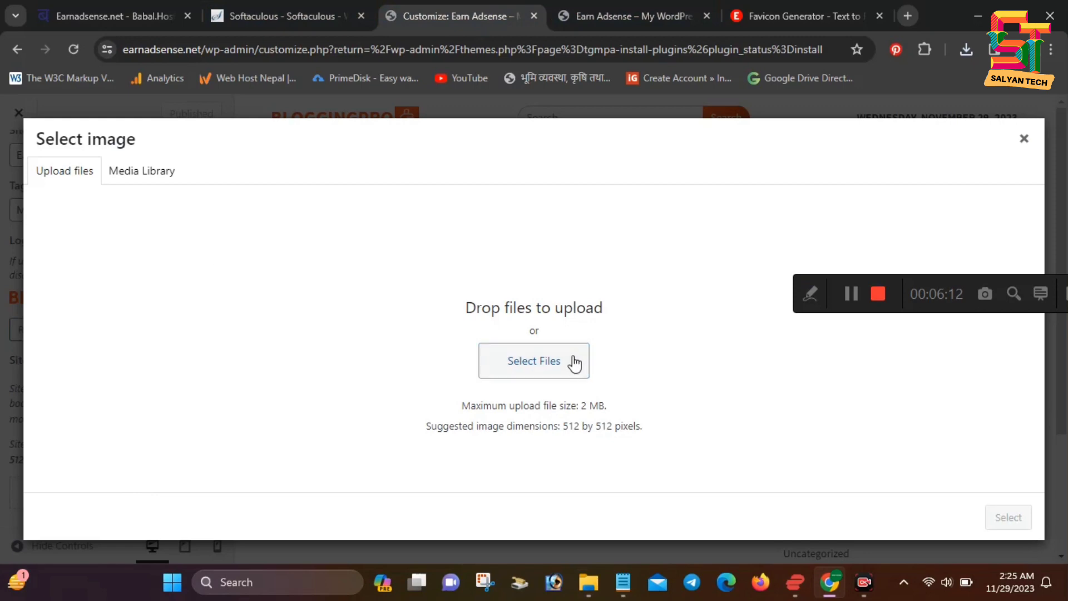
click(571, 362)
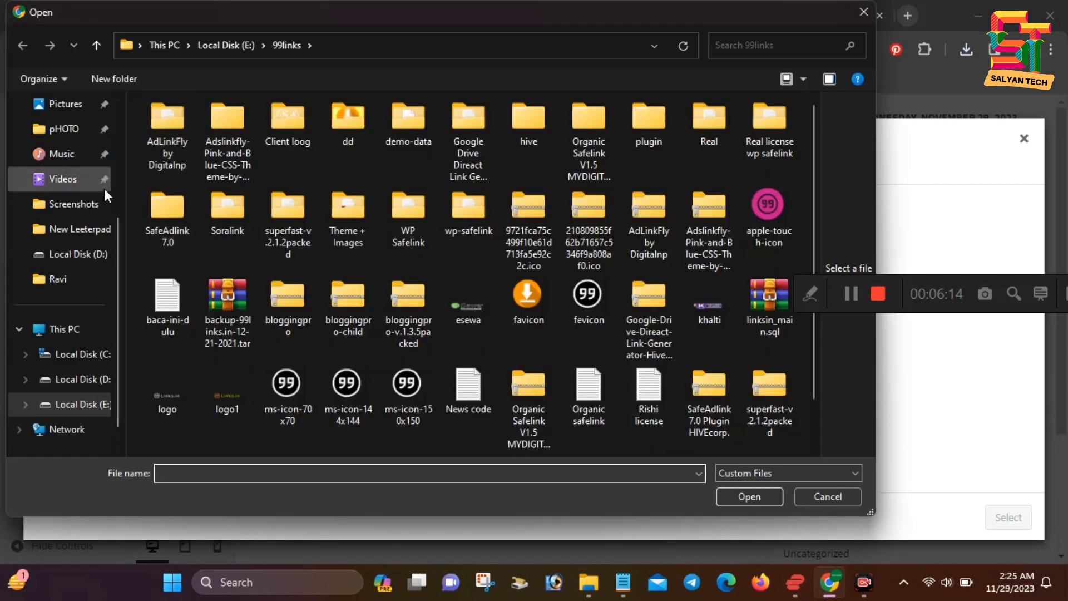
scroll(84, 223, up, 3)
click(67, 233)
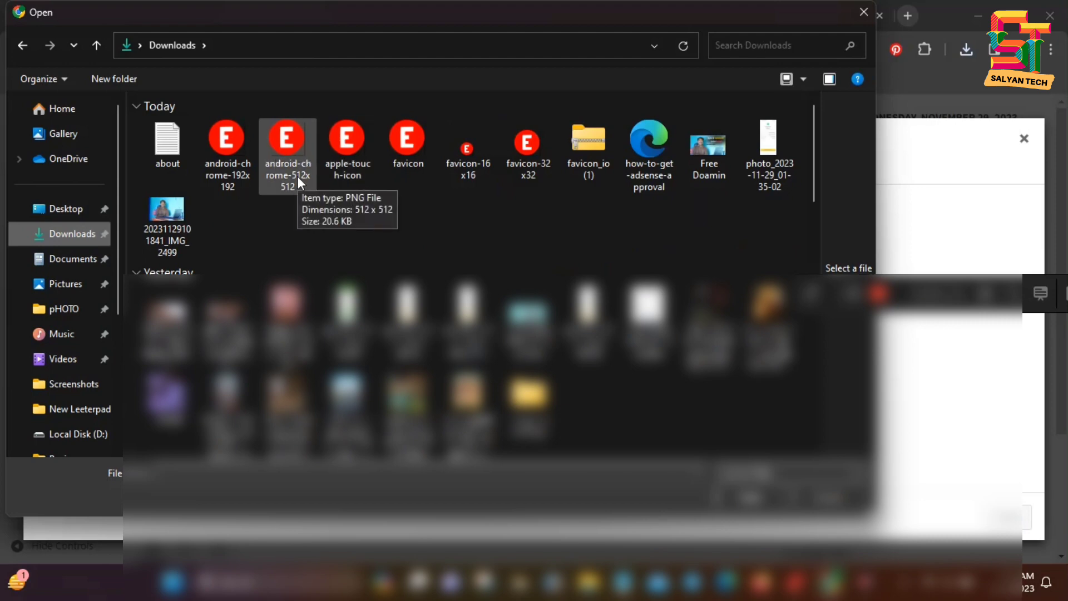
double_click(282, 156)
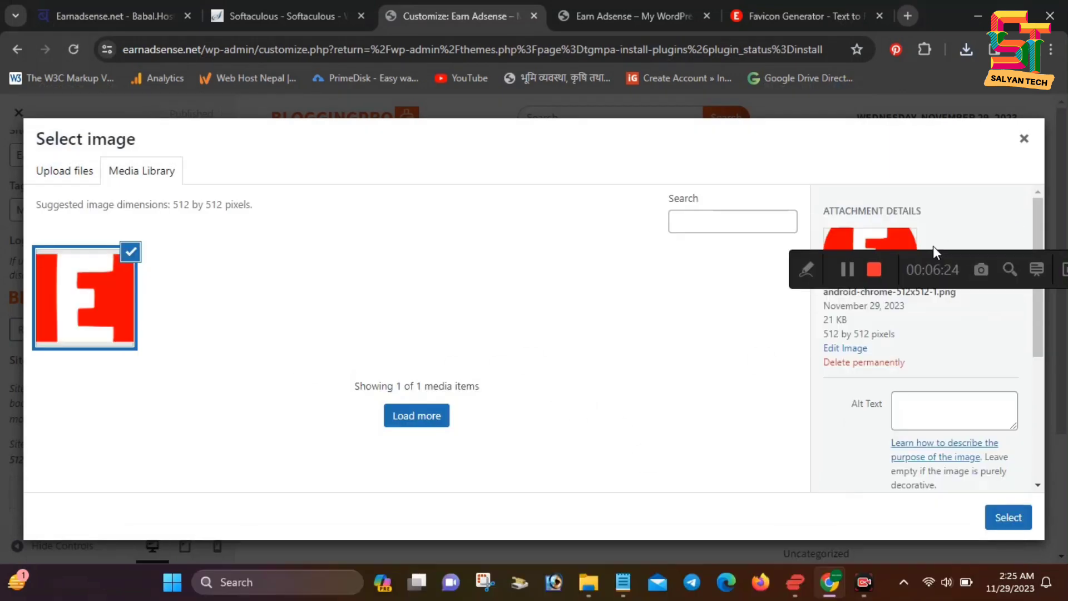
scroll(912, 445, down, 5)
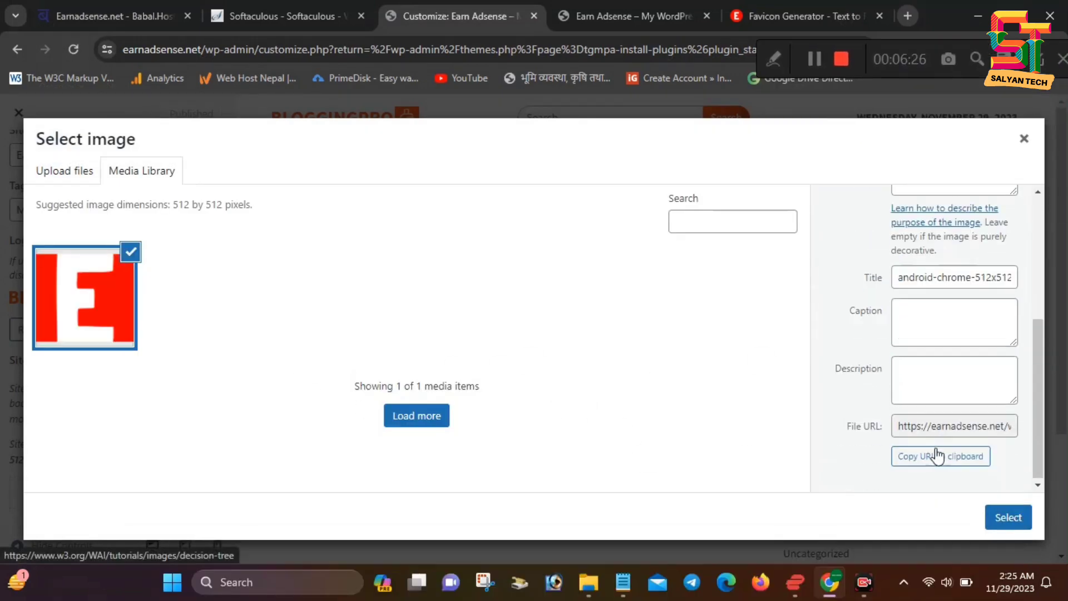
click(1023, 520)
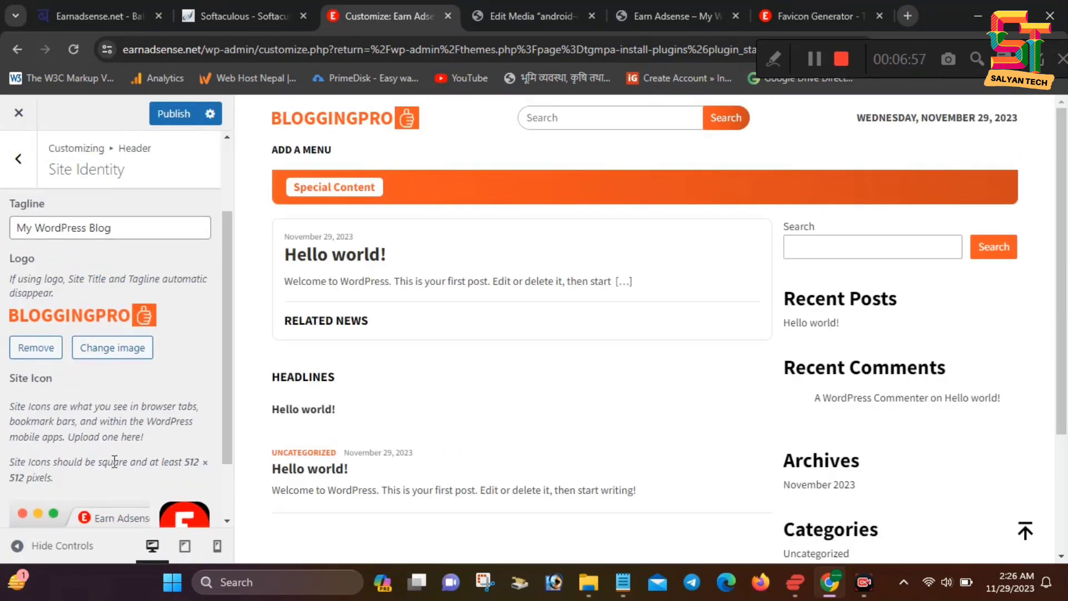
Publish the new site icon.
scroll(114, 462, down, 1)
click(174, 114)
scroll(105, 223, up, 3)
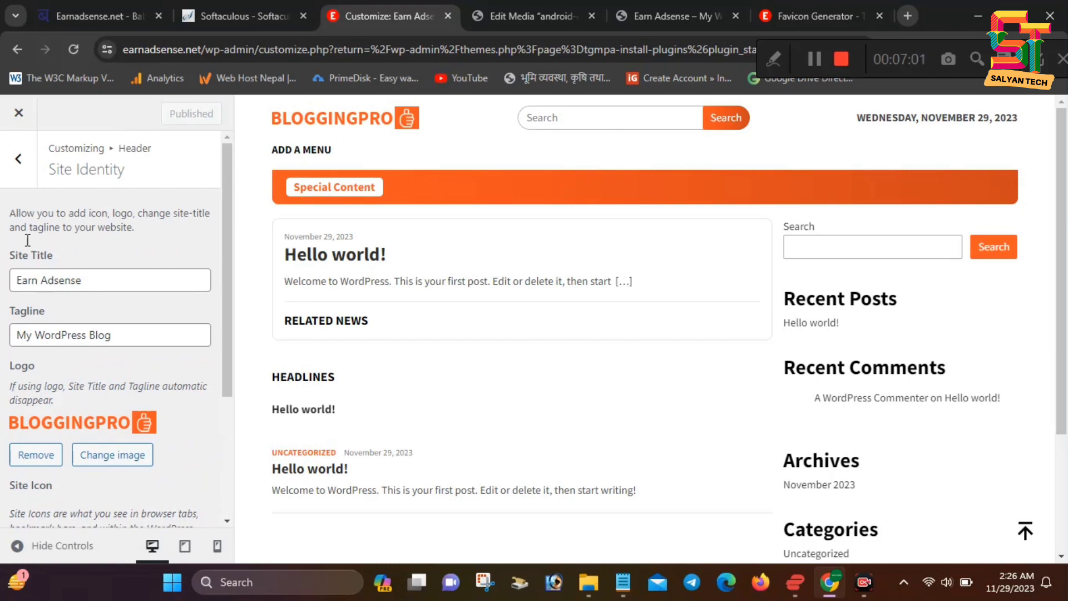
Replace the tagline 'My WordPress Blog' with 'Adsense Tips & Trick' and publish.
click(92, 280)
drag(189, 339, 21, 344)
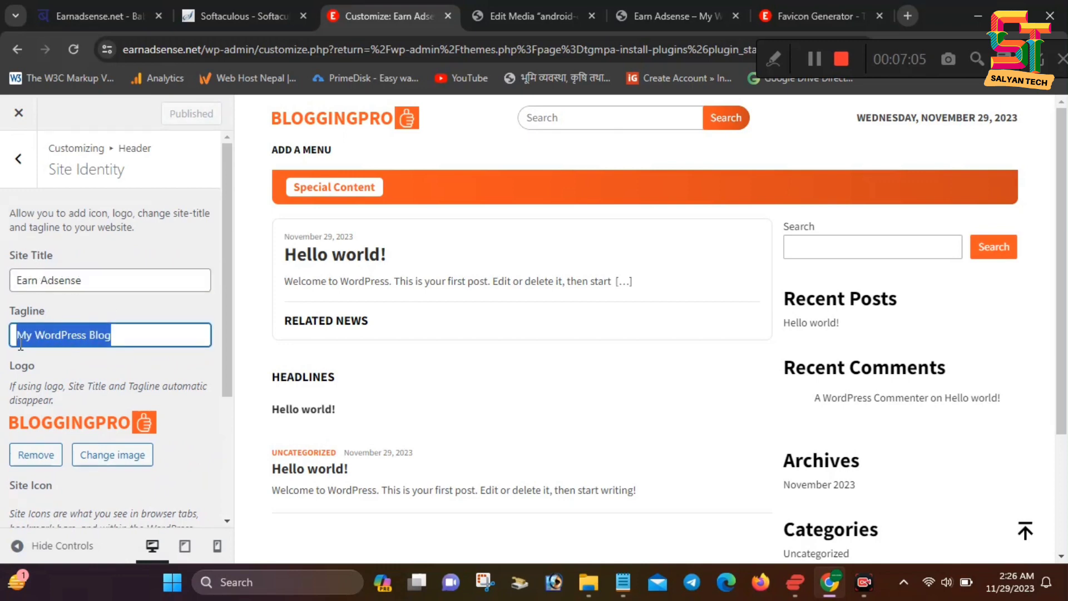
key(BackSpace)
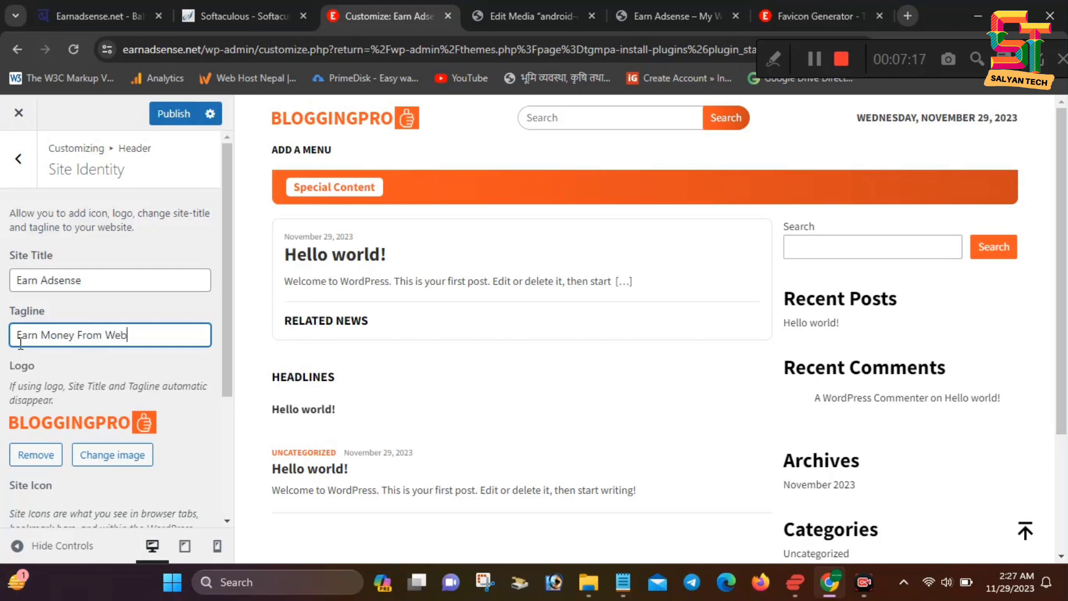
key(BackSpace)
key(BackSpace)
key(BackSpace)
key(BackSpace)
key(BackSpace)
key(BackSpace)
key(BackSpace)
key(BackSpace)
key(BackSpace)
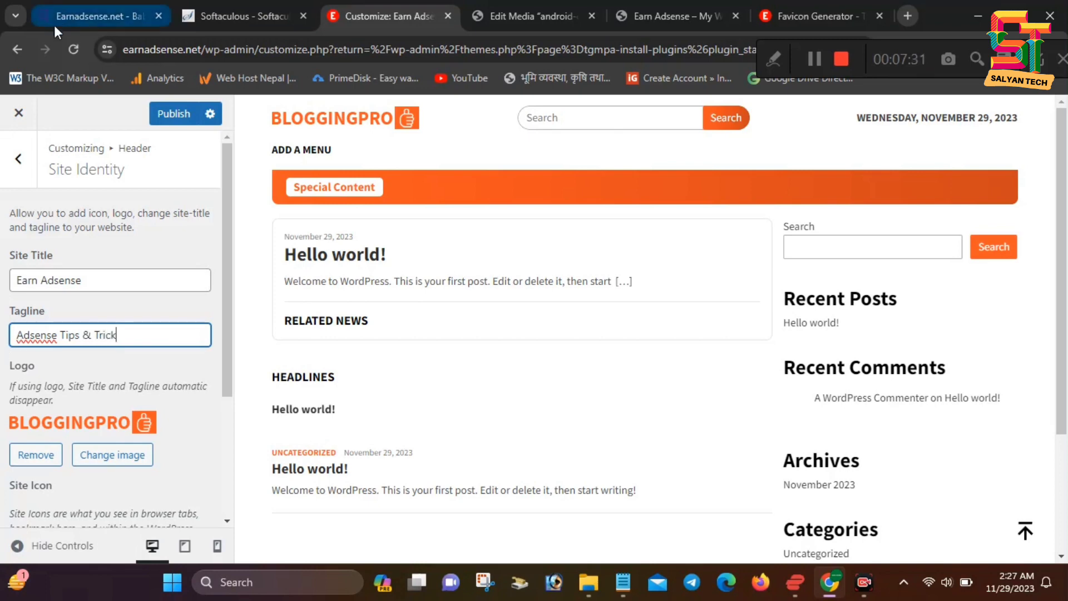
click(167, 121)
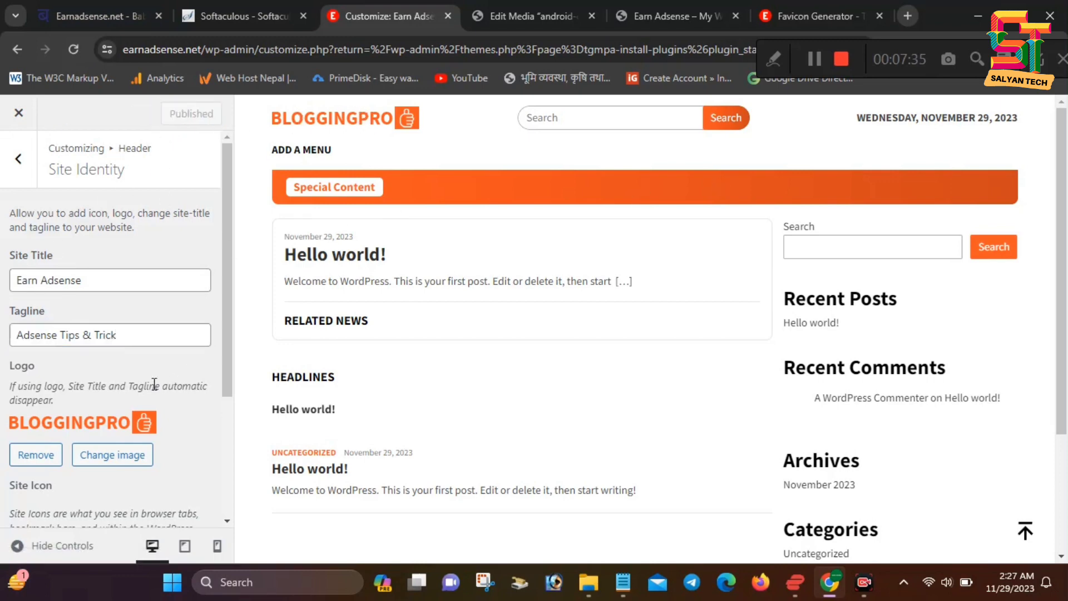
Open the logo image chooser, then close it without changes.
scroll(154, 384, down, 3)
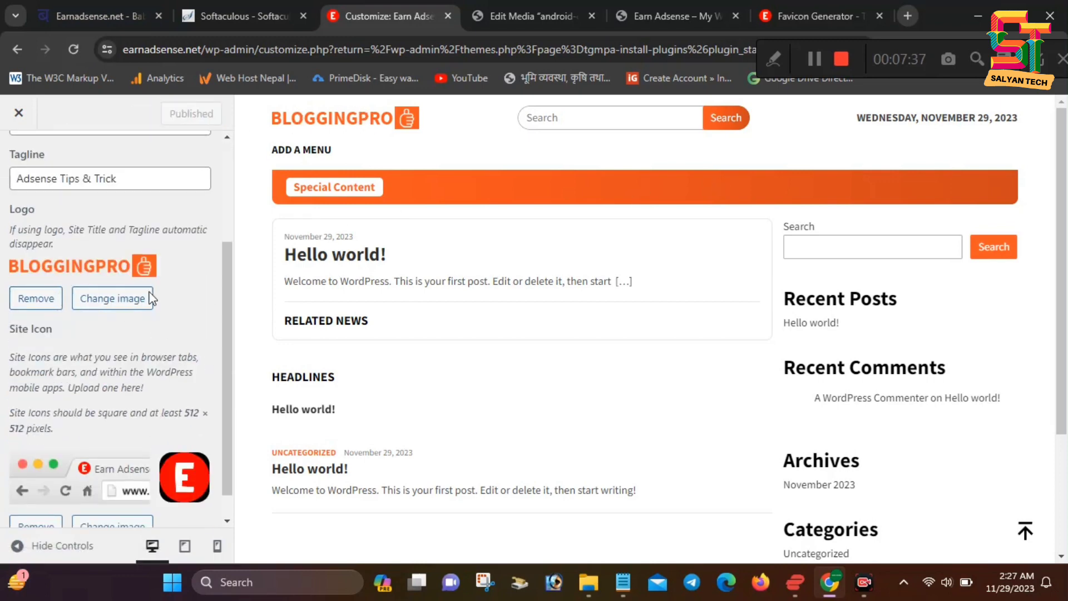
click(121, 304)
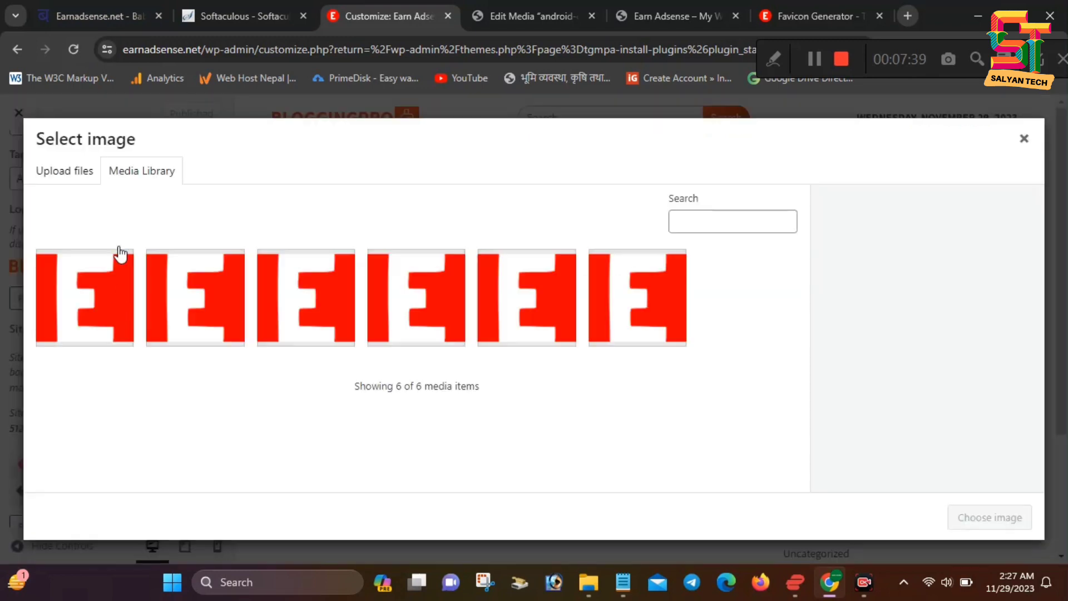
click(72, 177)
click(1024, 139)
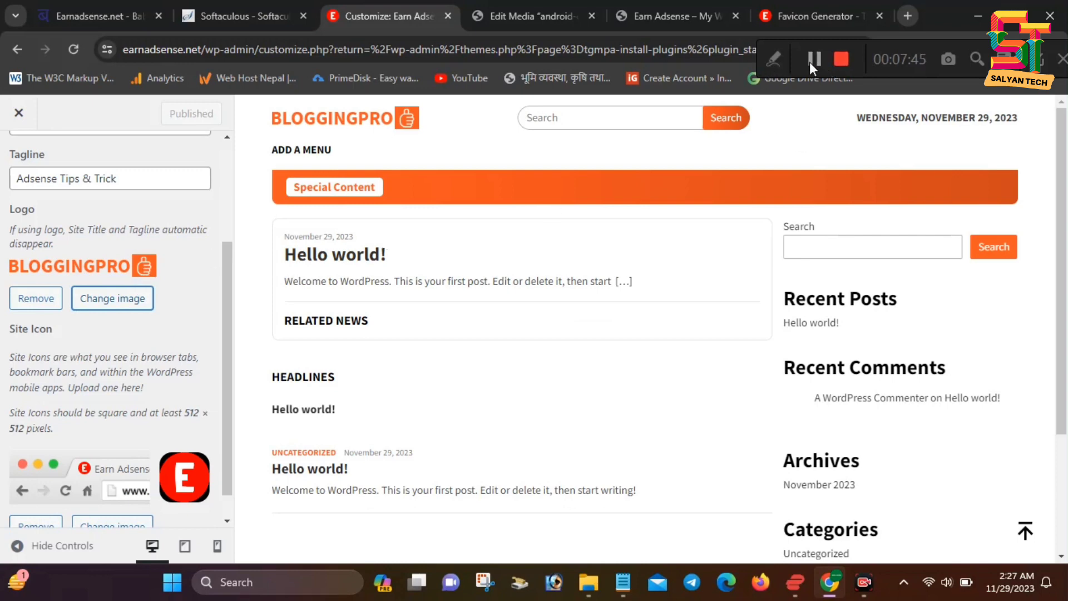
click(812, 60)
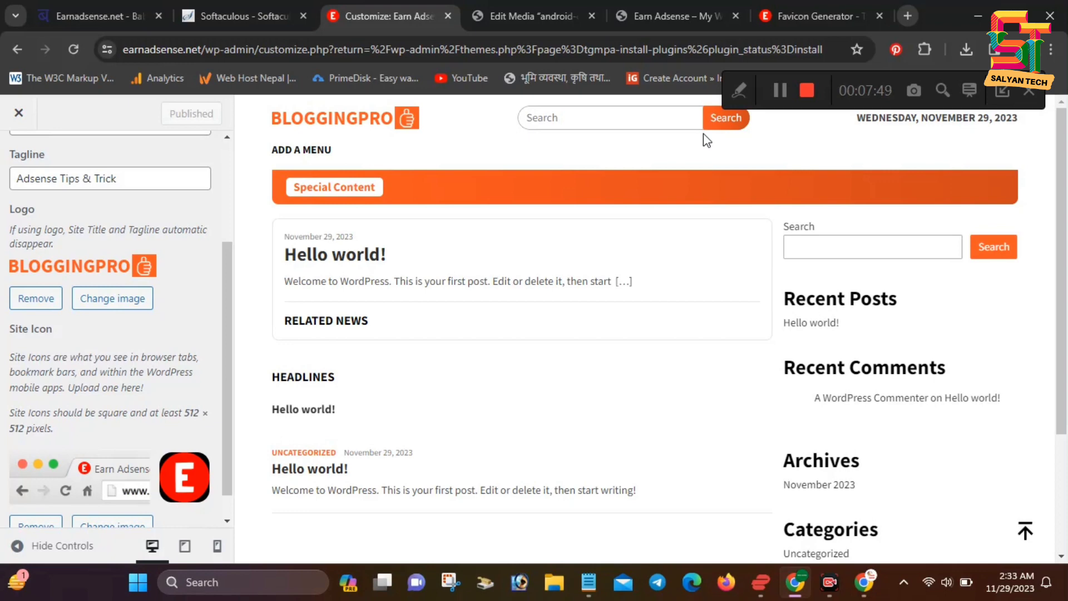
Upload Untitled-1 copy from the Desktop and choose it as the site logo.
click(119, 298)
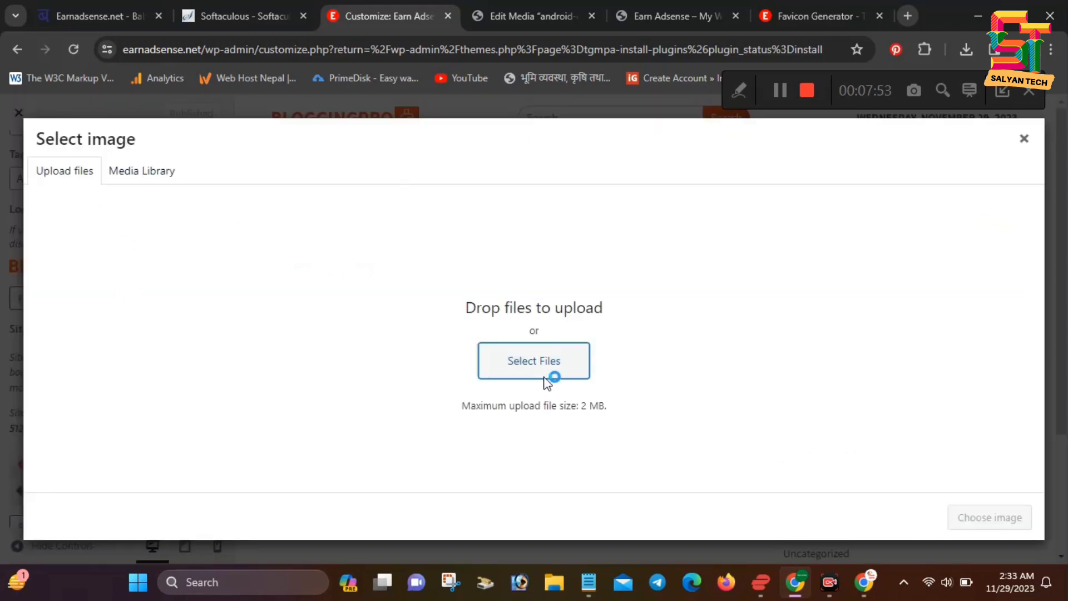
click(502, 351)
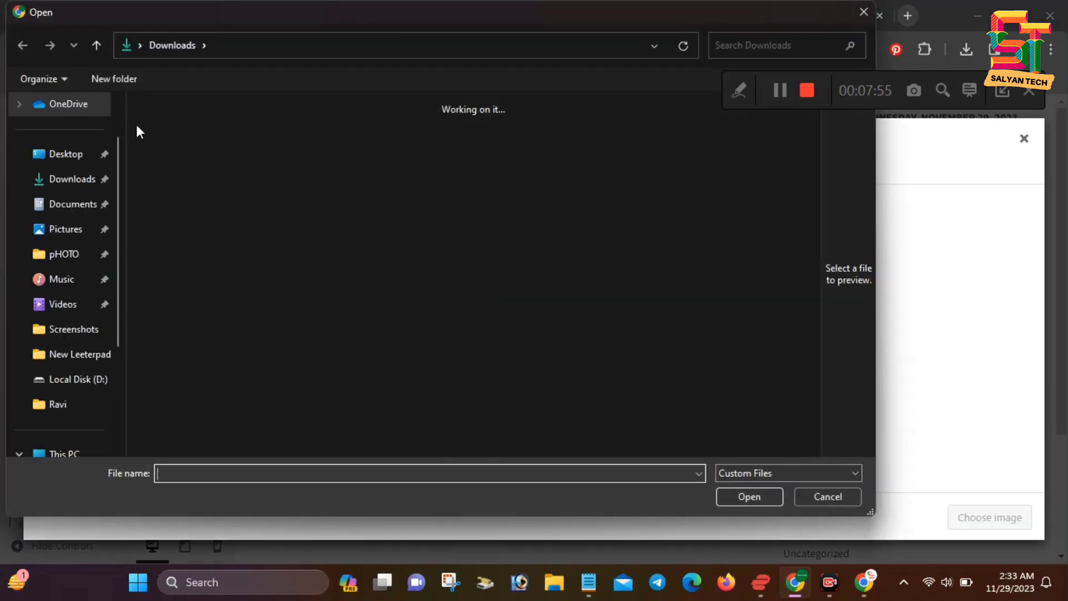
click(66, 154)
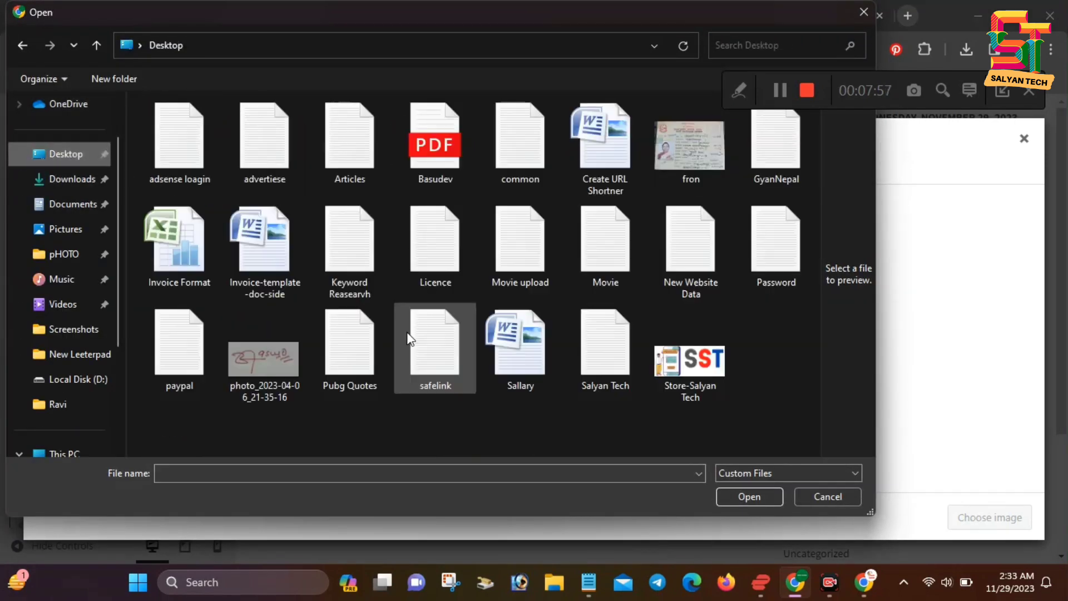
scroll(415, 345, down, 2)
click(261, 409)
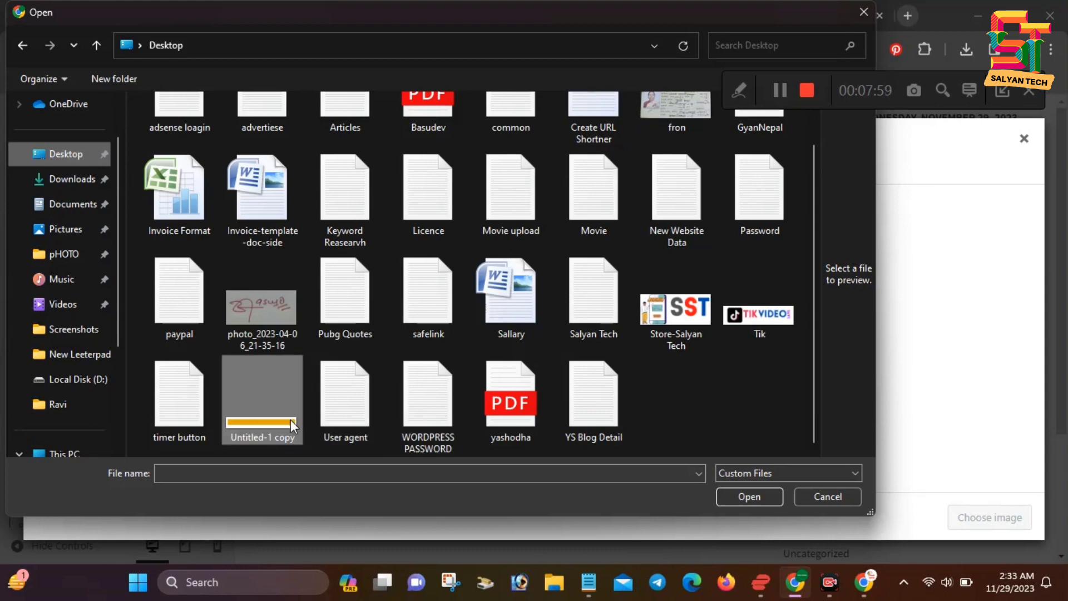
click(749, 501)
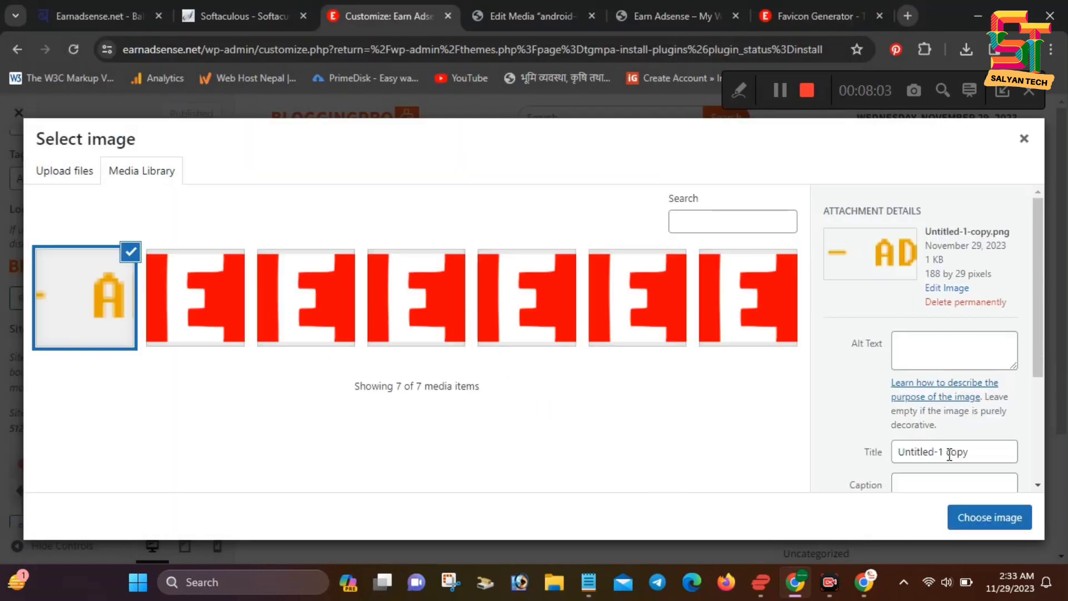
scroll(949, 453, down, 3)
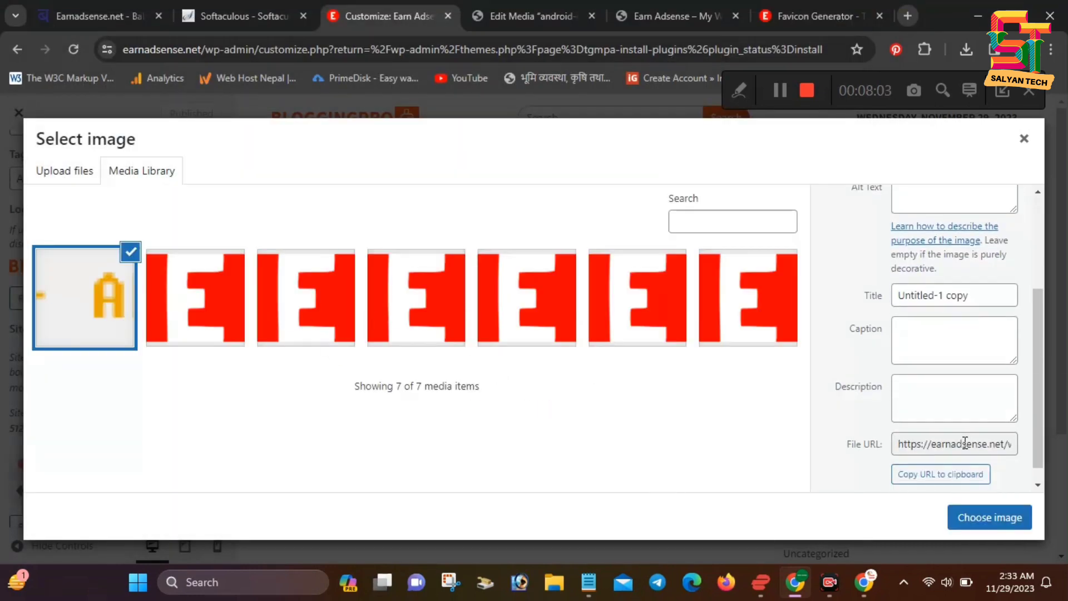
click(1001, 517)
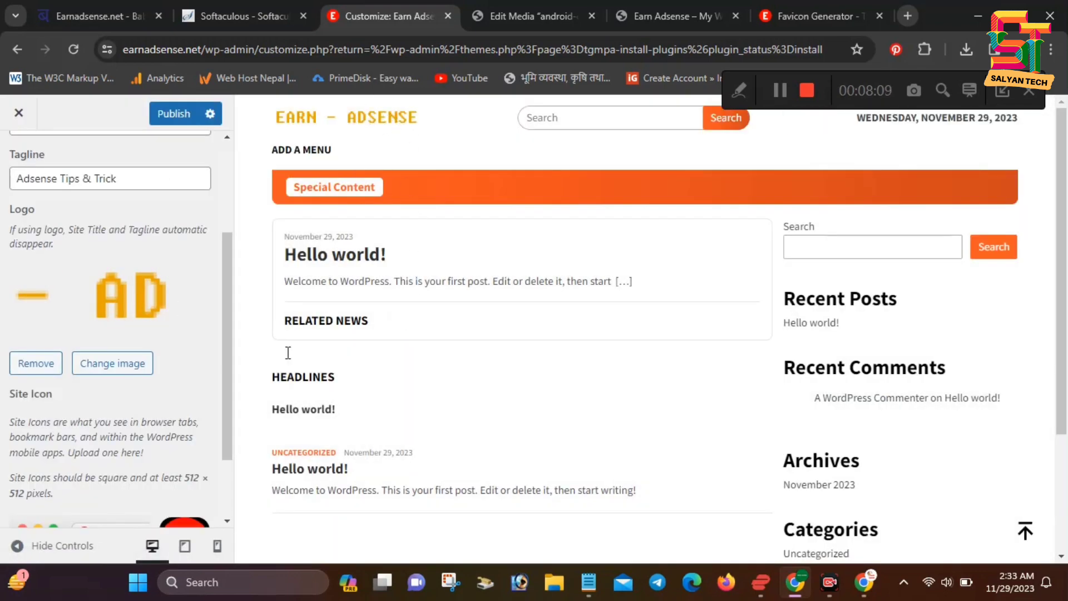
Go back from Site Identity to the main Customizer sections.
scroll(83, 356, up, 3)
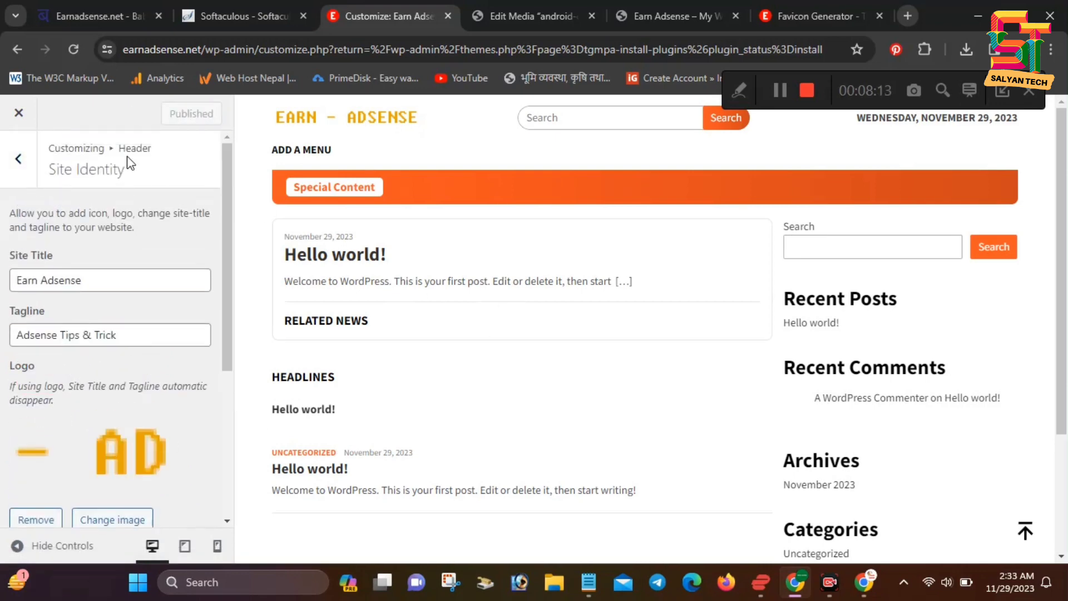
click(19, 159)
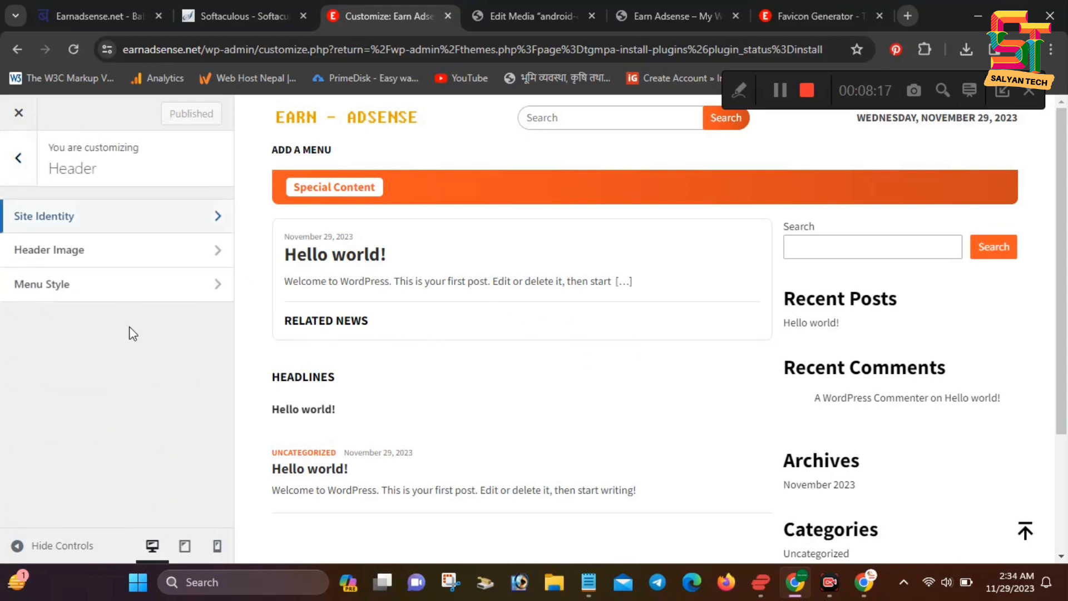
click(14, 155)
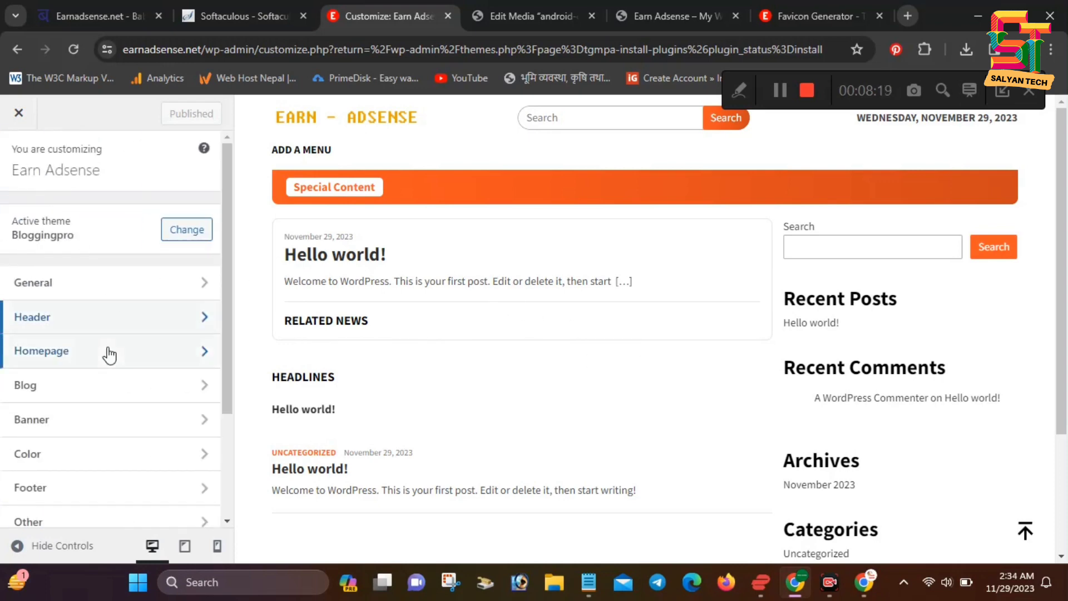
scroll(103, 342, down, 3)
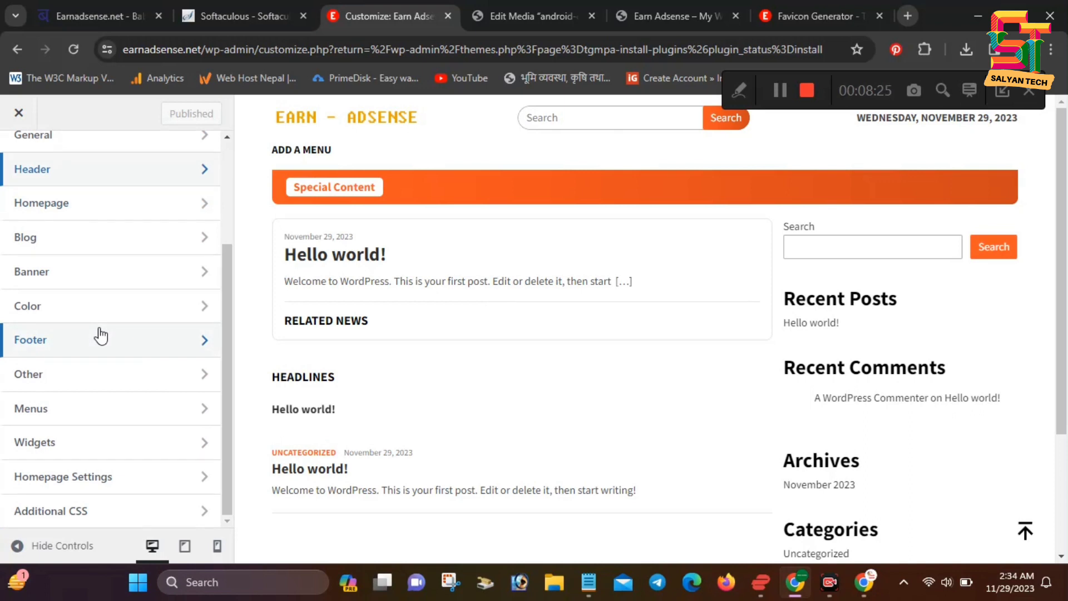
scroll(100, 335, up, 3)
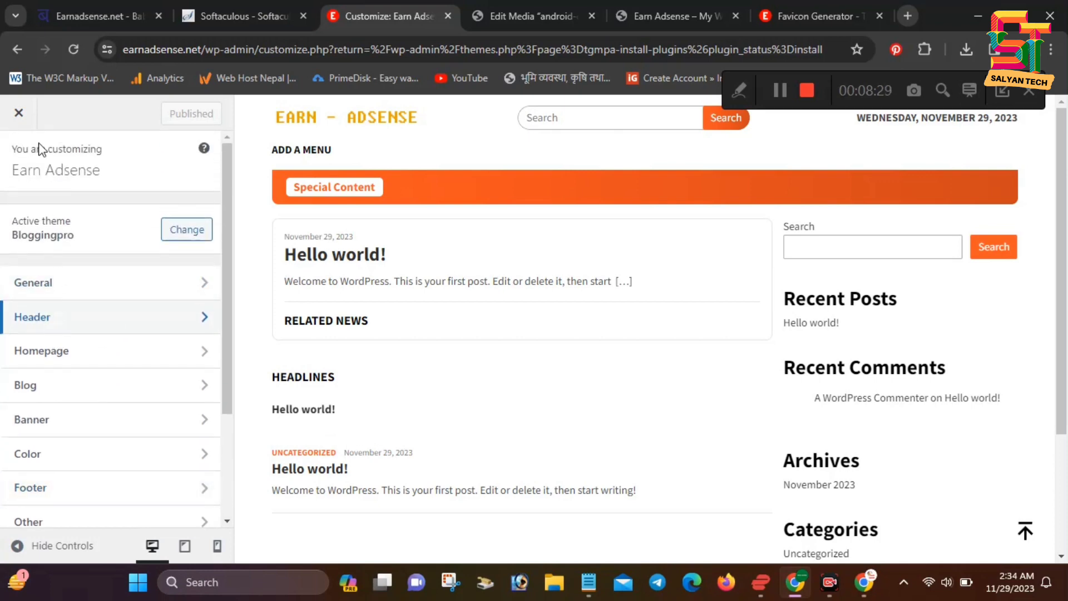
Close the Edit Media tab, exit the Customizer, and reload the homepage showing the EARN - ADSENSE logo.
click(508, 11)
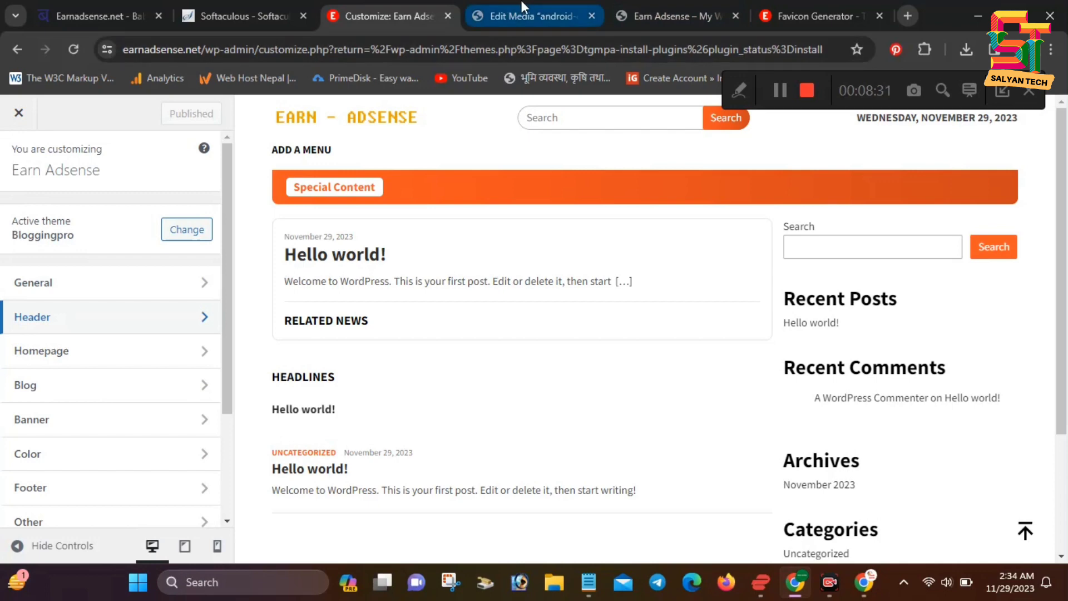
click(592, 15)
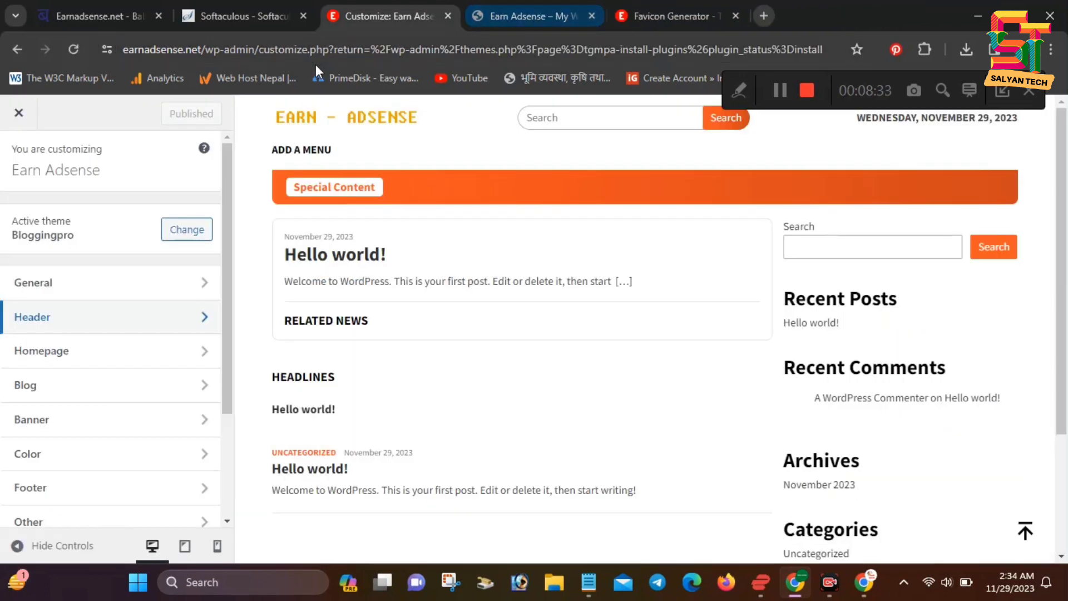
click(8, 124)
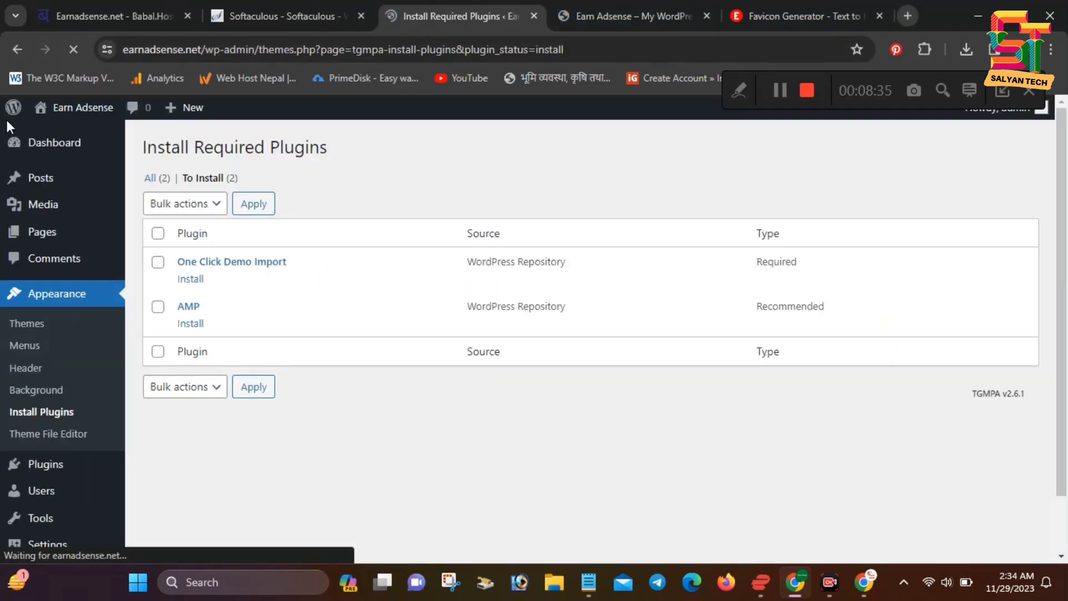
click(559, 1)
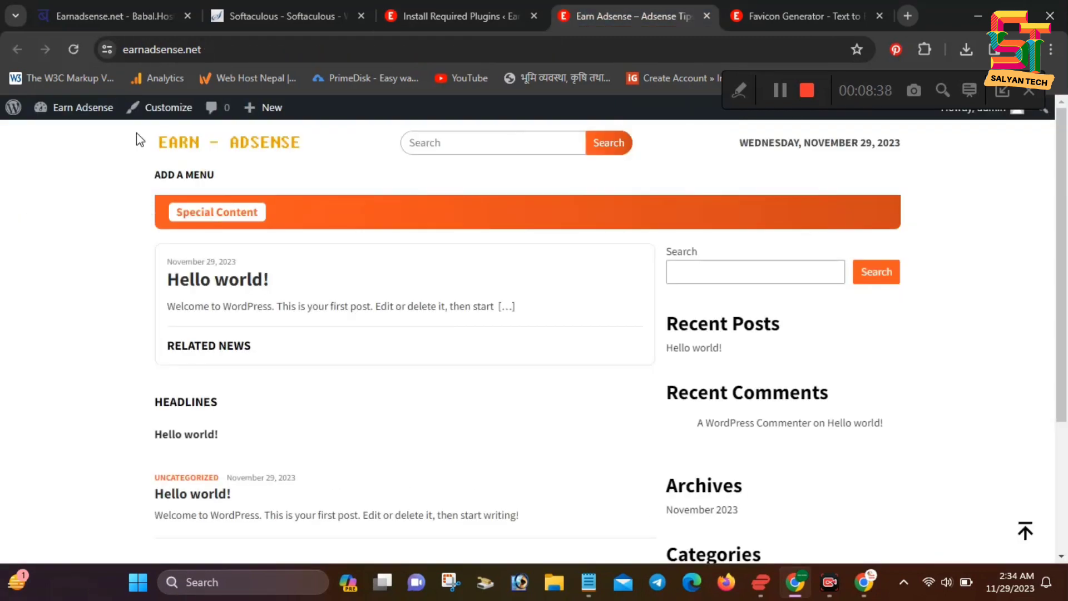
click(169, 153)
Close the Favicon Generator tab and open the All Posts list in the dashboard.
scroll(579, 334, down, 2)
scroll(484, 395, up, 1)
scroll(473, 423, down, 2)
scroll(489, 411, up, 3)
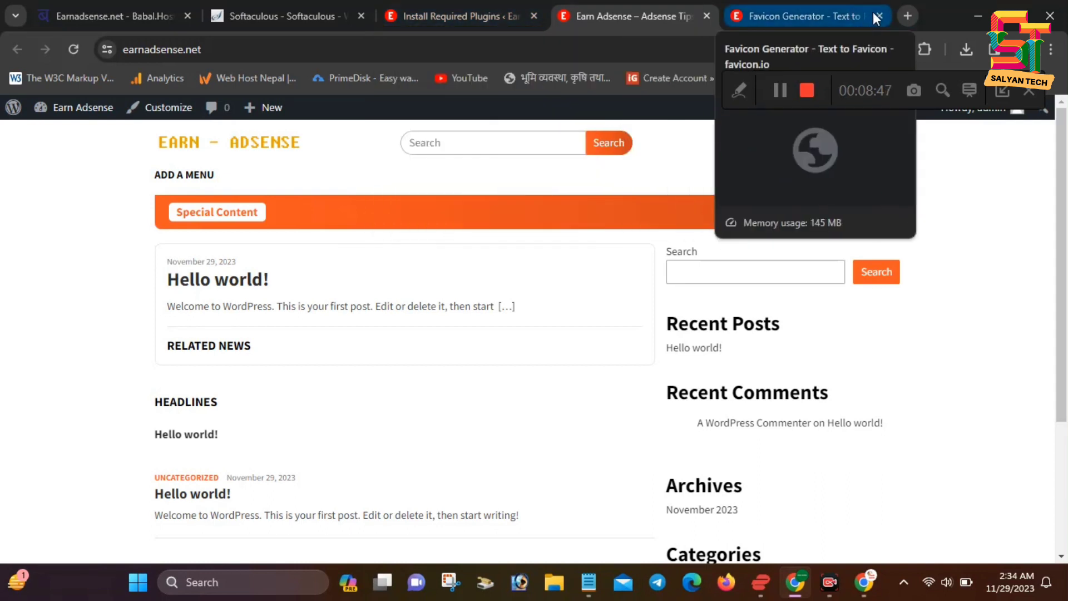
click(878, 14)
click(496, 14)
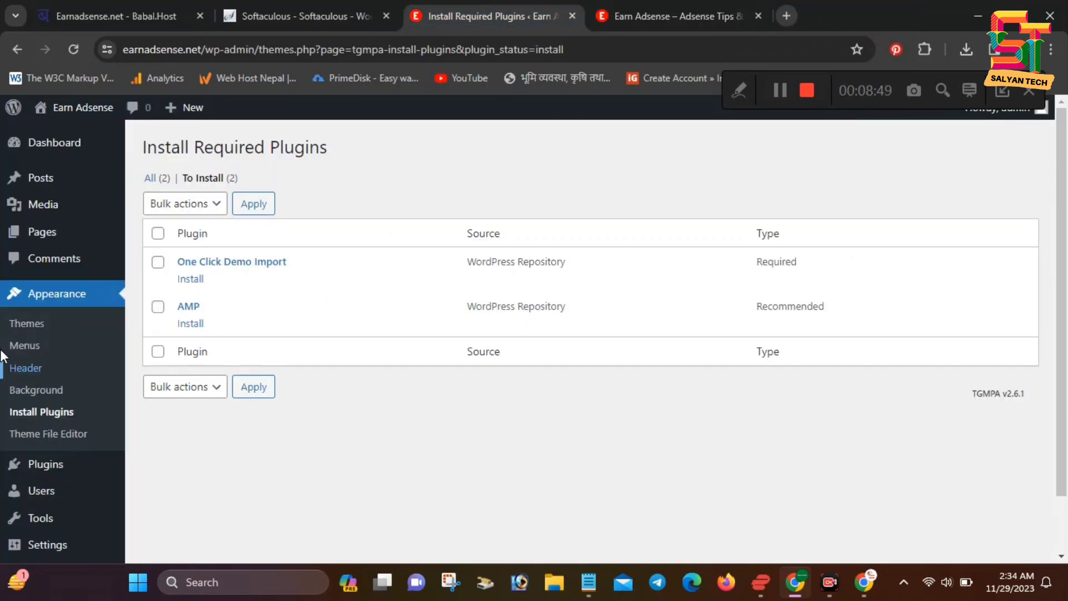
click(43, 179)
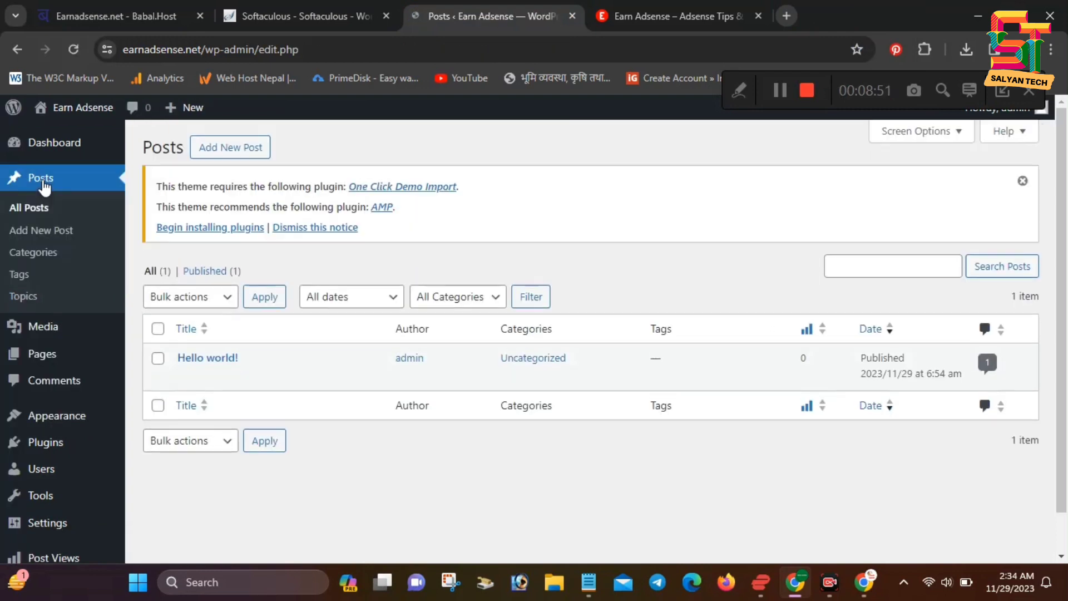
Trash the Hello world! post, dismiss the plugin notice, and open Add New Post in a new tab.
click(158, 359)
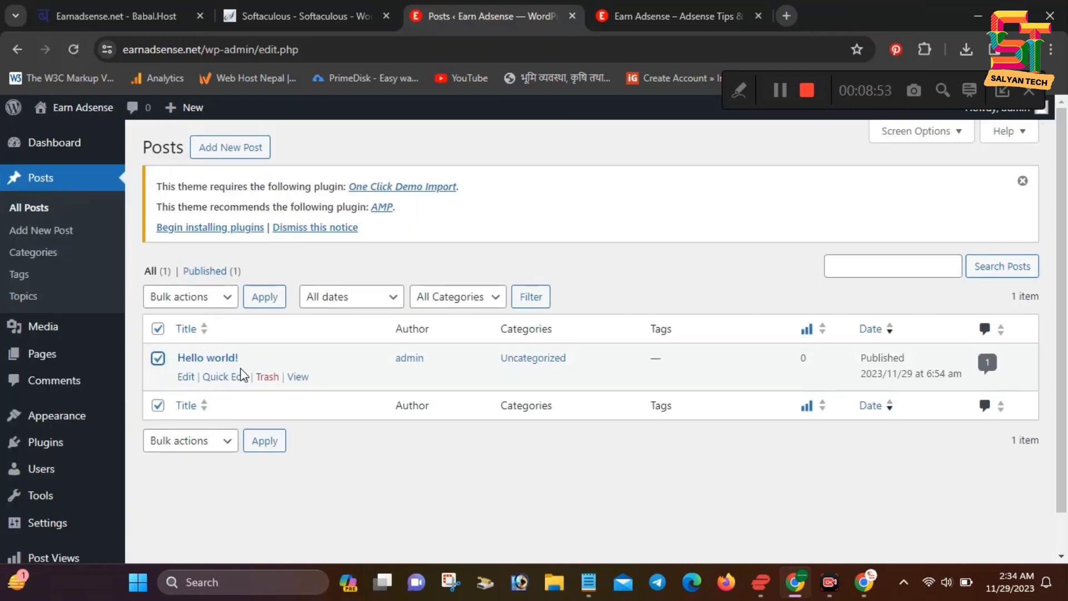
click(267, 378)
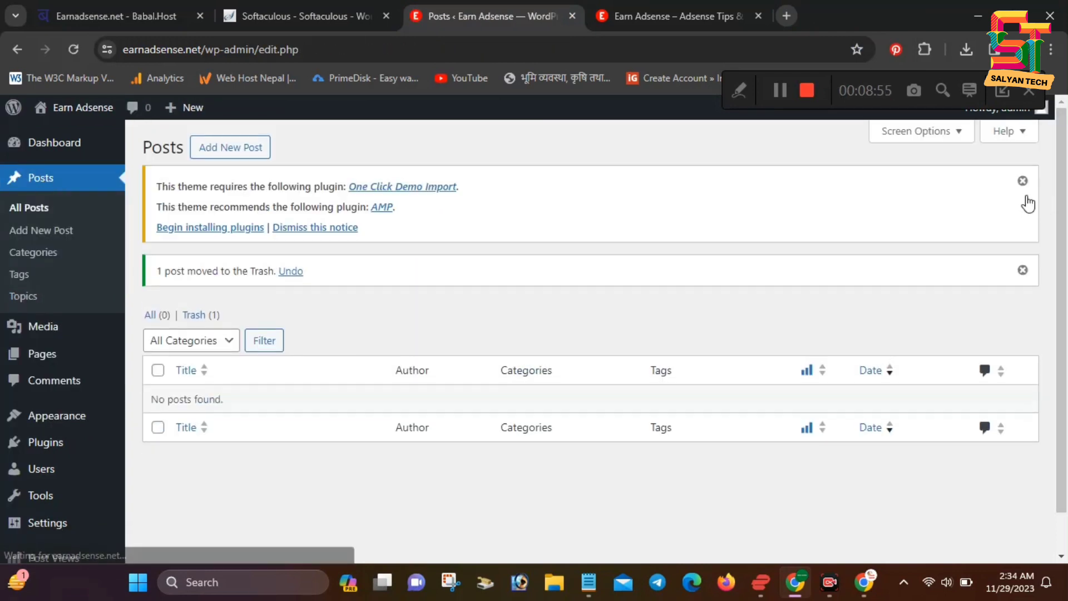
click(1022, 181)
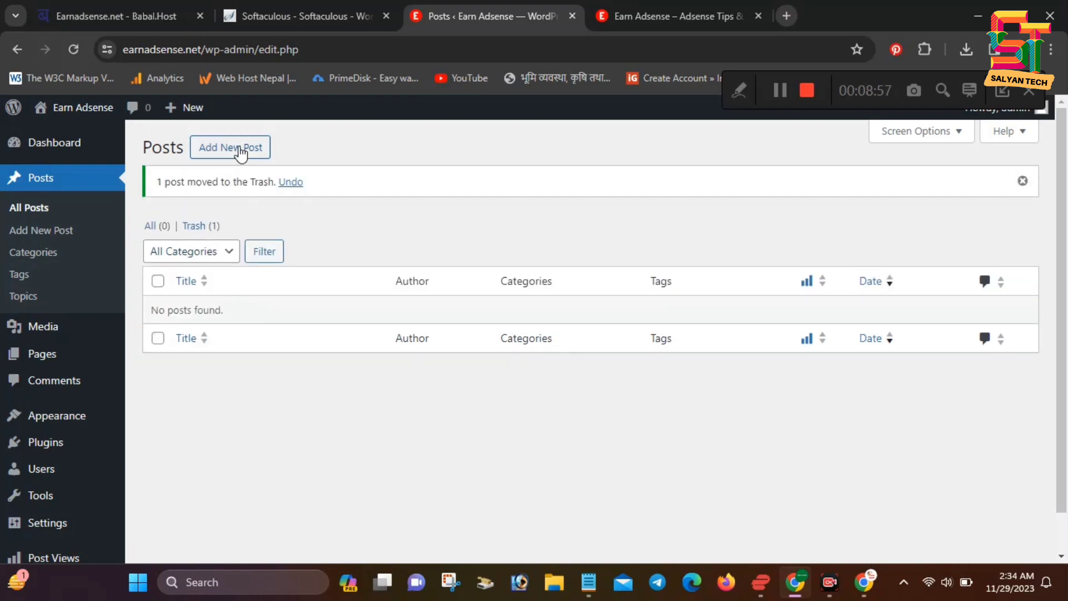
right_click(239, 147)
click(262, 162)
Switch to the new post tab, then page through and close the block editor welcome guide.
click(622, 15)
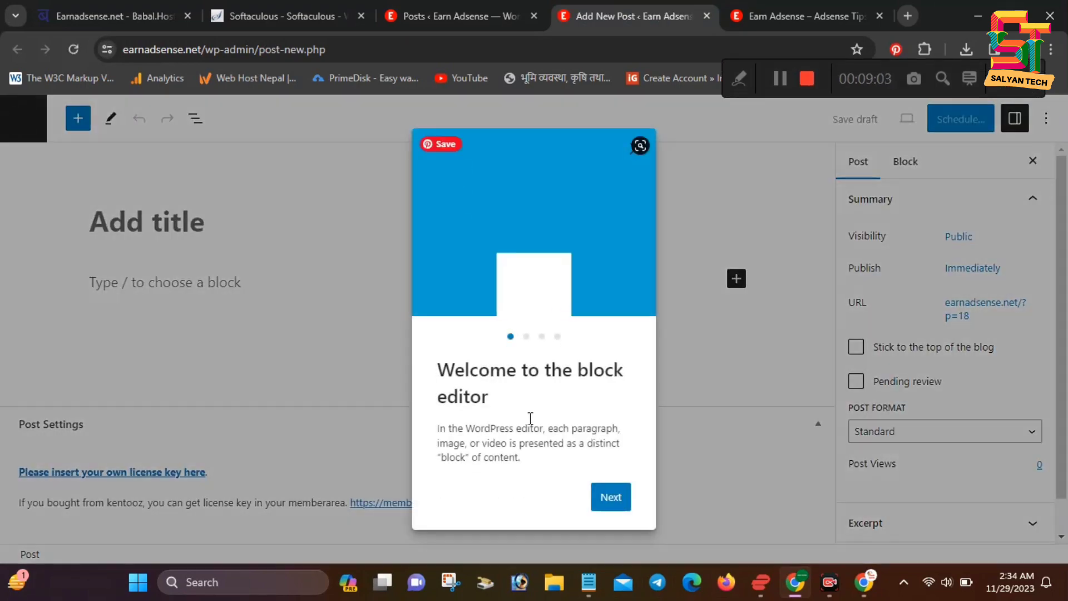
click(597, 499)
click(612, 507)
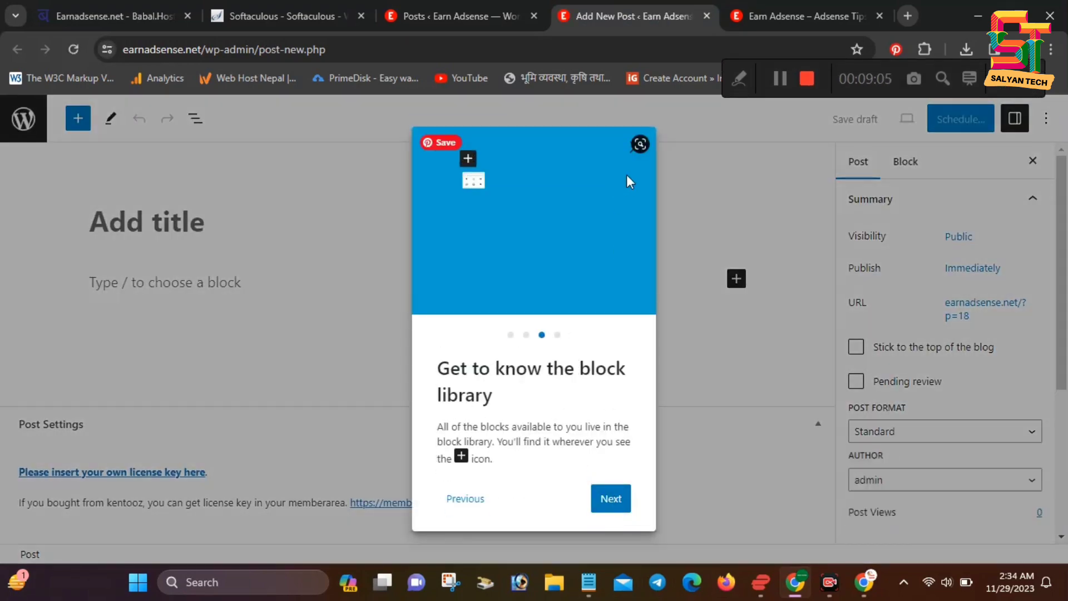
click(635, 148)
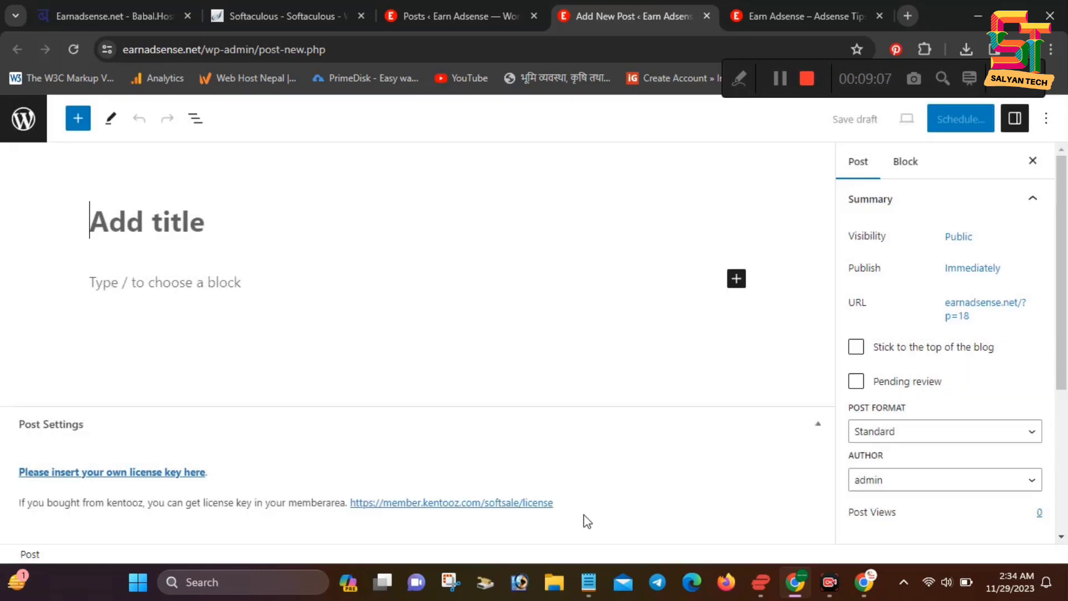
Put focus in the empty first paragraph and bring up the article outline notes.
click(214, 293)
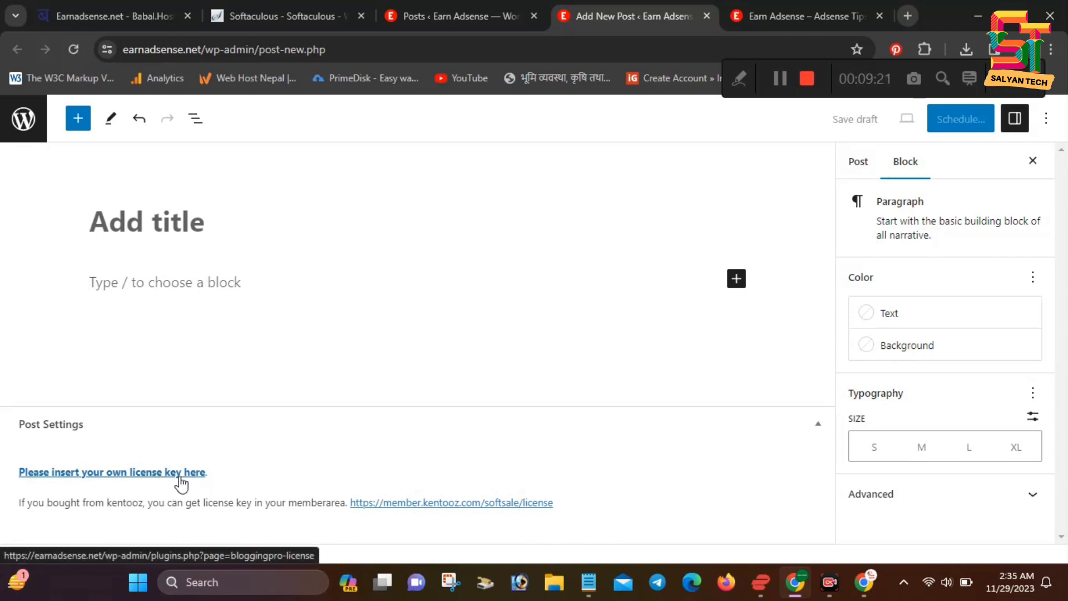
click(223, 218)
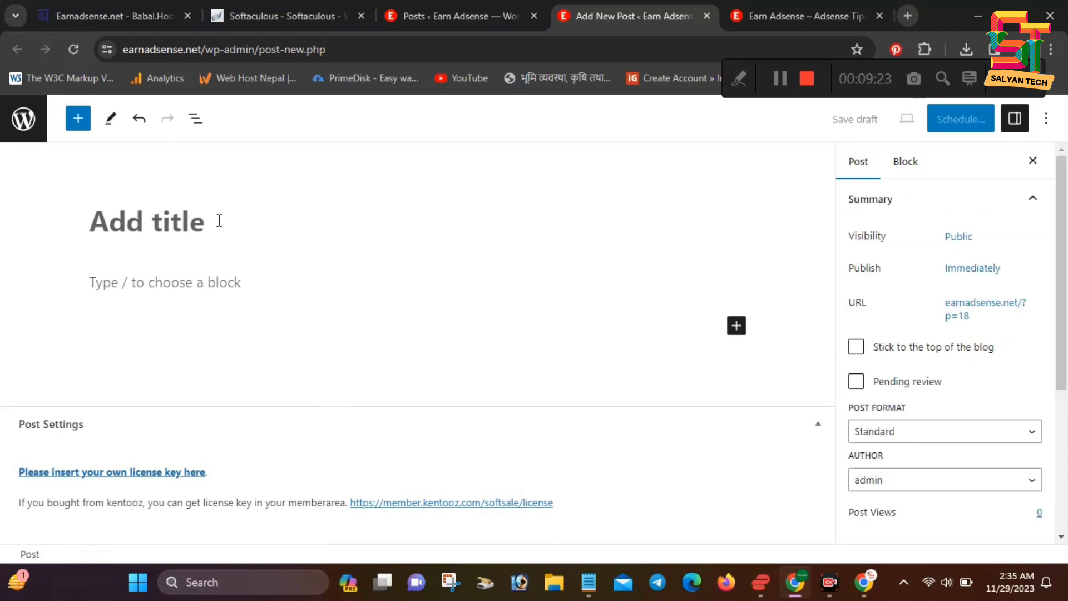
click(246, 294)
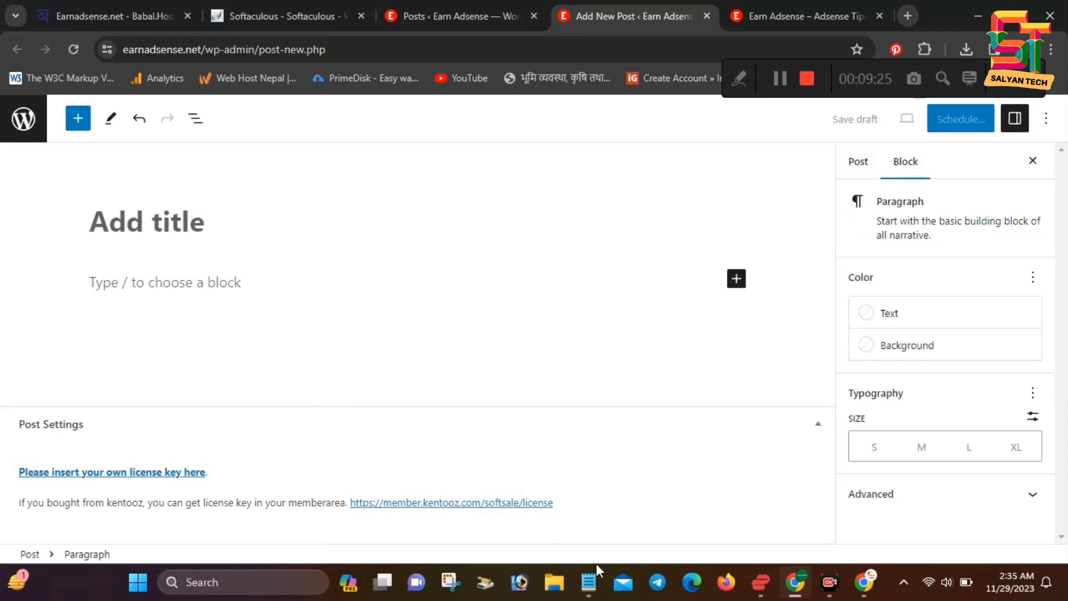
click(589, 580)
Copy the guide's title line from the Notepad outline into the post title.
click(629, 75)
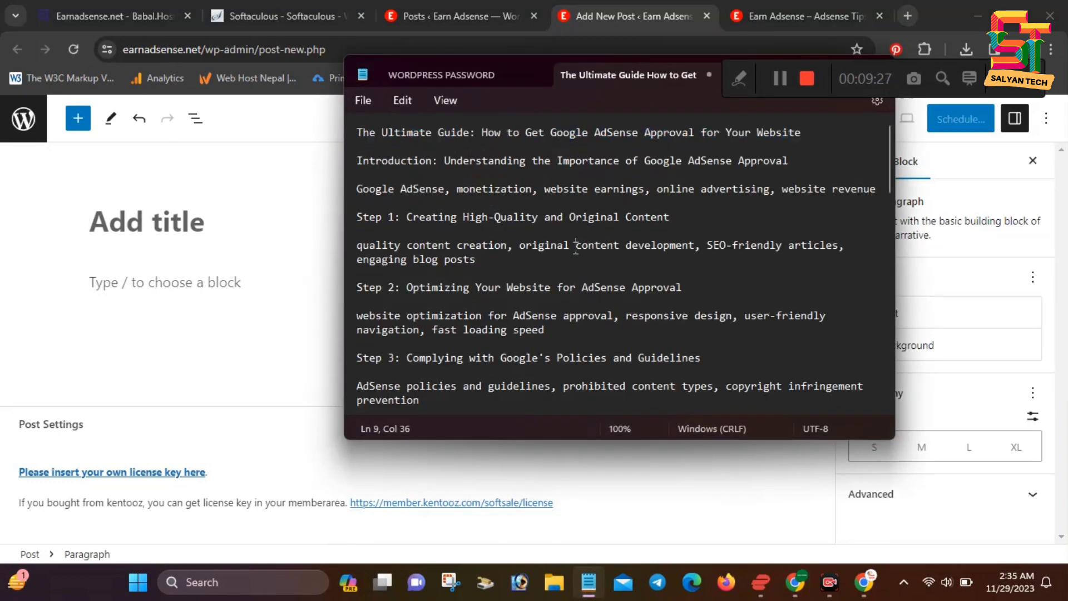
drag(803, 134, 327, 143)
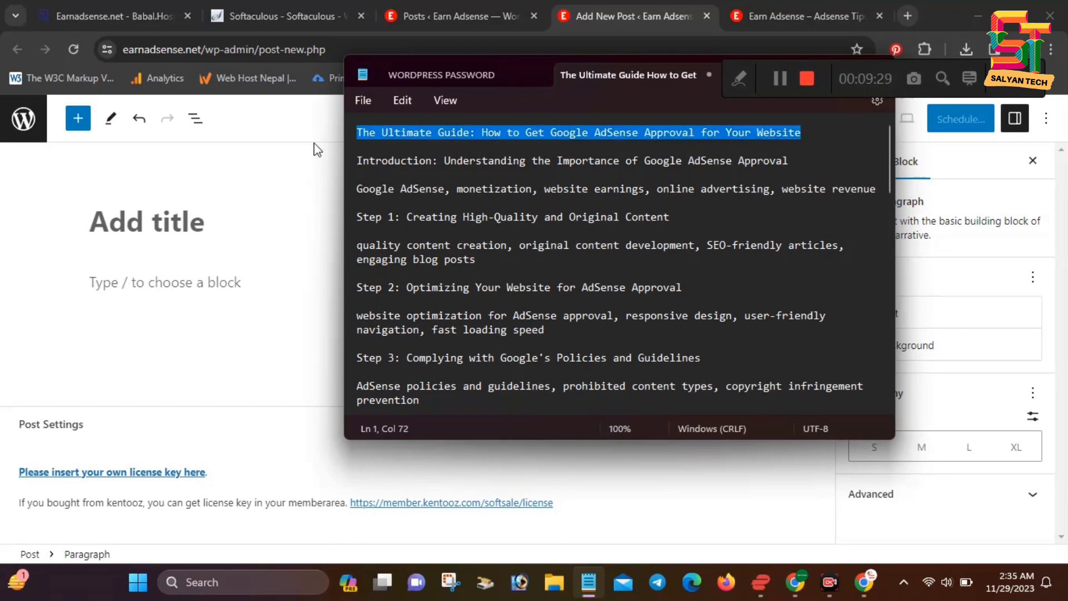
key(ctrl+c)
click(203, 223)
key(ctrl+v)
key(alt+Tab)
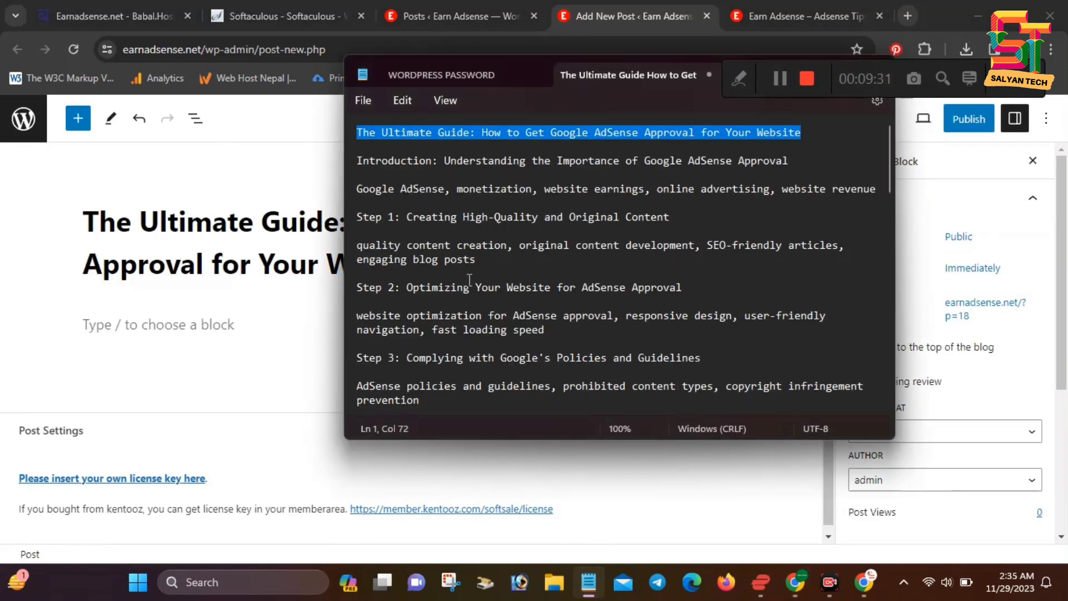
Paste the rest of the outline, from Introduction on, into the post body and save the draft.
drag(359, 162, 842, 433)
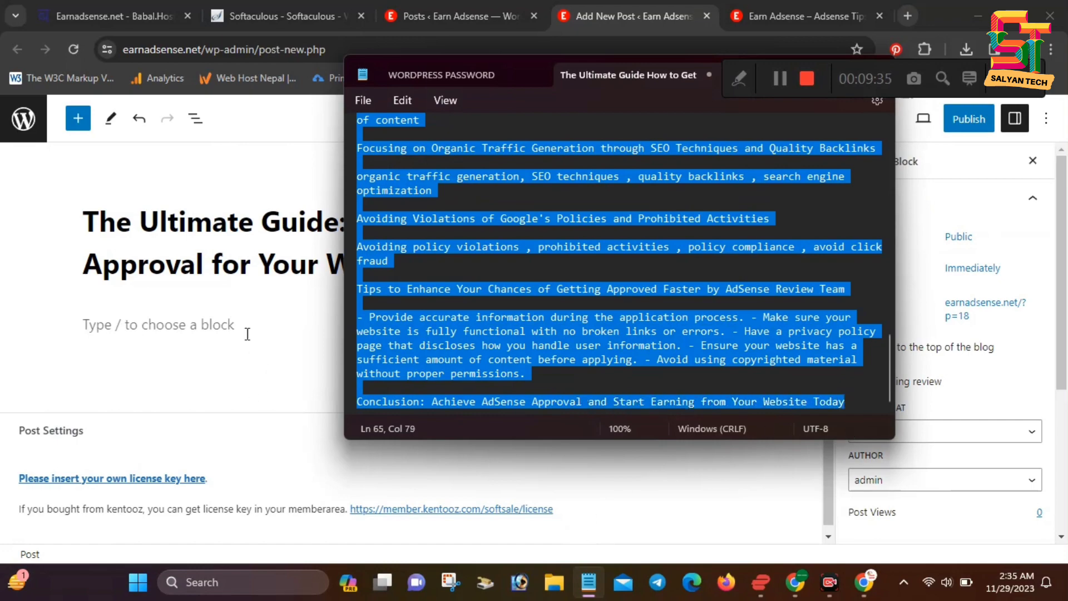
click(238, 323)
key(ctrl+v)
scroll(596, 300, up, 10)
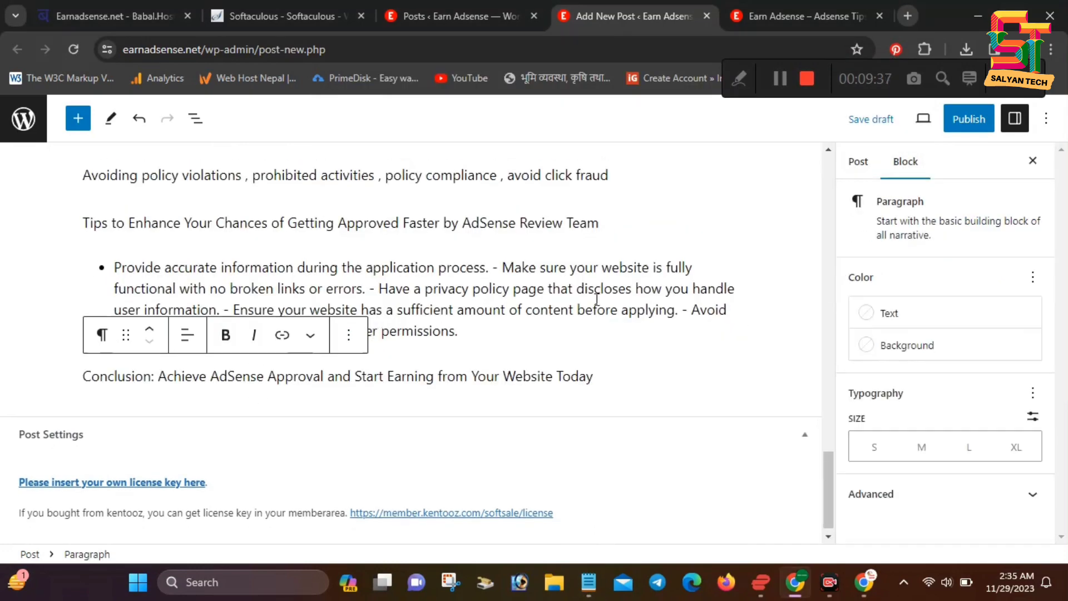
scroll(596, 300, up, 10)
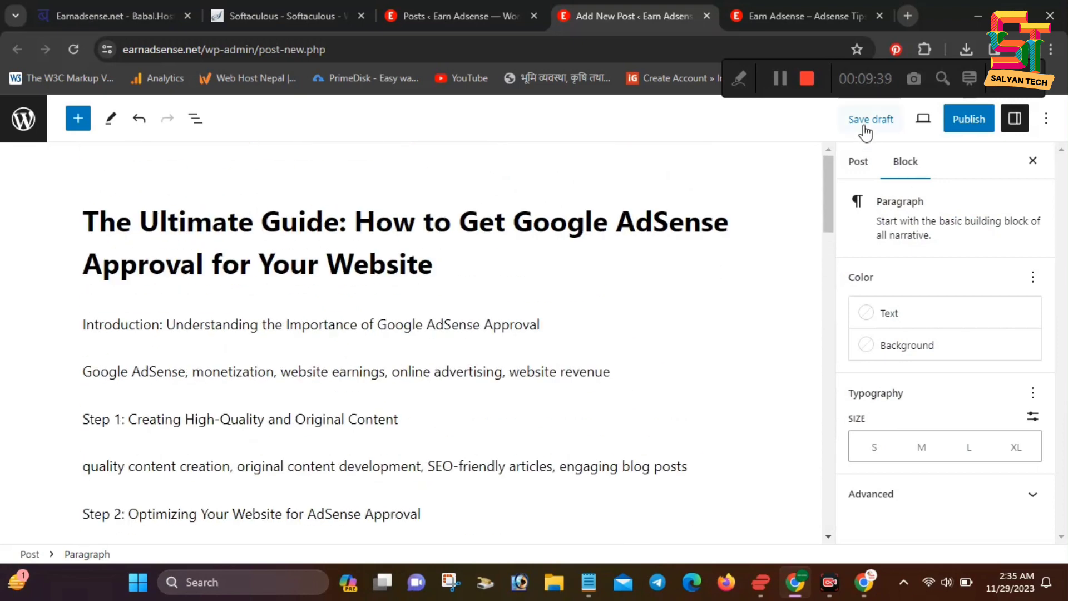
click(868, 120)
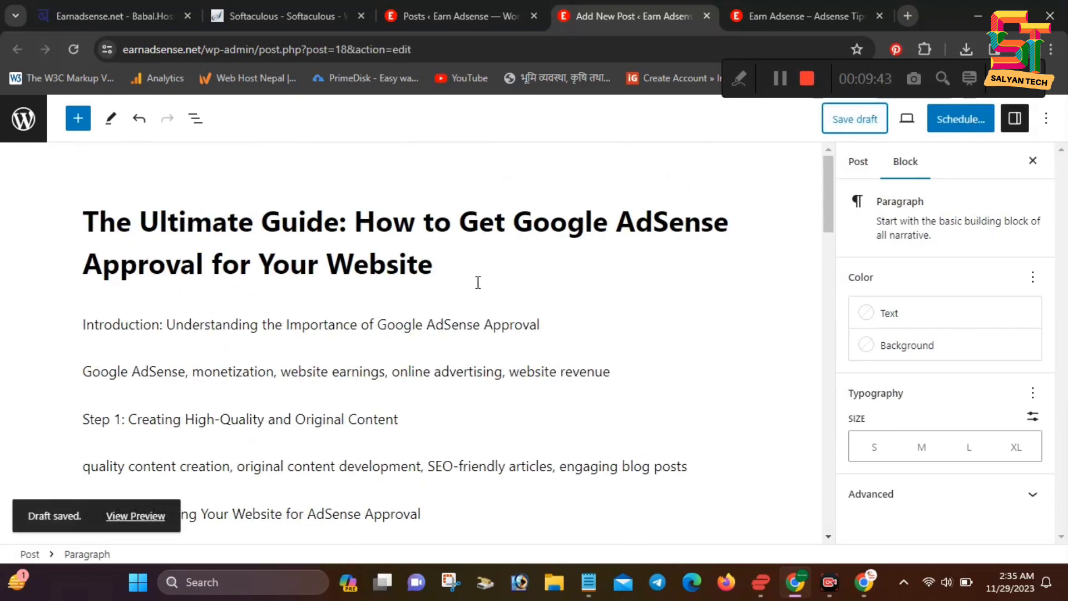
Review the pasted outline and place the caret after the account-creation paragraph.
scroll(245, 312, down, 10)
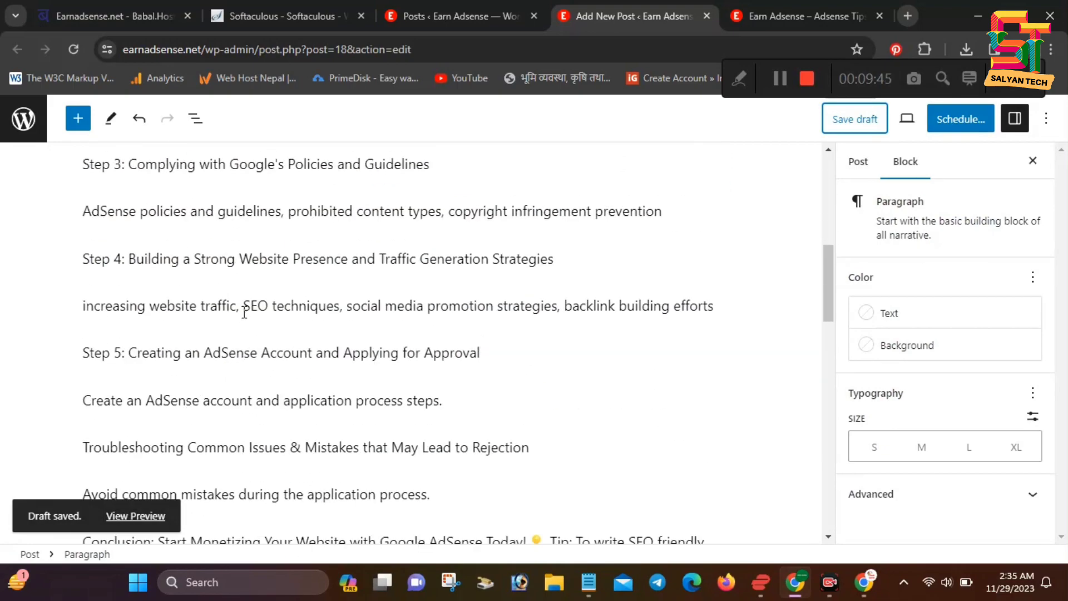
scroll(244, 312, down, 15)
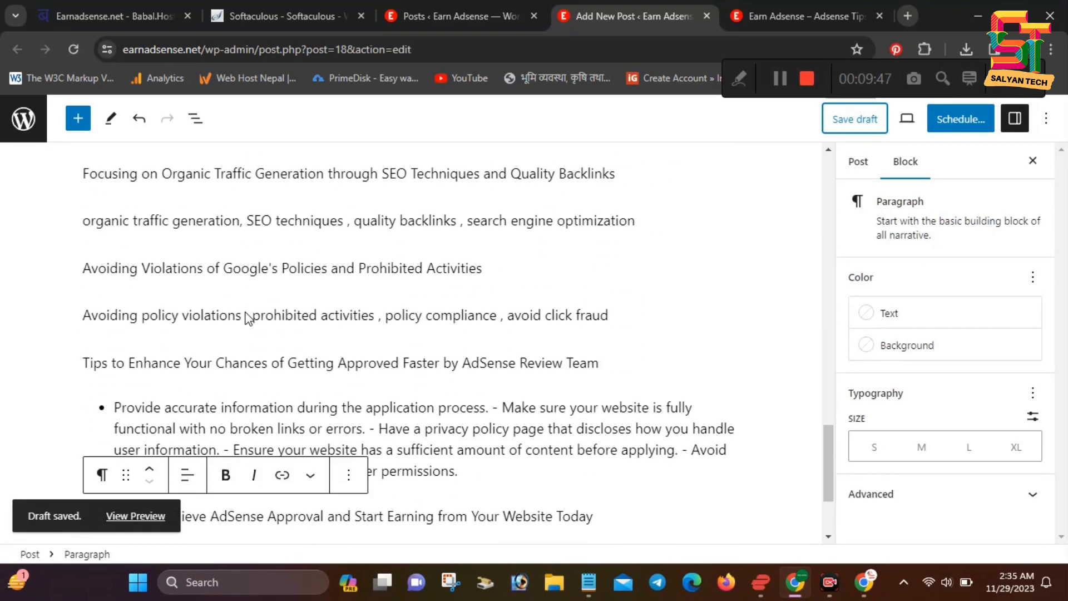
scroll(258, 323, up, 20)
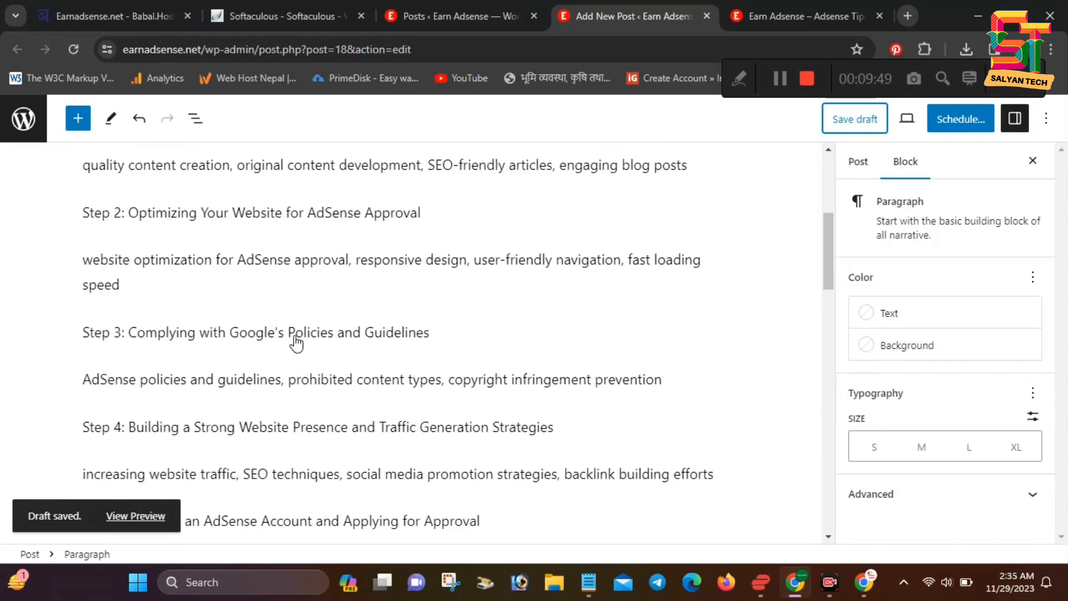
scroll(193, 332, down, 3)
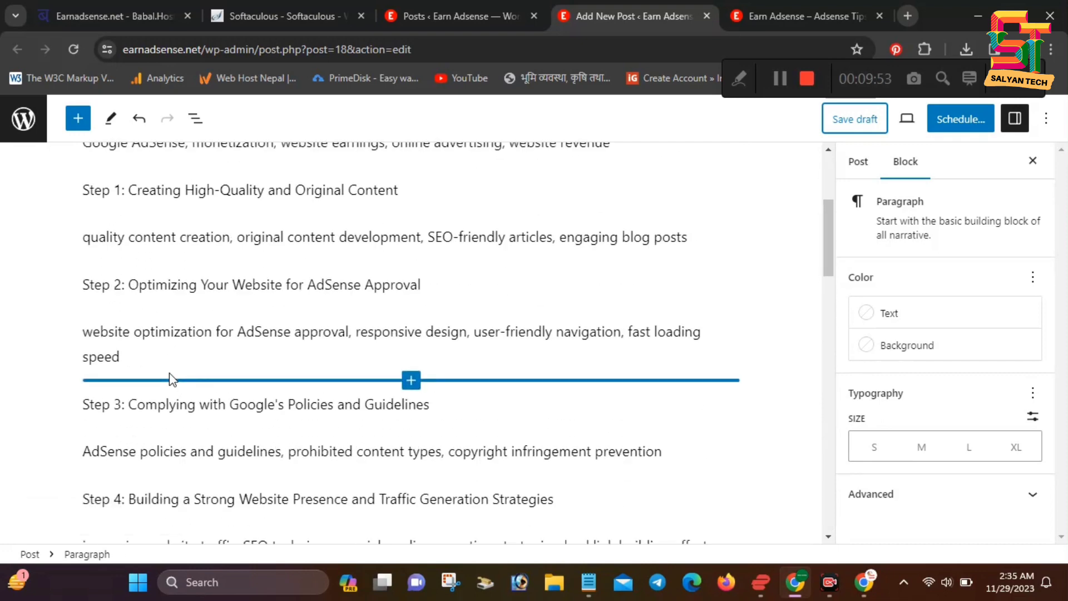
scroll(222, 396, down, 3)
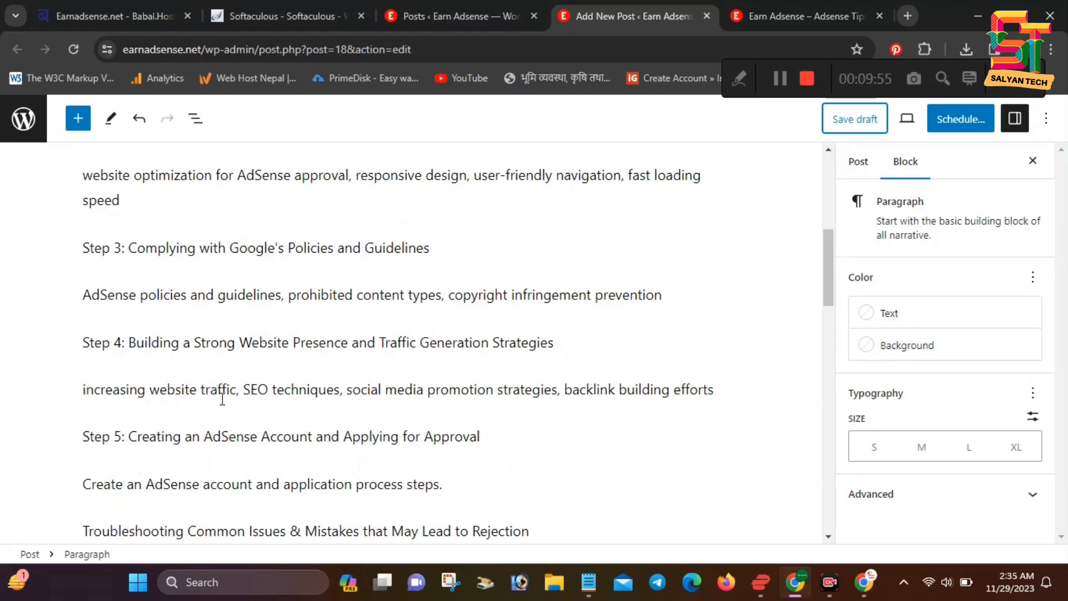
scroll(222, 396, down, 3)
click(481, 330)
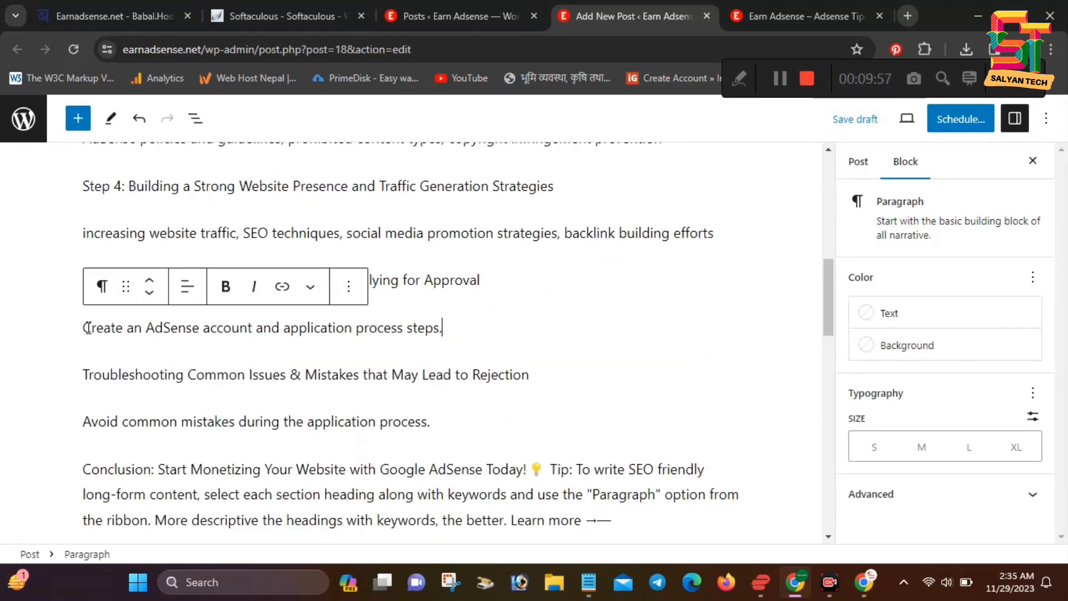
scroll(155, 351, down, 3)
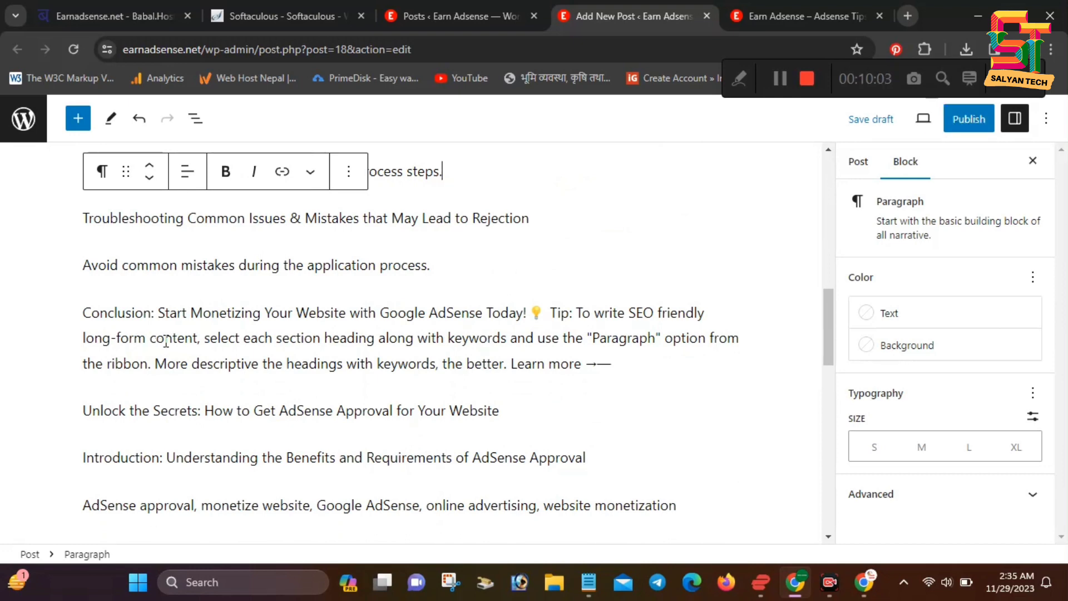
Transform the 'Unlock the Secrets' paragraph into an H3 heading.
click(355, 410)
click(103, 369)
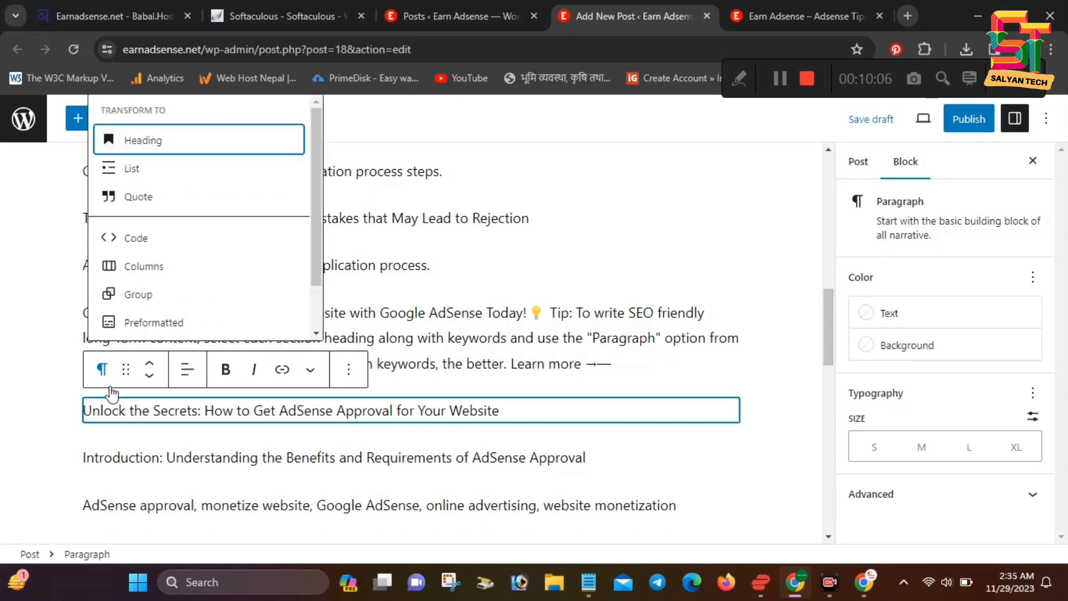
click(179, 144)
click(187, 370)
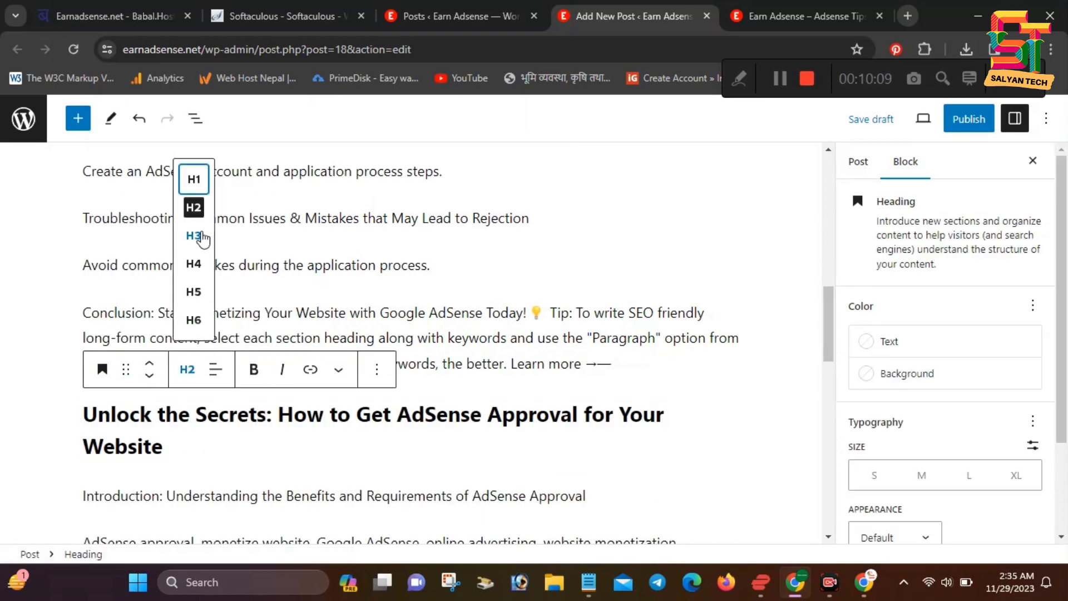
click(201, 236)
Show the Post settings panel and scroll down to the Featured image section.
scroll(320, 352, down, 3)
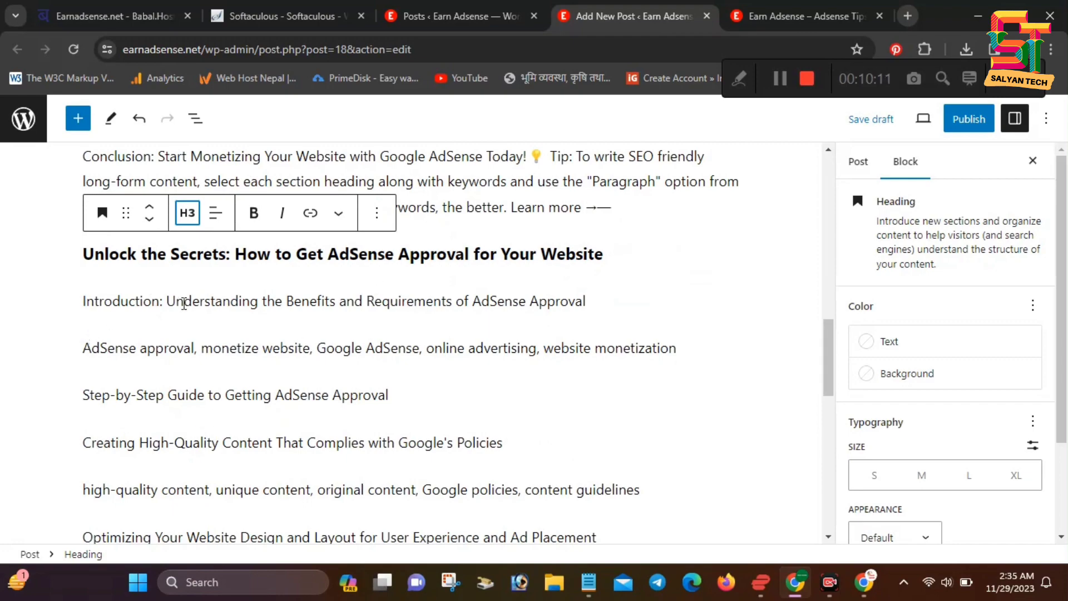
scroll(256, 389, down, 13)
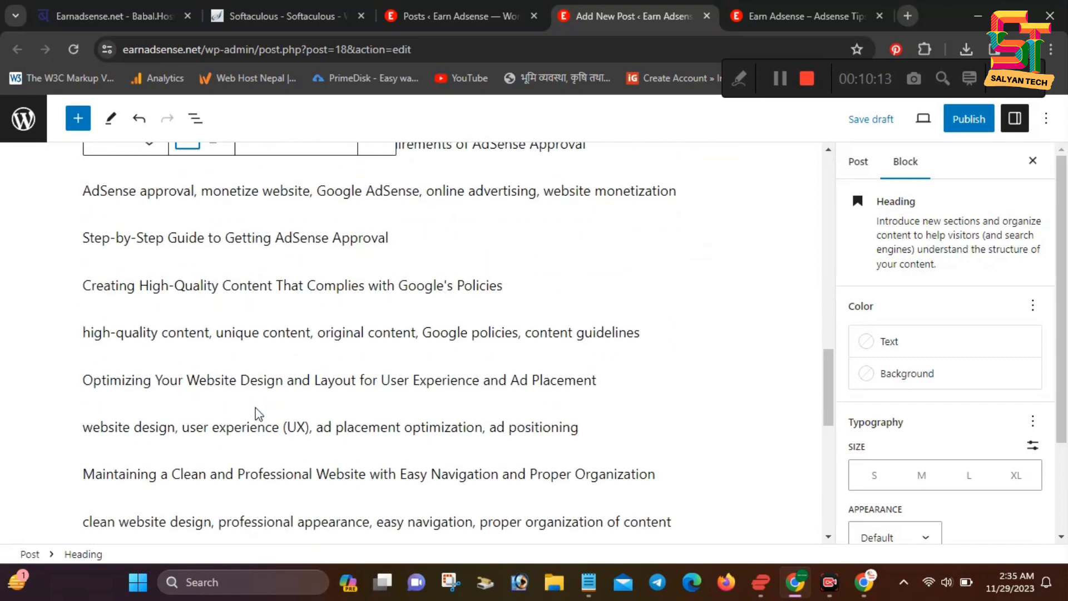
scroll(273, 422, up, 3)
scroll(285, 410, up, 15)
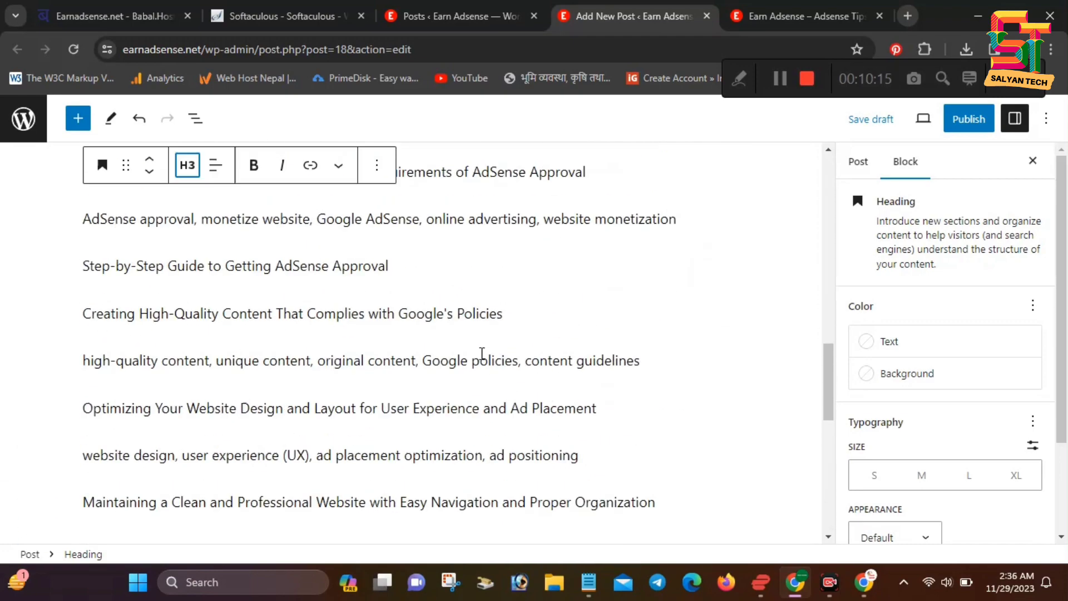
scroll(483, 340, up, 3)
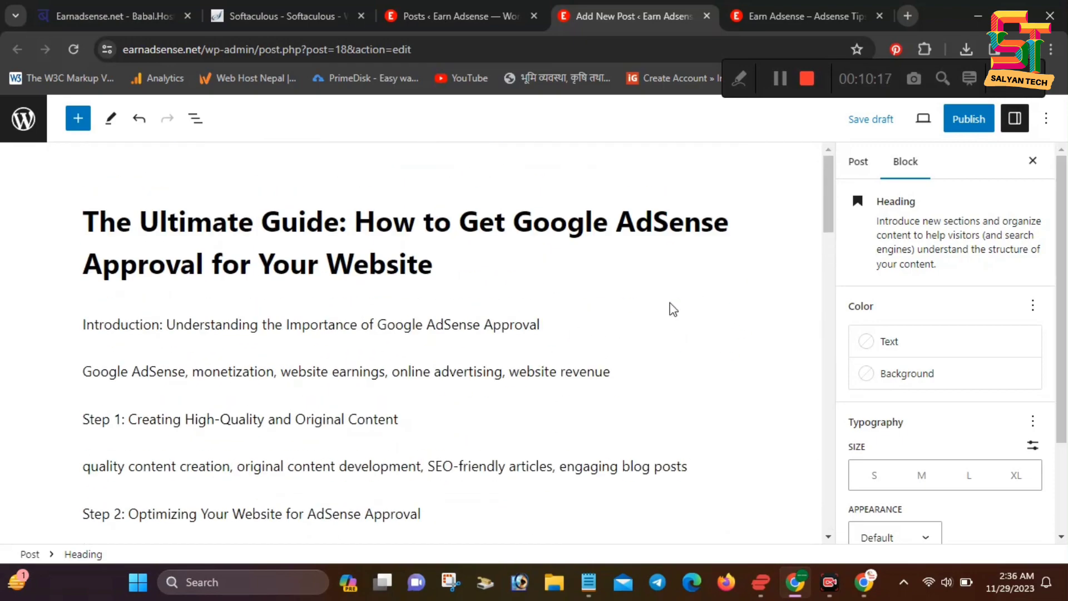
click(868, 165)
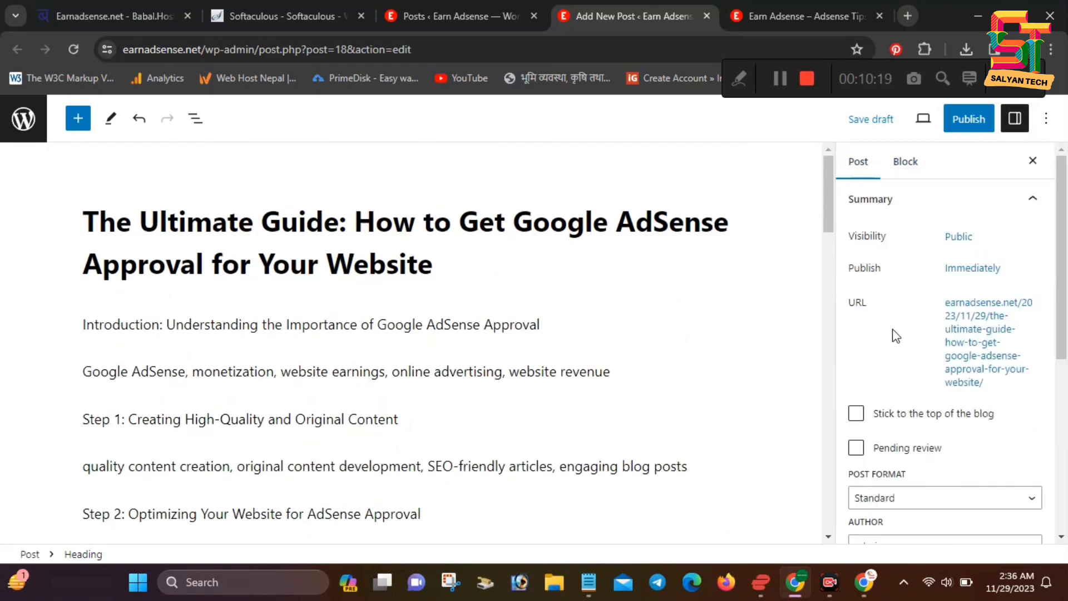
scroll(893, 384, down, 5)
scroll(893, 406, down, 1)
Expand the Featured image panel, save the draft again, and briefly select the site address.
click(913, 446)
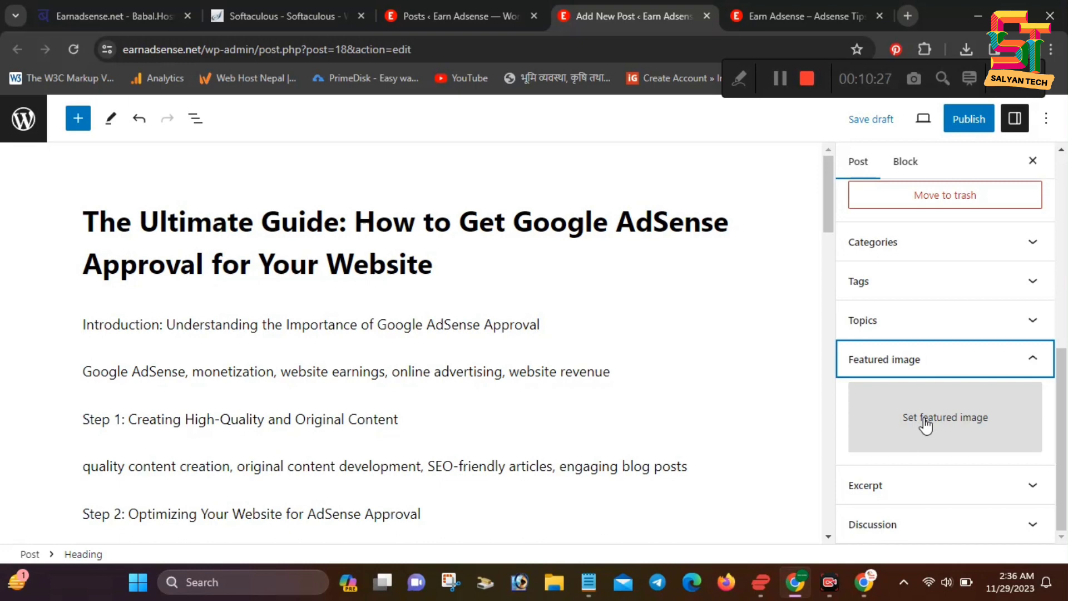
click(888, 119)
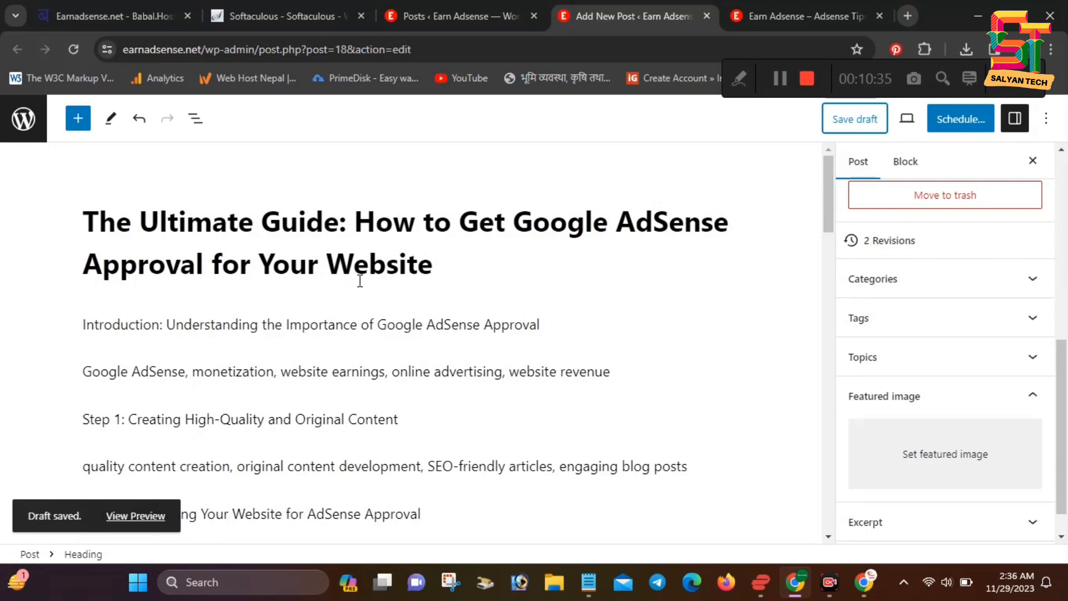
click(200, 49)
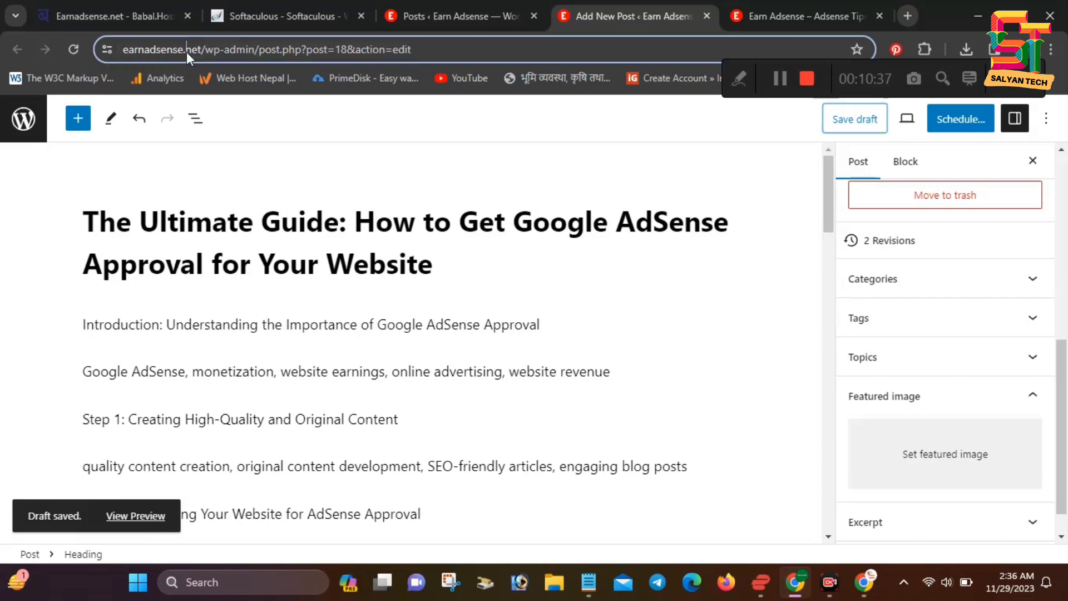
double_click(228, 49)
click(240, 50)
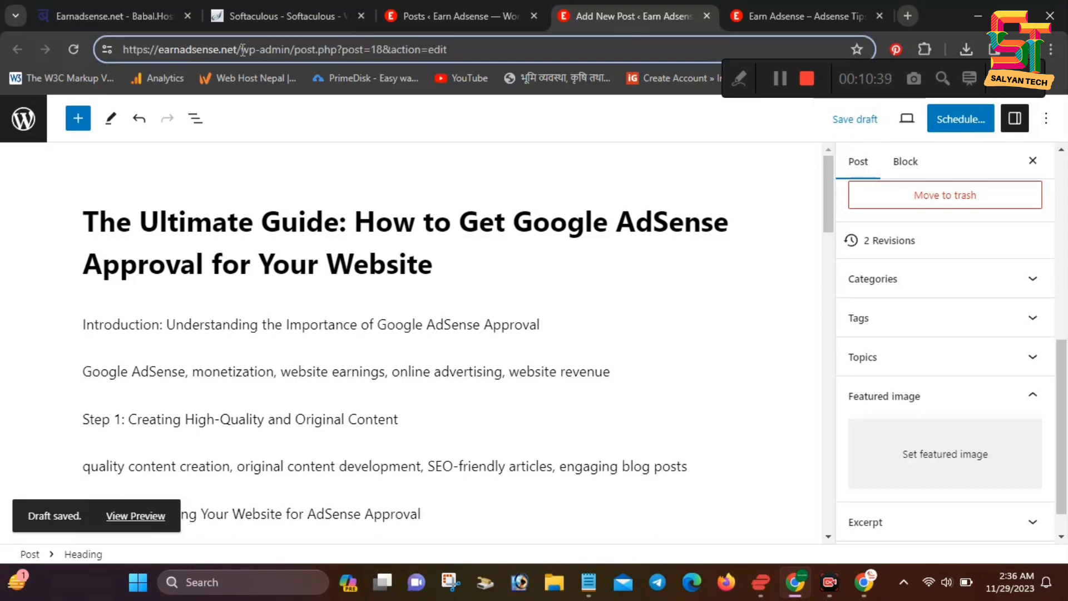
drag(242, 50, 120, 50)
click(282, 220)
Select the Step 2 line, then place the caret in the website optimization paragraph, changing nothing.
scroll(282, 312, down, 4)
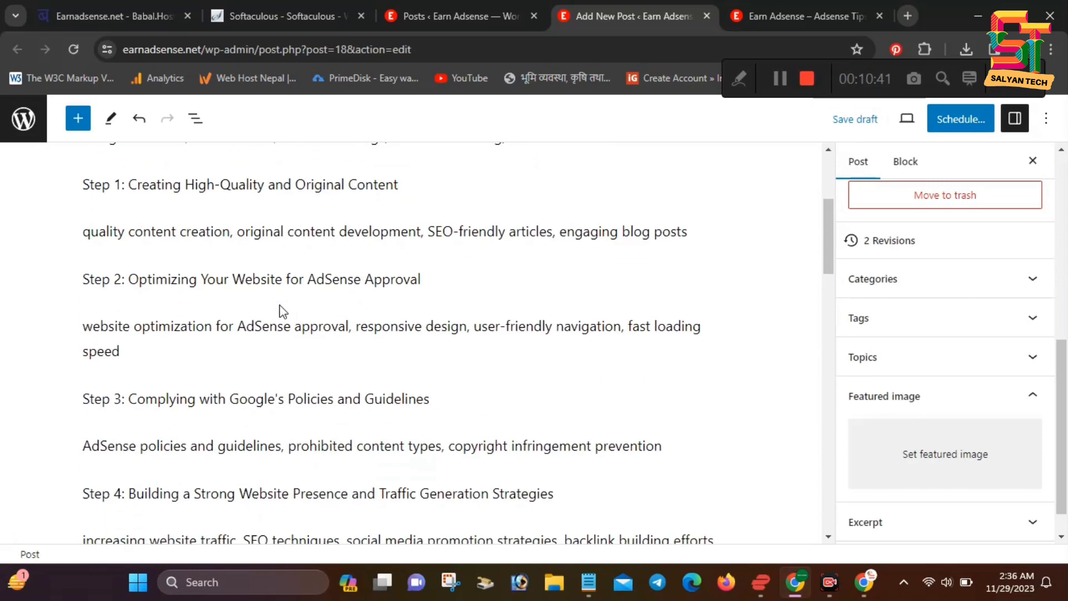
drag(431, 283, 82, 280)
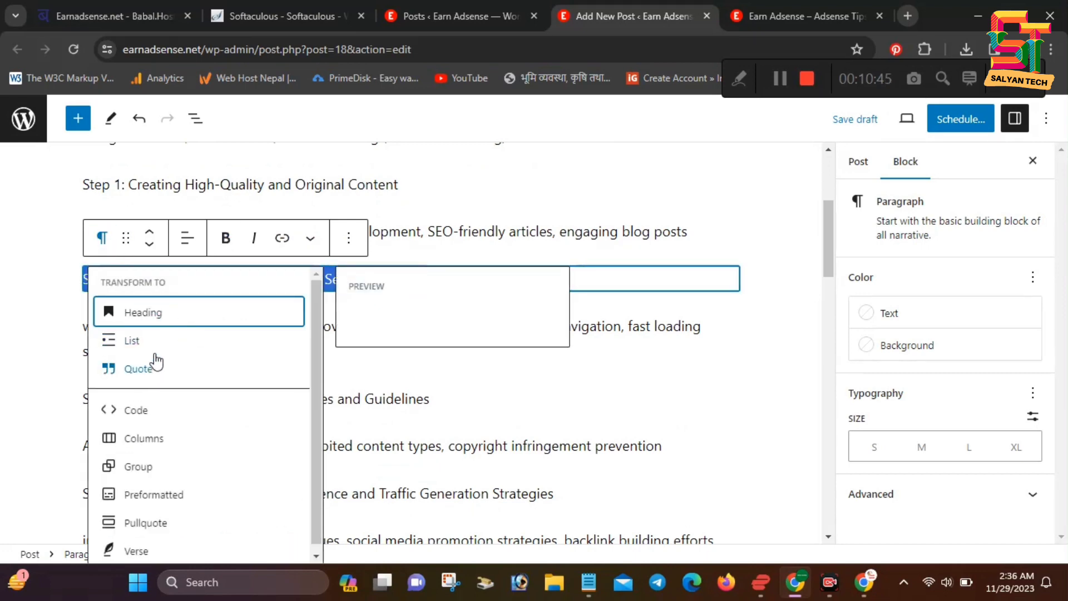
click(508, 374)
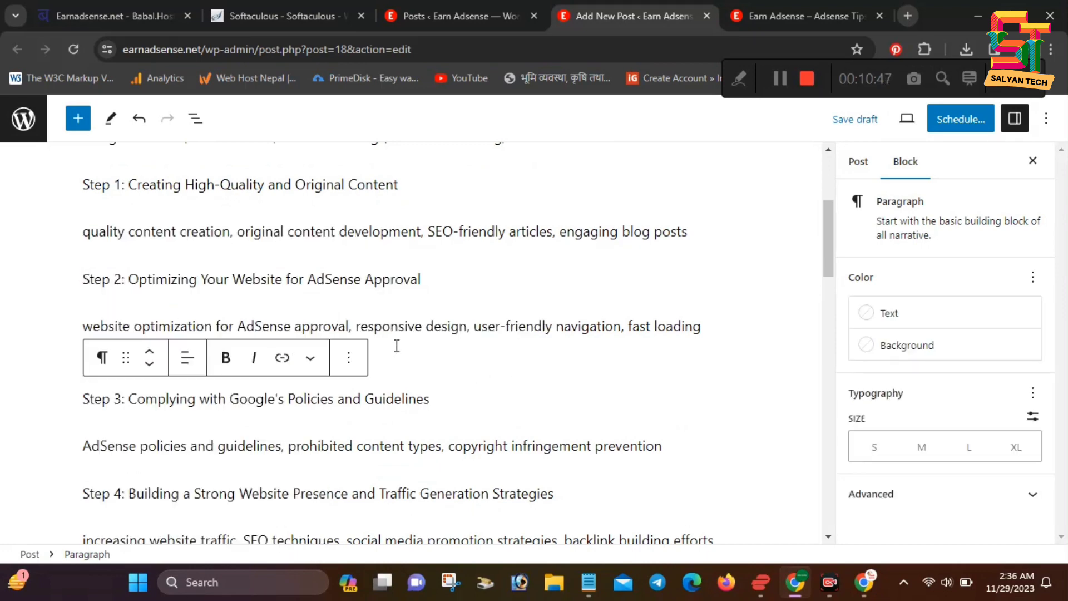
click(483, 329)
scroll(390, 339, up, 5)
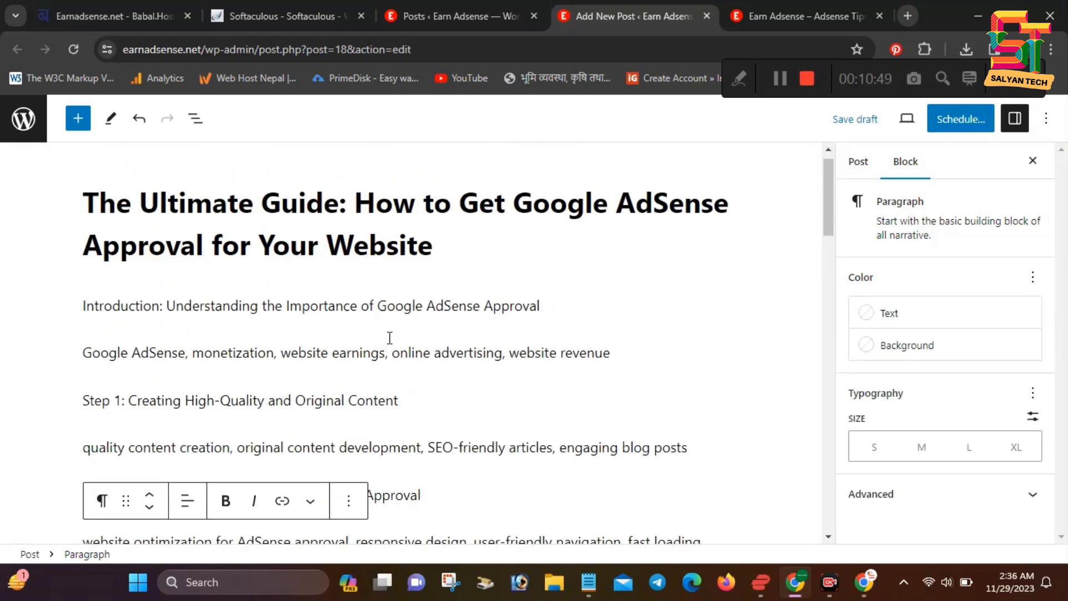